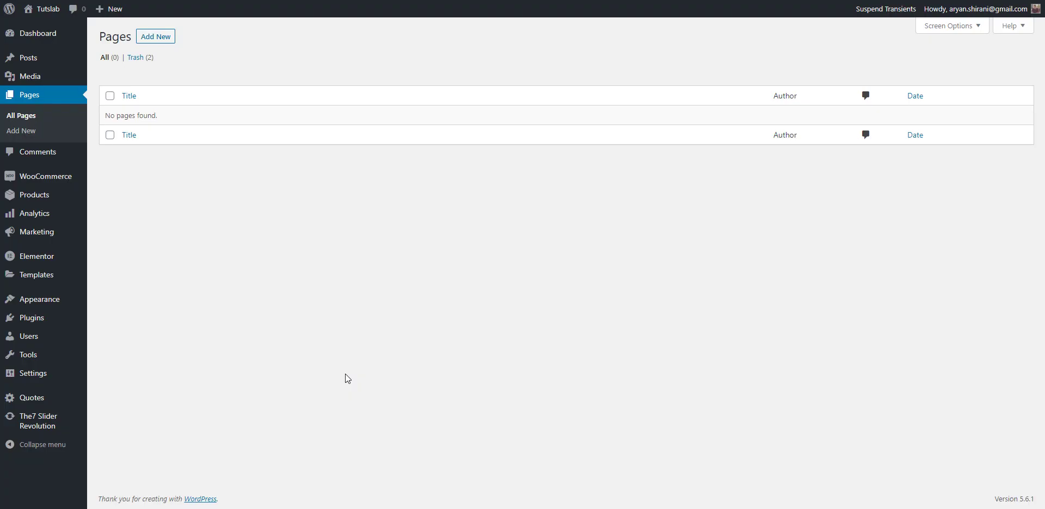
Step: Add a new page from the empty Pages list
{"action": "left_click", "coordinate": [159, 37]}
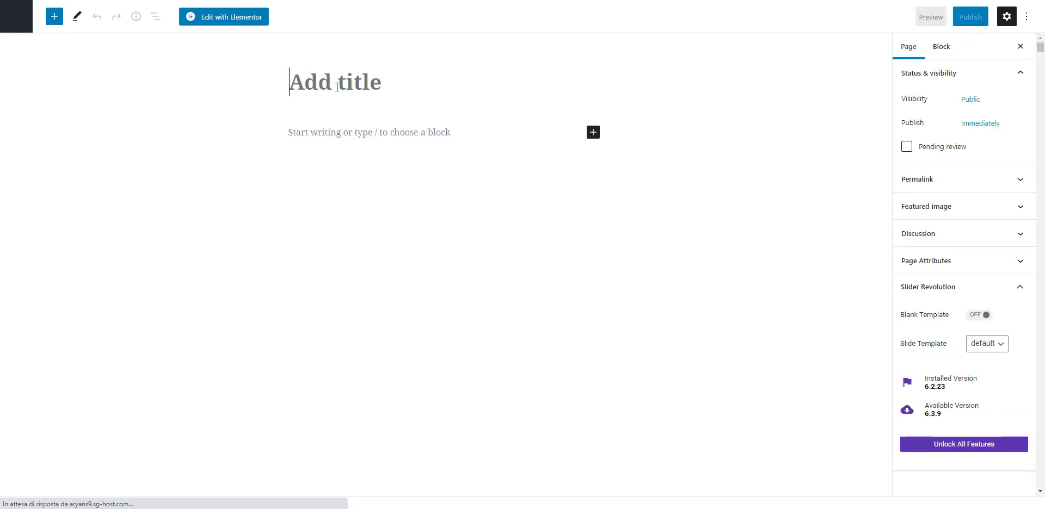
Step: Title the new page 'Home' and open it in the Elementor builder
{"action": "type", "text": "Home"}
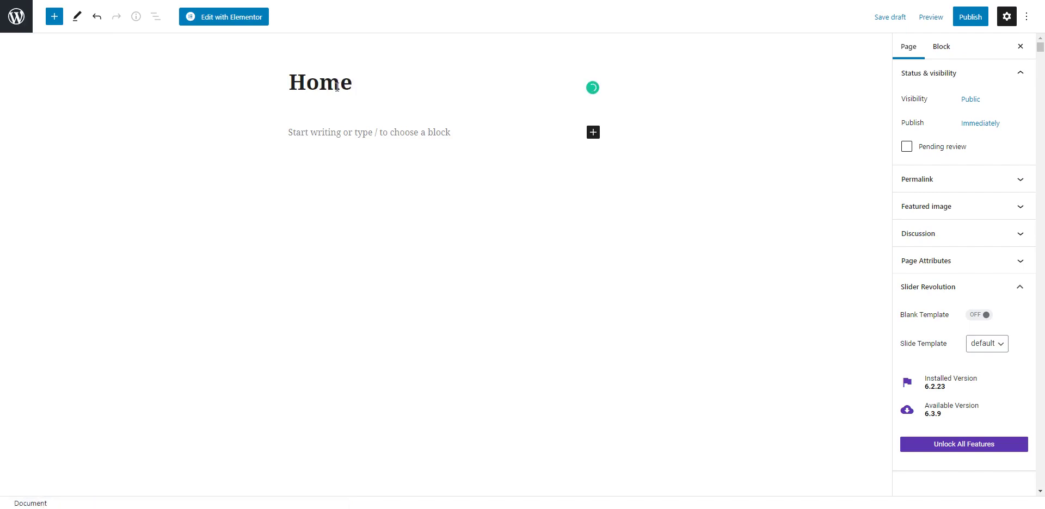
{"action": "left_click", "coordinate": [233, 18]}
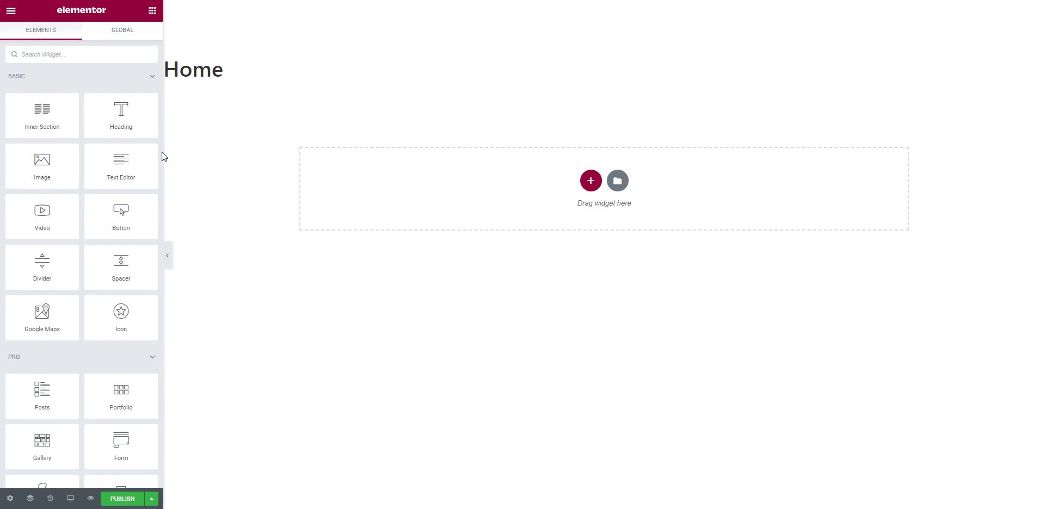
Step: Switch the Home page's Page Layout to Elementor Canvas in page settings
{"action": "left_click", "coordinate": [9, 499]}
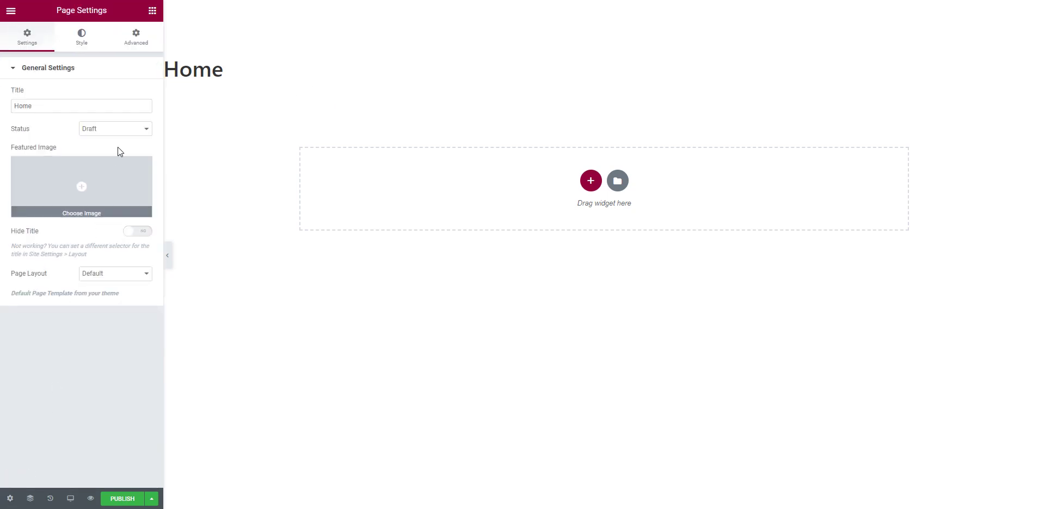
{"action": "left_click", "coordinate": [110, 276]}
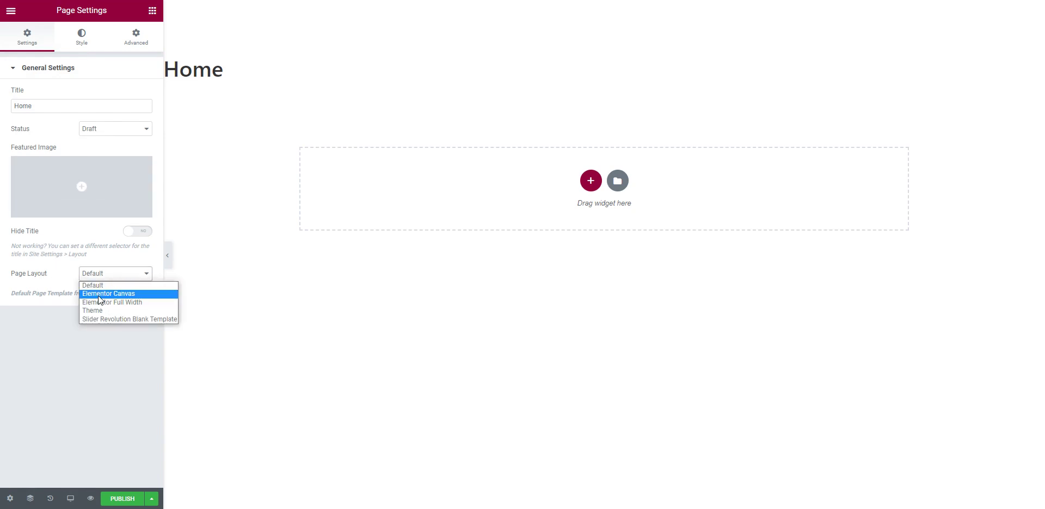
{"action": "left_click", "coordinate": [119, 295]}
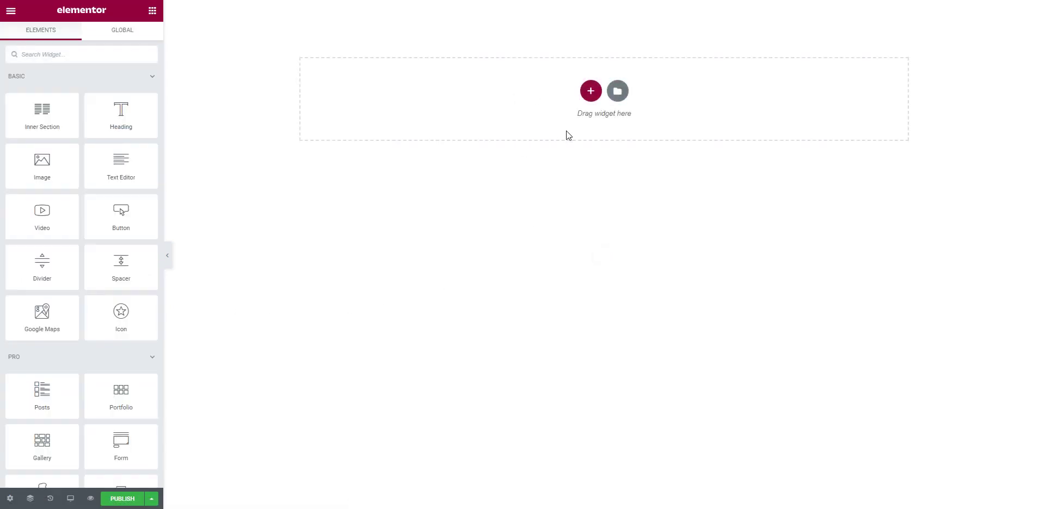
Step: Add a single-column section to the empty canvas
{"action": "left_click", "coordinate": [590, 94]}
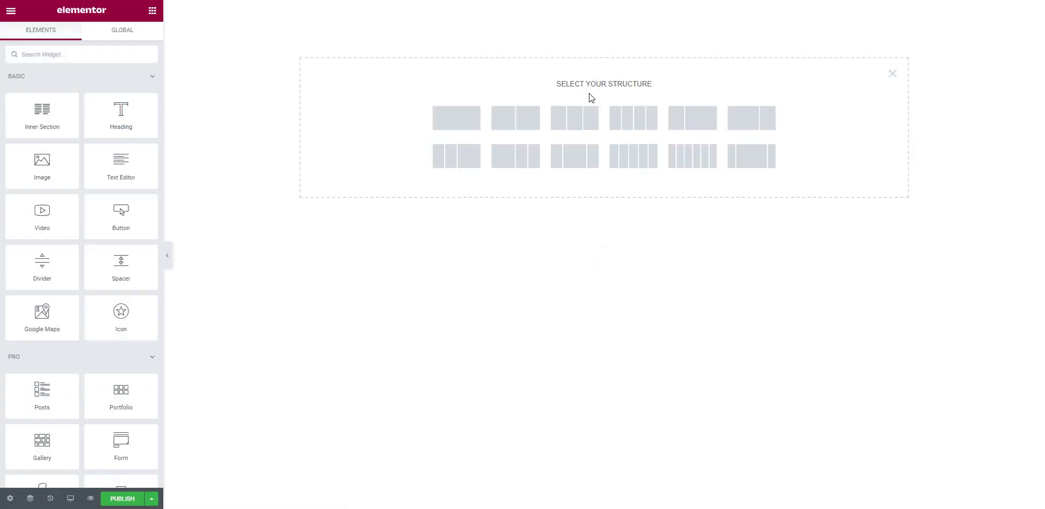
{"action": "left_click", "coordinate": [461, 124]}
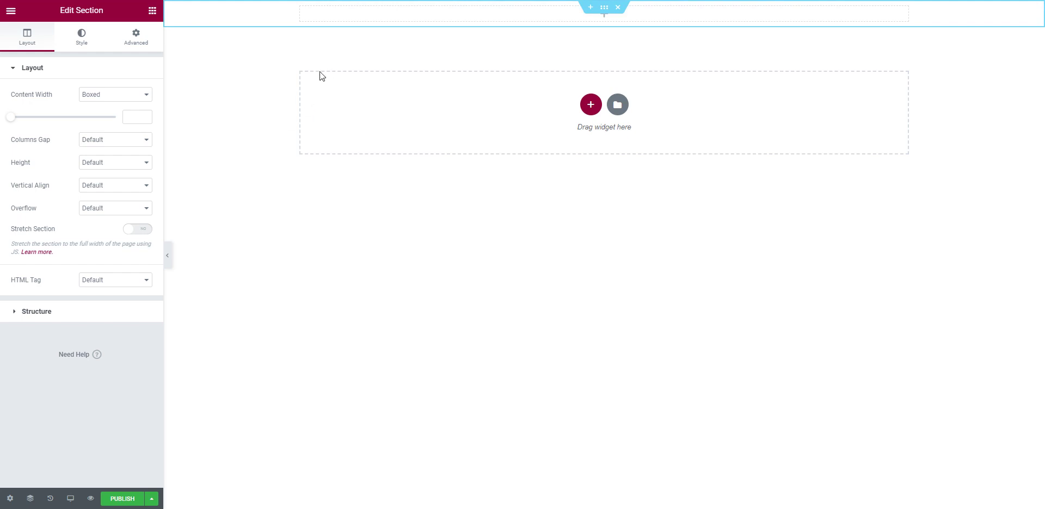
{"action": "left_click", "coordinate": [12, 13]}
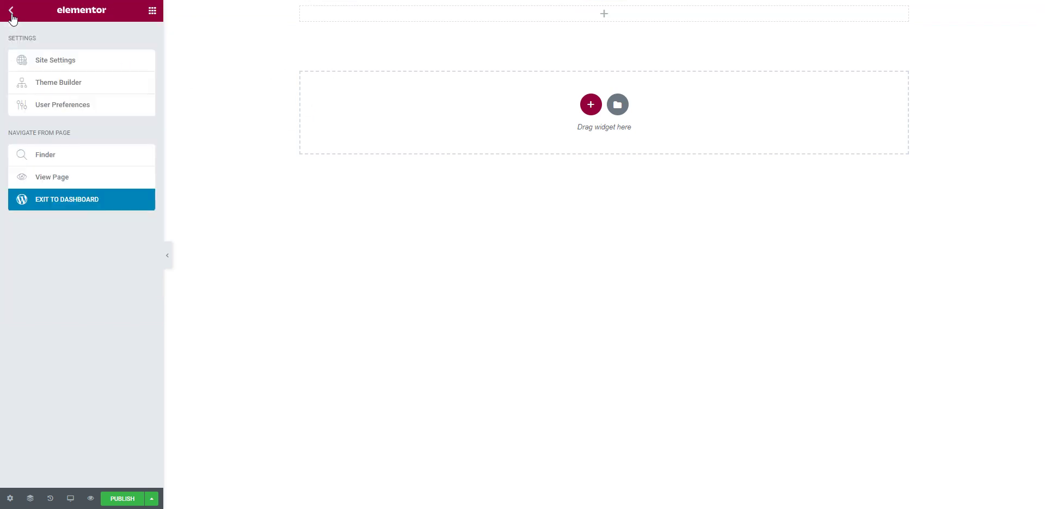
{"action": "left_click", "coordinate": [12, 15]}
Step: Place a Heading widget in the section and replace its text with the designer's full name
{"action": "left_click_drag", "start_coordinate": [124, 123], "coordinate": [449, 10]}
{"action": "triple_click", "coordinate": [71, 108]}
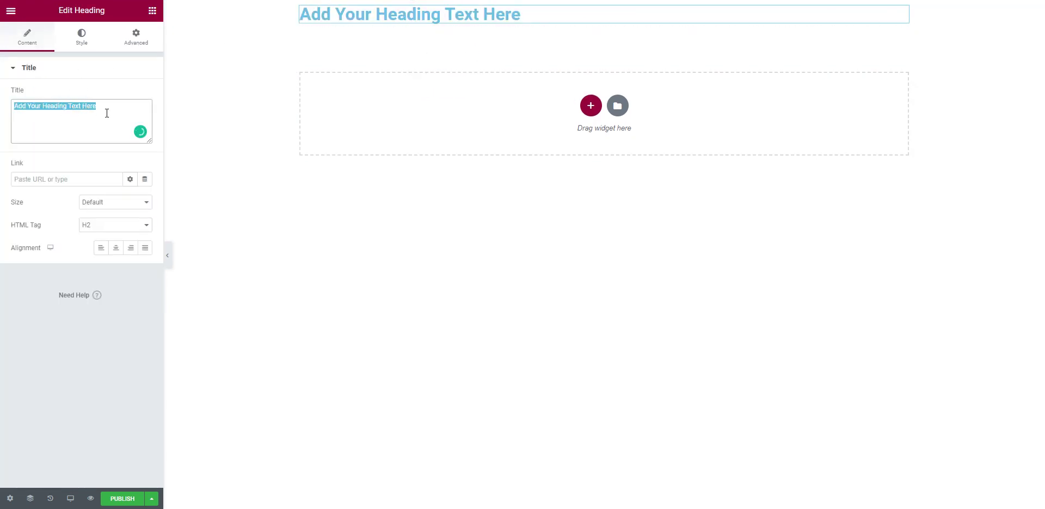
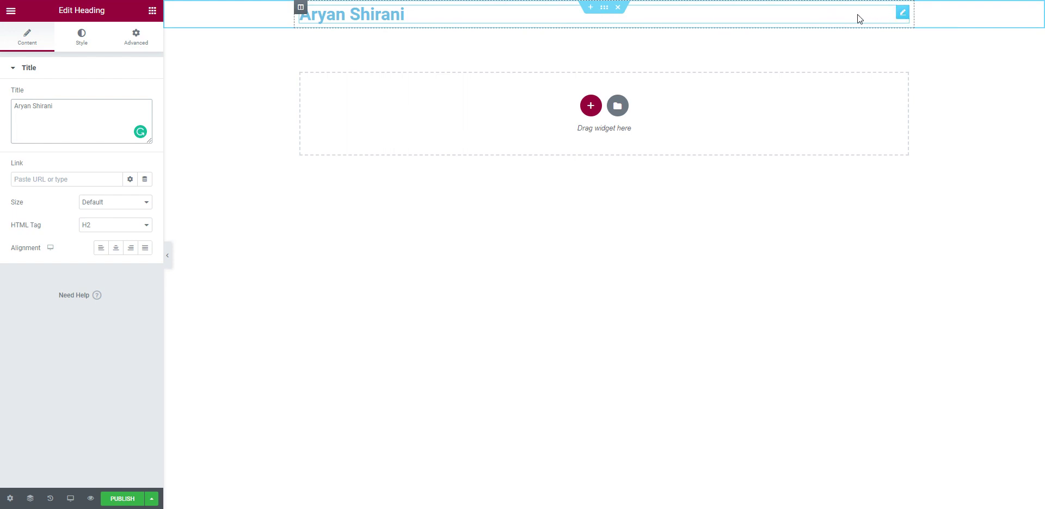
Step: Duplicate the name heading and retype the top copy as 'UI / UX Designer'
{"action": "right_click", "coordinate": [901, 16]}
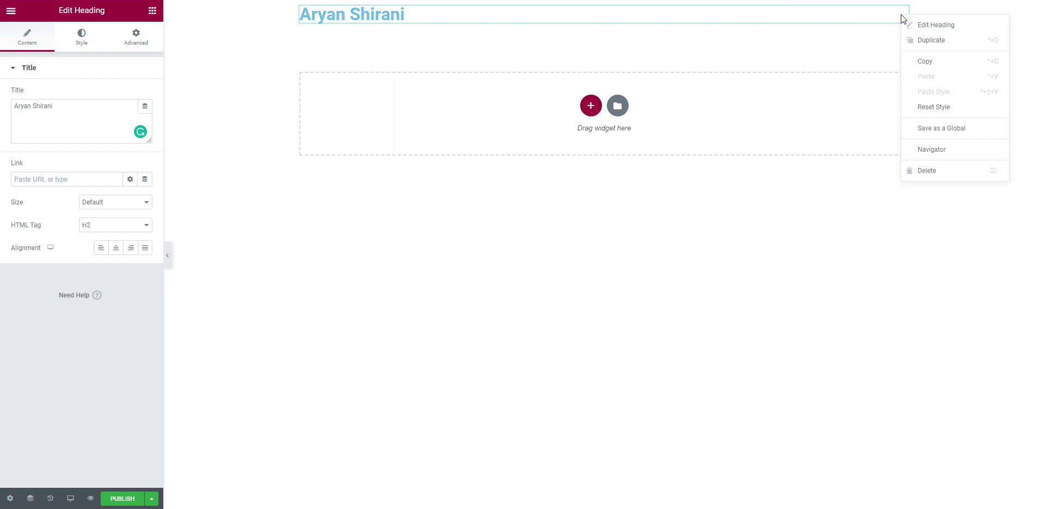
{"action": "left_click", "coordinate": [931, 40]}
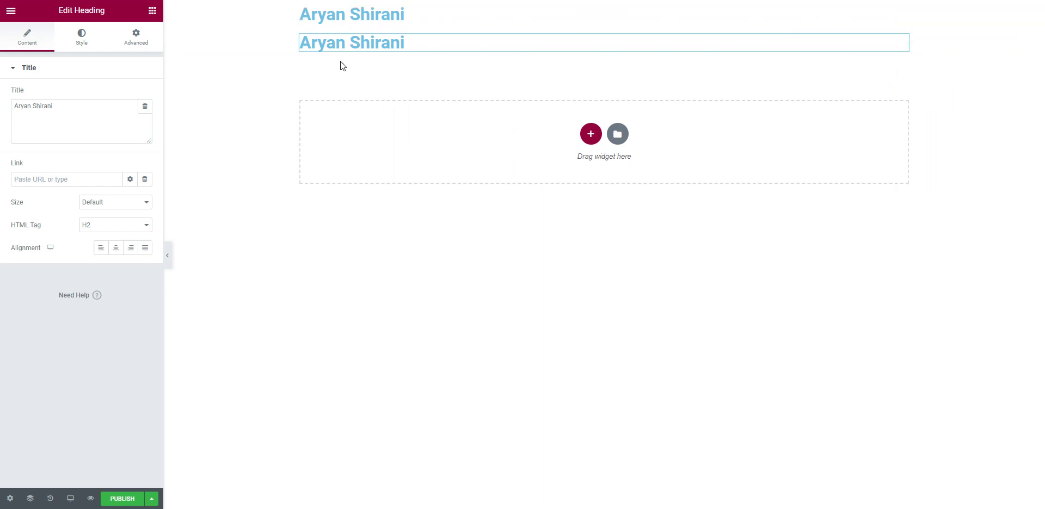
{"action": "left_click", "coordinate": [345, 15]}
{"action": "triple_click", "coordinate": [345, 16]}
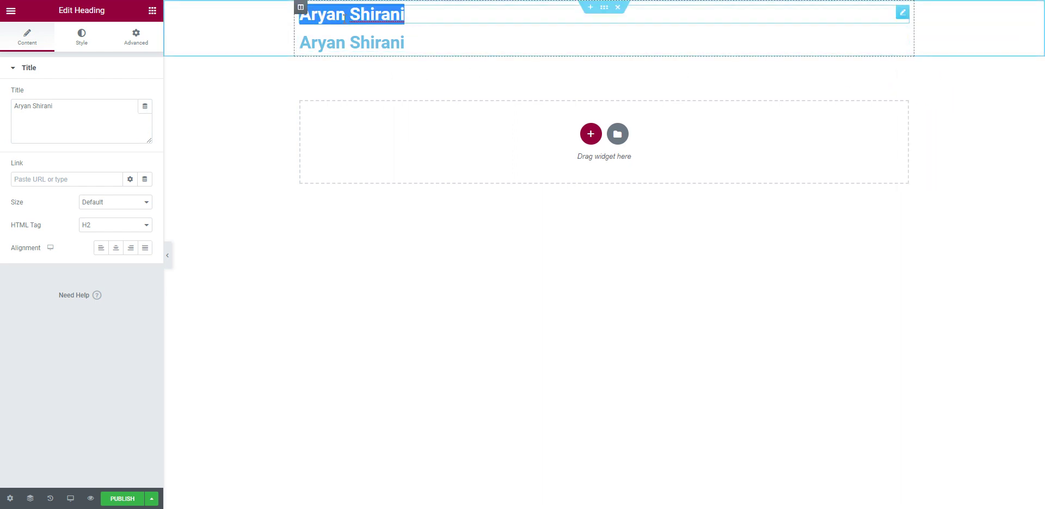
{"action": "type", "text": "UI /"}
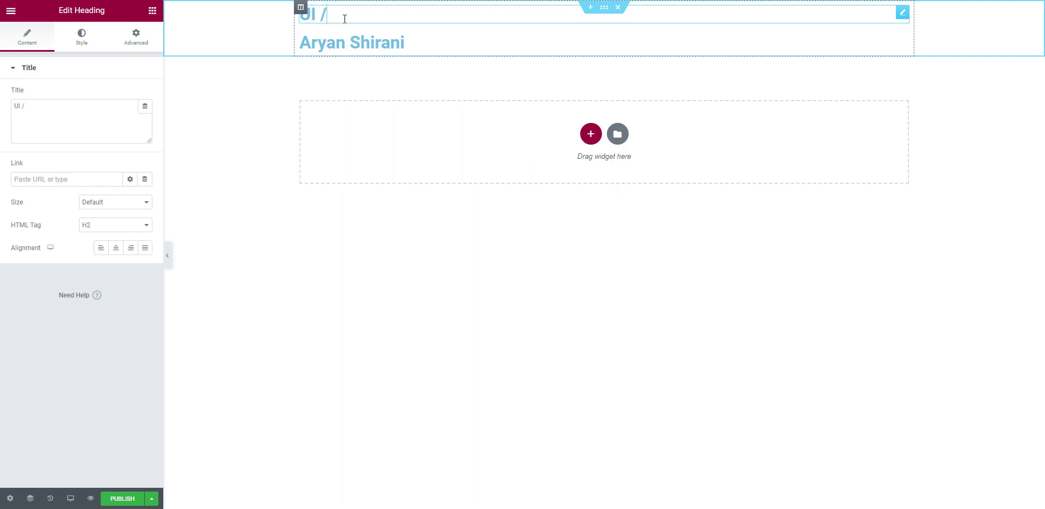
{"action": "type", "text": " UX Desig"}
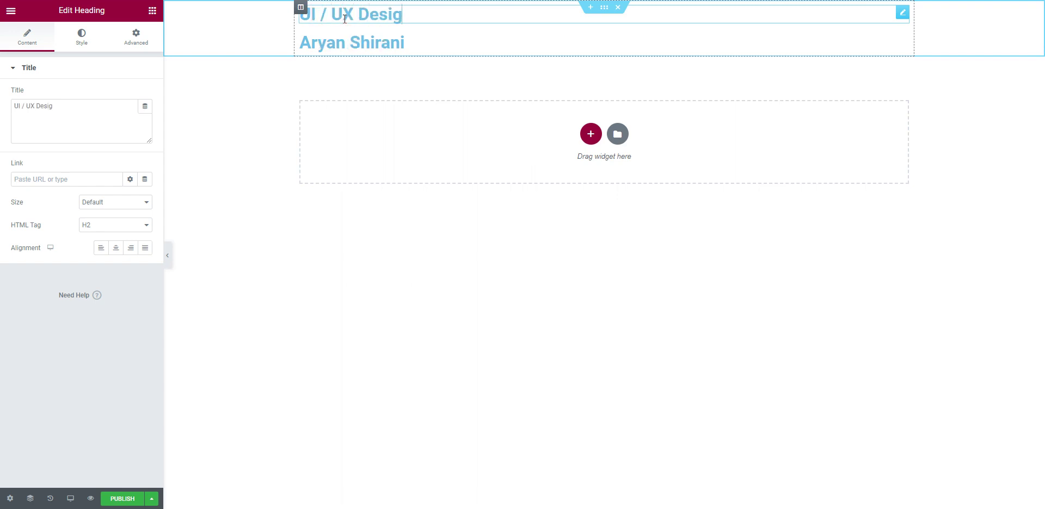
{"action": "type", "text": "ner"}
{"action": "left_click", "coordinate": [433, 43]}
{"action": "left_click", "coordinate": [452, 21]}
{"action": "left_click", "coordinate": [453, 46]}
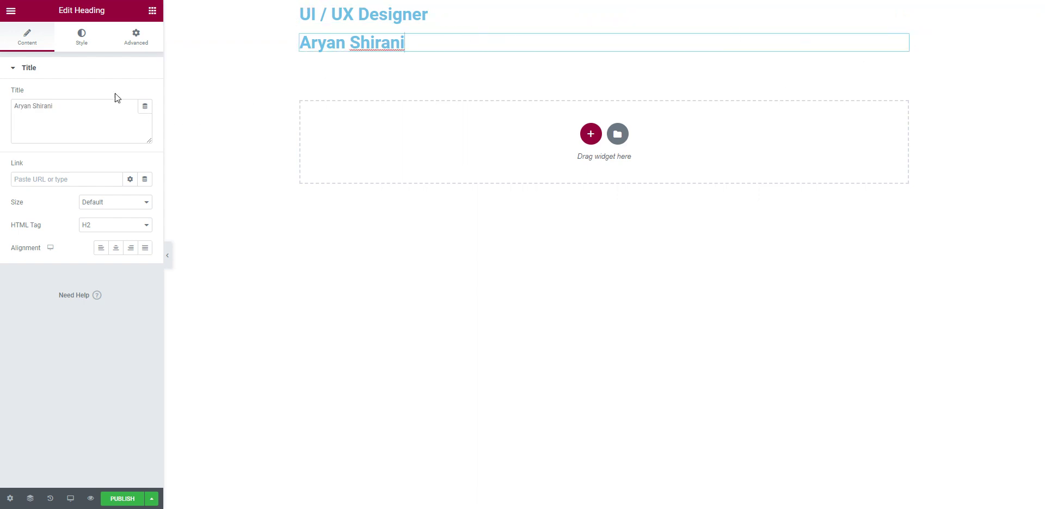
Step: Drop a Text Editor widget with lorem ipsum text below the name heading
{"action": "left_click", "coordinate": [11, 10]}
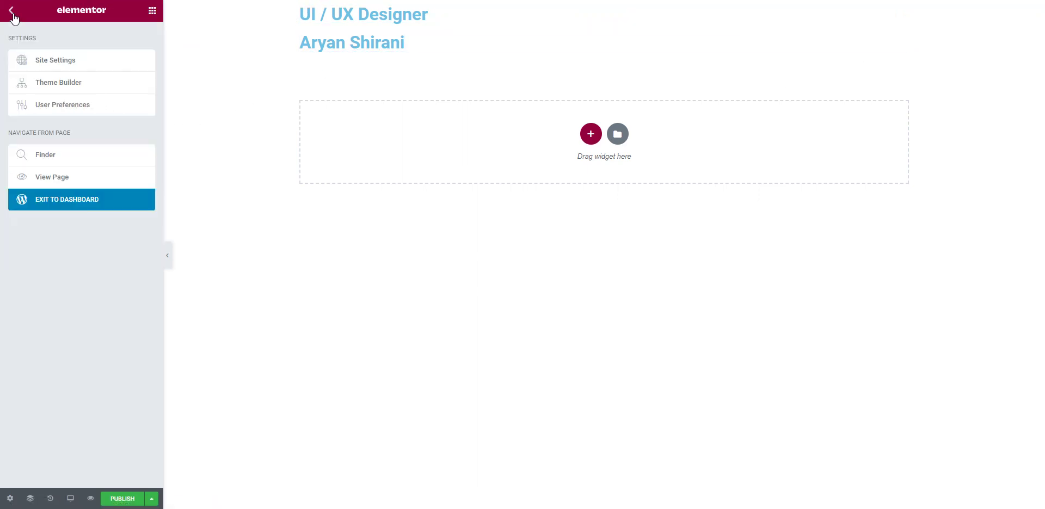
{"action": "left_click", "coordinate": [11, 10]}
{"action": "left_click_drag", "start_coordinate": [47, 113], "coordinate": [7, 128]}
{"action": "left_click_drag", "start_coordinate": [93, 153], "coordinate": [385, 50]}
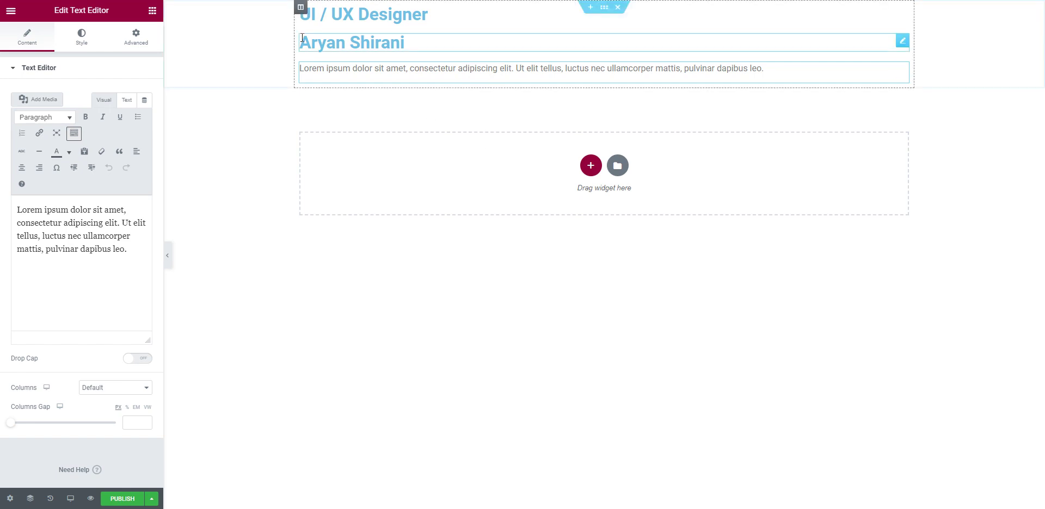
{"action": "left_click", "coordinate": [300, 7]}
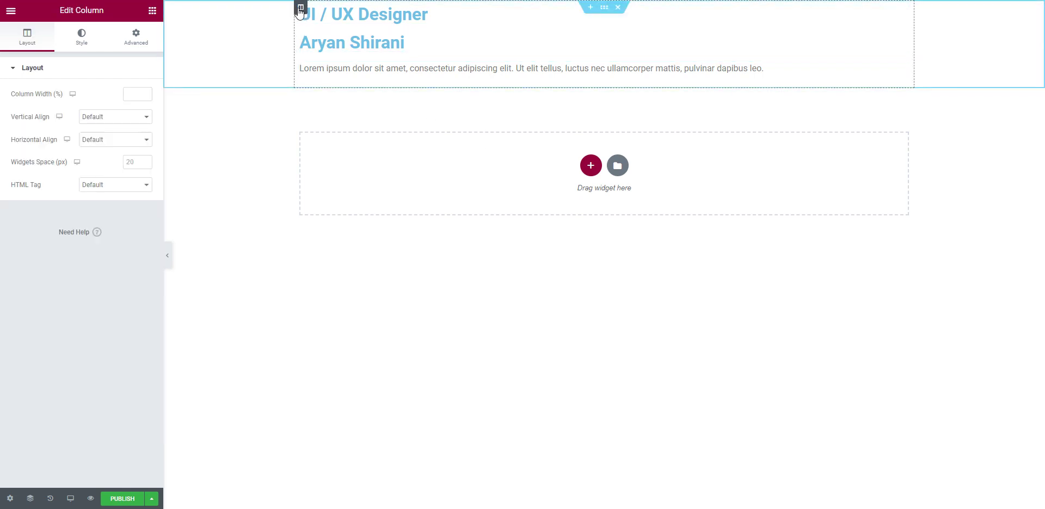
Step: Set the column's linked padding to 10% on every side
{"action": "left_click", "coordinate": [140, 42]}
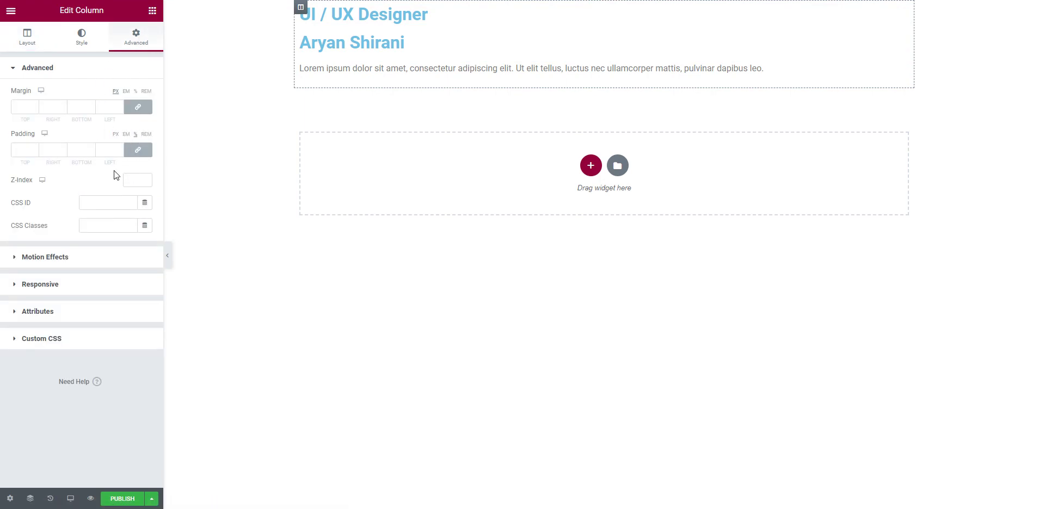
{"action": "left_click", "coordinate": [137, 135]}
{"action": "left_click", "coordinate": [35, 149]}
{"action": "left_click", "coordinate": [34, 148]}
{"action": "left_click", "coordinate": [35, 149]}
{"action": "left_click", "coordinate": [35, 149]}
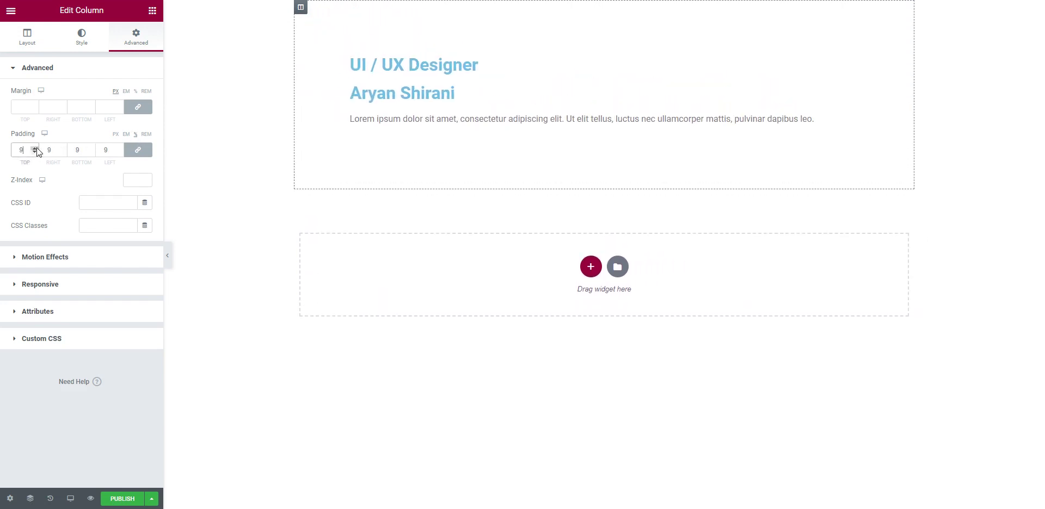
{"action": "left_click", "coordinate": [35, 148]}
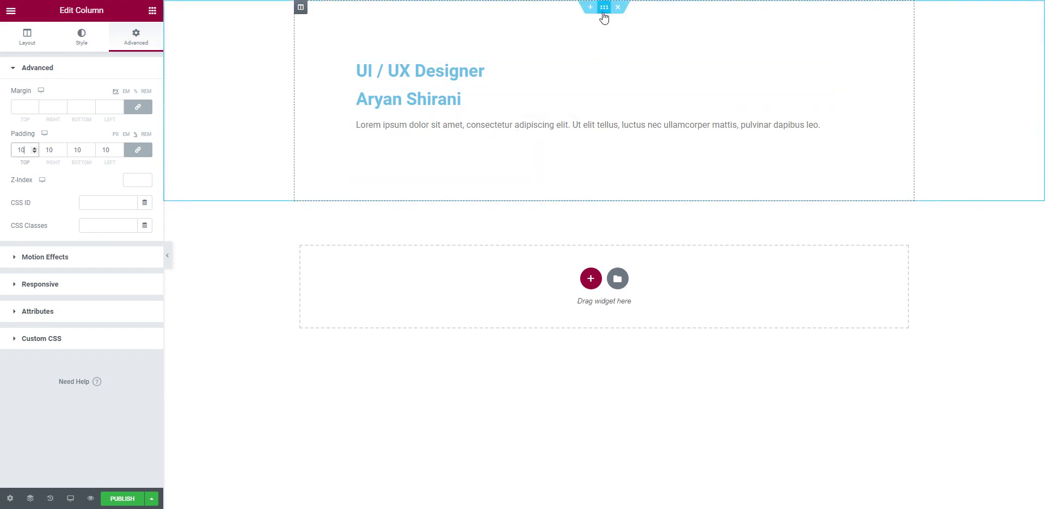
{"action": "left_click", "coordinate": [604, 8]}
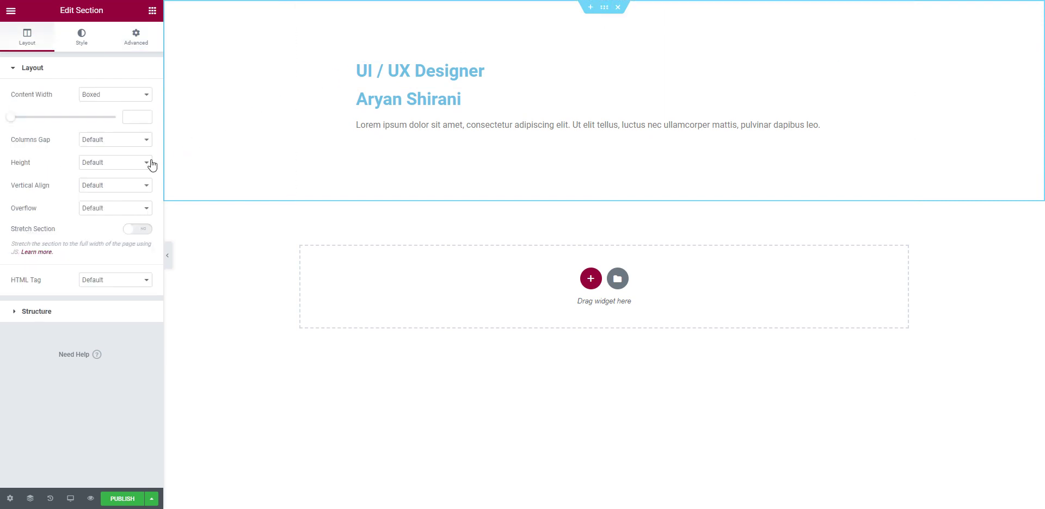
Step: Set the section height to Fit To Screen with content centred vertically
{"action": "left_click", "coordinate": [114, 164]}
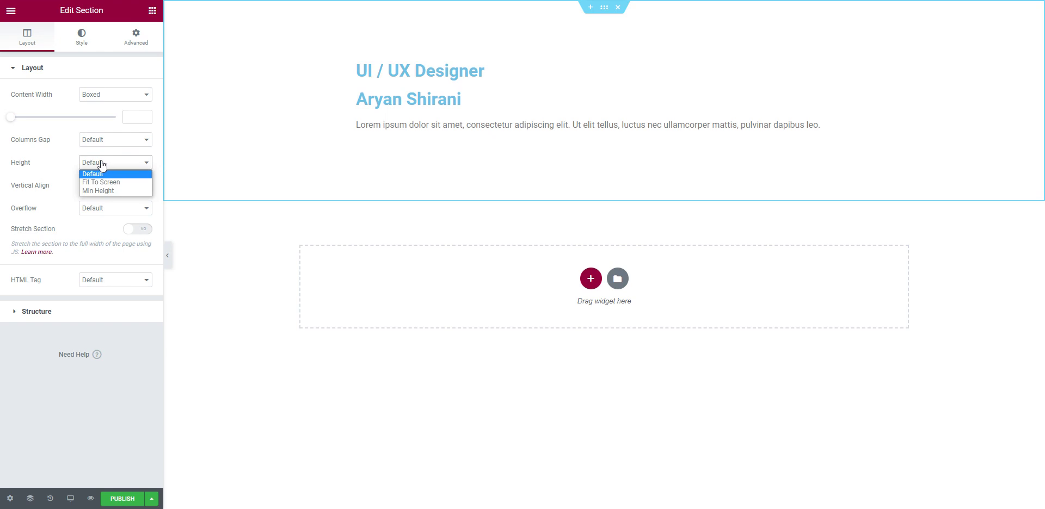
{"action": "left_click", "coordinate": [121, 181]}
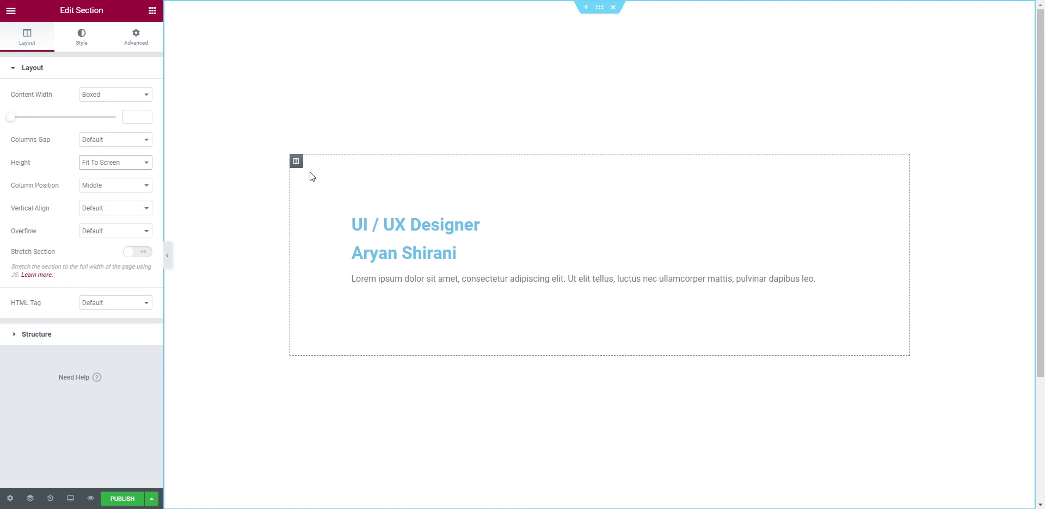
{"action": "left_click", "coordinate": [296, 162]}
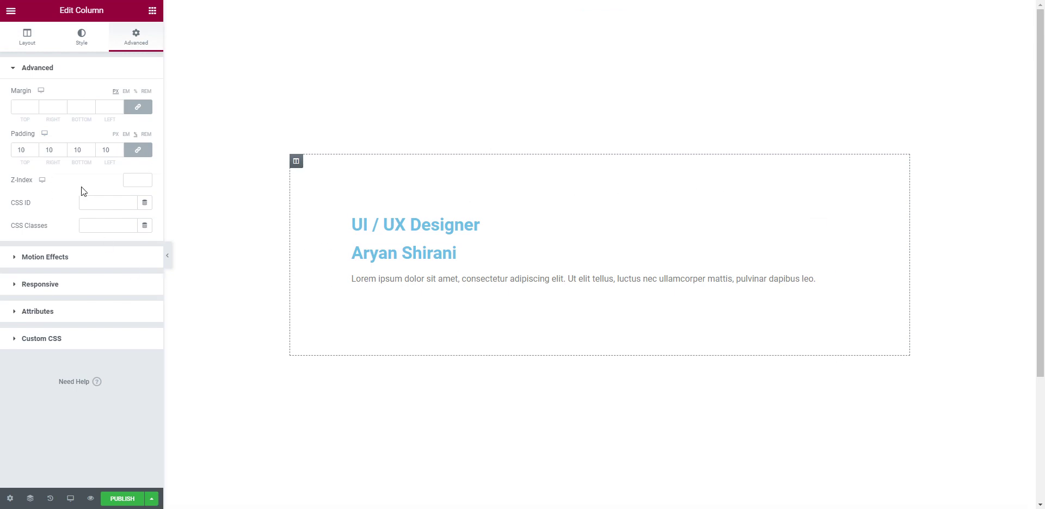
Step: Lower the column padding to 7 and set its margin to 12% on all sides
{"action": "left_click", "coordinate": [35, 154]}
{"action": "left_click", "coordinate": [34, 154]}
{"action": "left_click", "coordinate": [35, 153]}
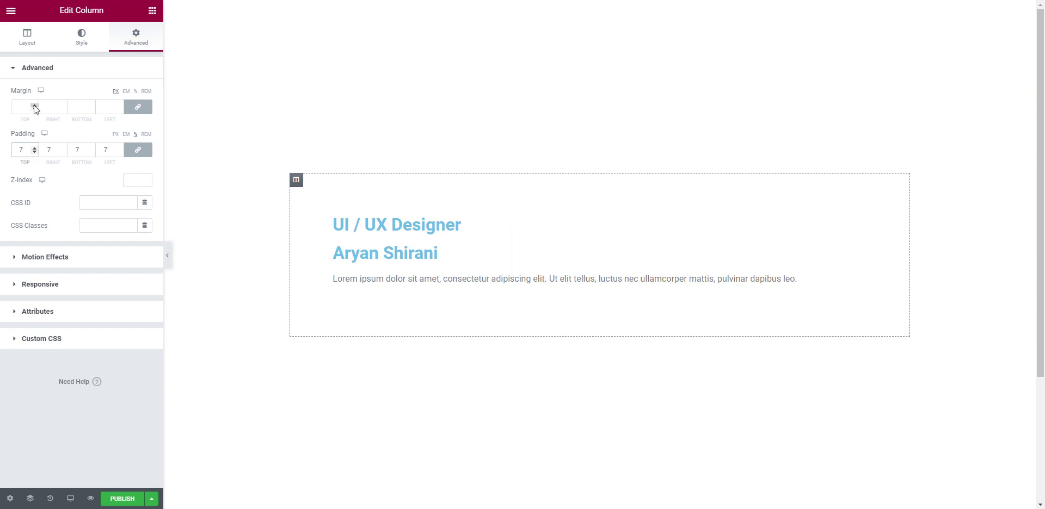
{"action": "left_click", "coordinate": [135, 91]}
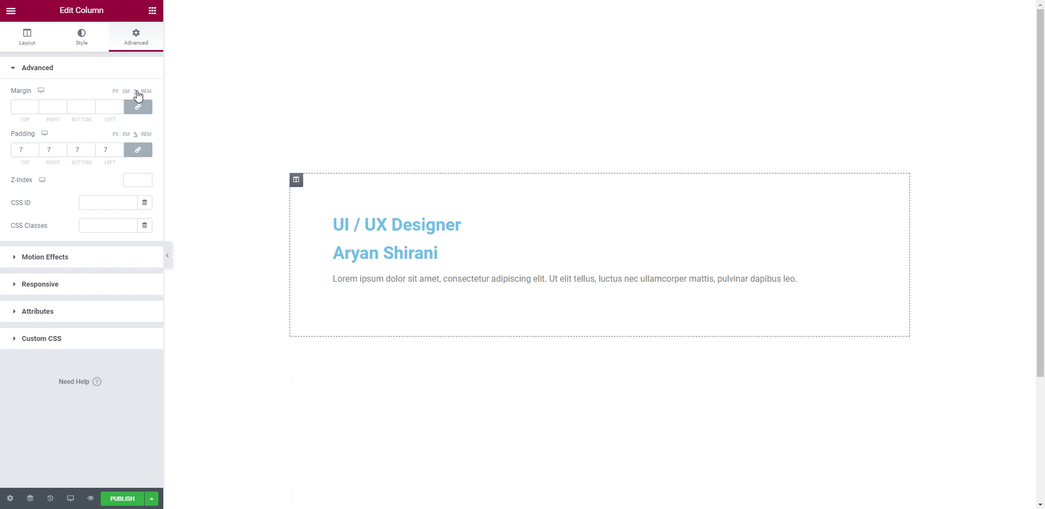
{"action": "left_click", "coordinate": [34, 103]}
{"action": "left_click", "coordinate": [34, 103]}
{"action": "left_click", "coordinate": [34, 103]}
{"action": "left_click", "coordinate": [33, 103]}
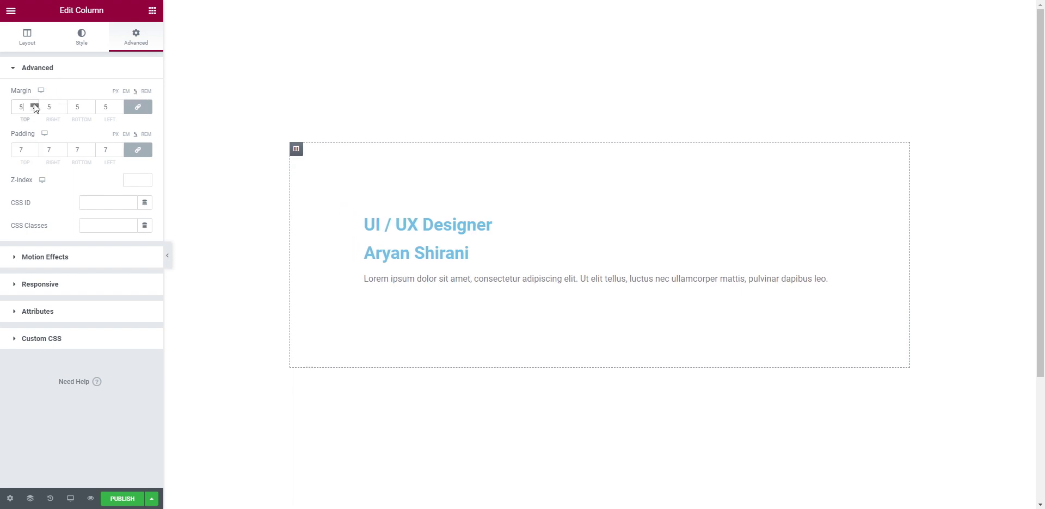
{"action": "left_click", "coordinate": [34, 103]}
{"action": "left_click", "coordinate": [34, 103]}
{"action": "left_click", "coordinate": [34, 103]}
{"action": "left_click", "coordinate": [34, 103]}
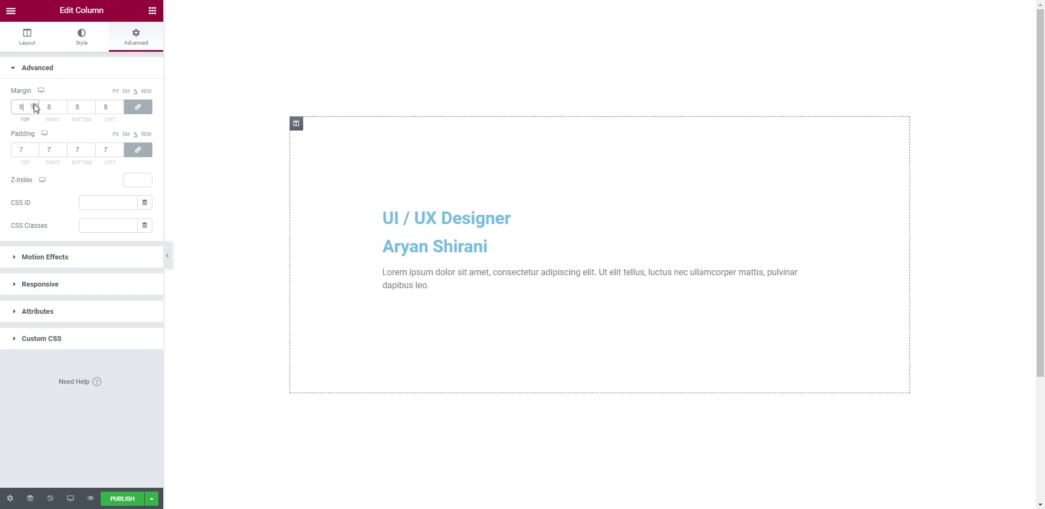
{"action": "left_click", "coordinate": [34, 103]}
{"action": "left_click", "coordinate": [33, 104]}
{"action": "left_click", "coordinate": [34, 104]}
{"action": "left_click", "coordinate": [34, 103]}
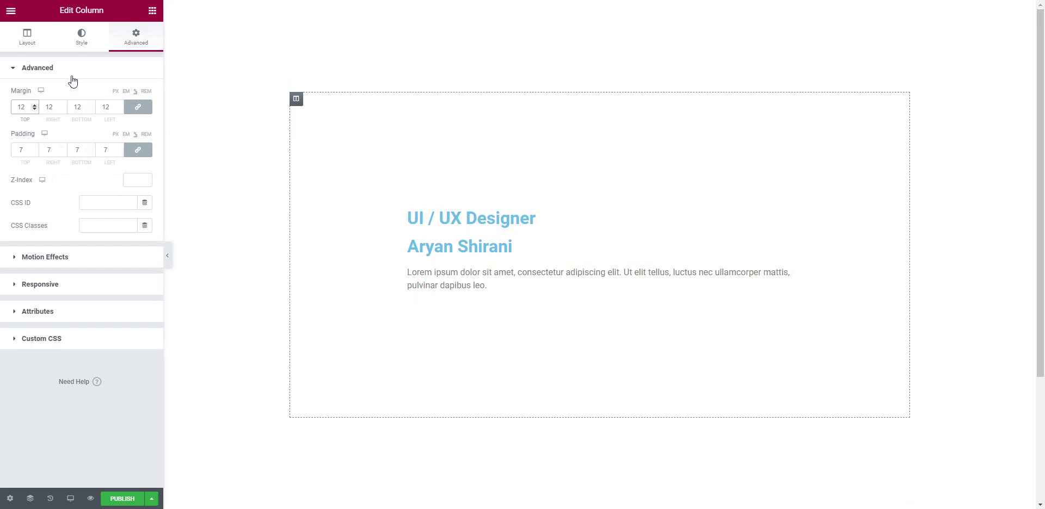
{"action": "left_click", "coordinate": [83, 47]}
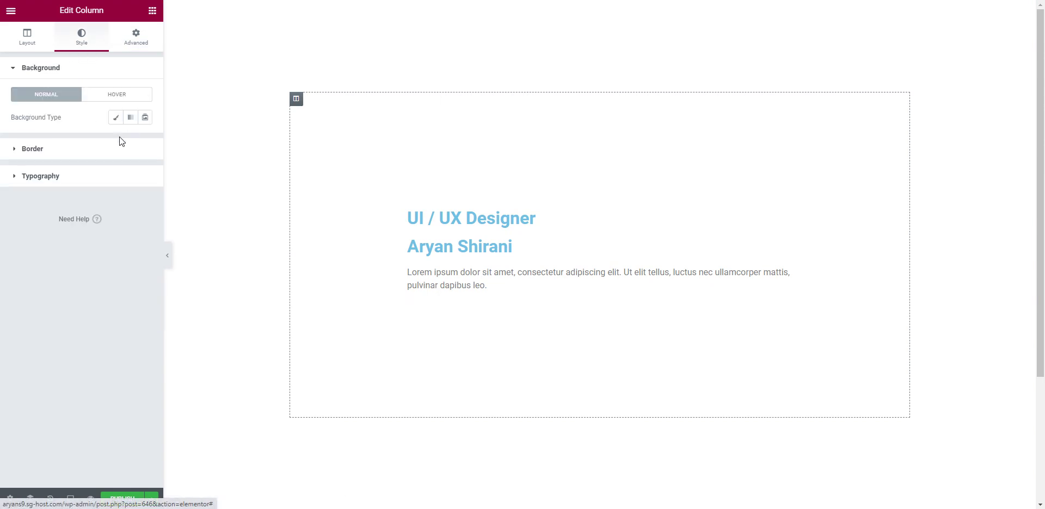
Step: Give the column a Classic solid pink background colour, #FDA6F6
{"action": "left_click", "coordinate": [116, 119]}
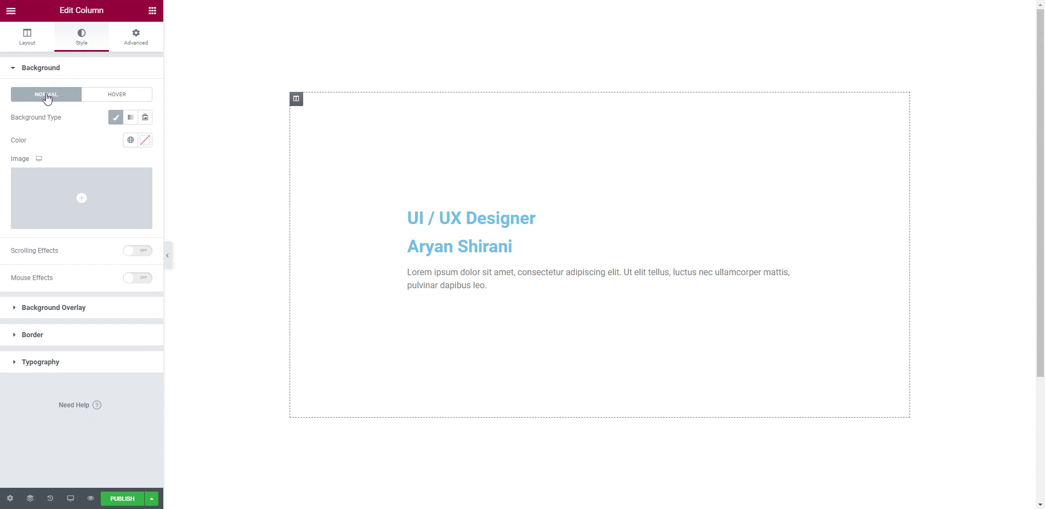
{"action": "left_click", "coordinate": [144, 141]}
{"action": "left_click_drag", "start_coordinate": [46, 199], "coordinate": [62, 180]}
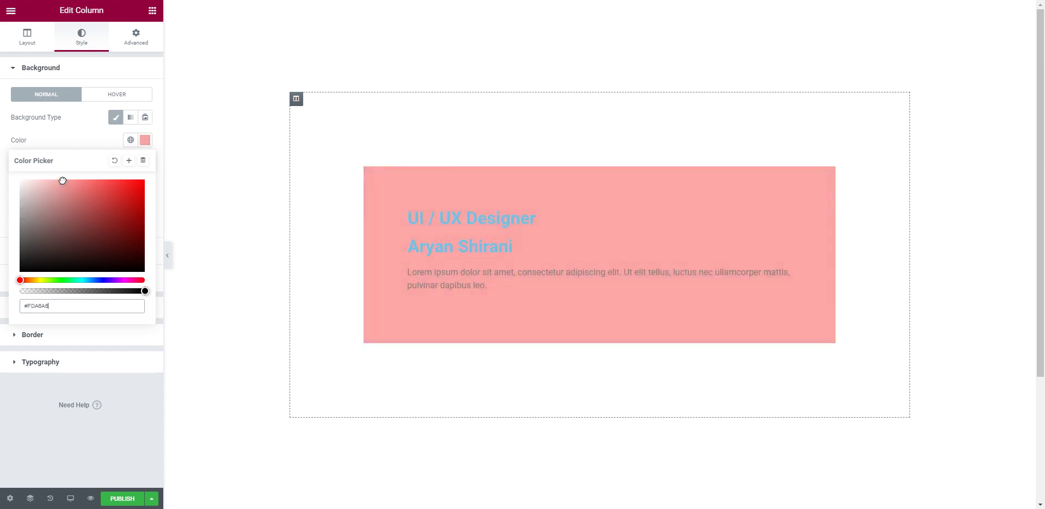
{"action": "left_click", "coordinate": [122, 281]}
{"action": "left_click_drag", "start_coordinate": [122, 280], "coordinate": [125, 281]}
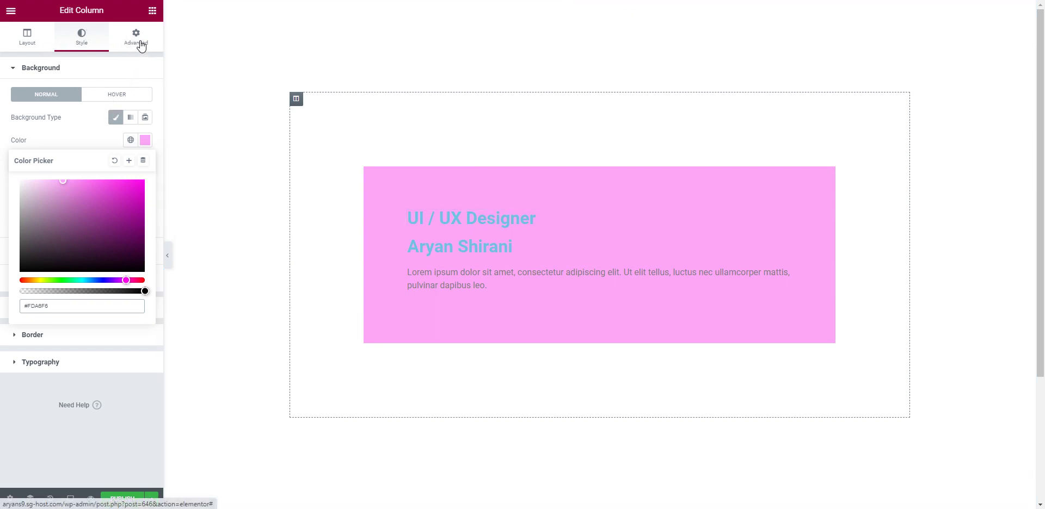
{"action": "left_click", "coordinate": [141, 46]}
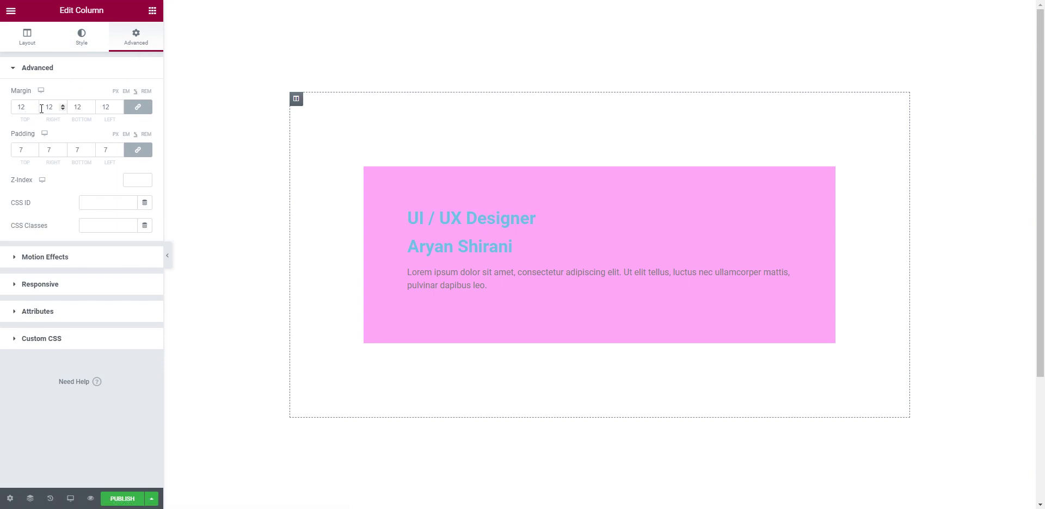
Step: Unlink the column margin and enter separate side values, trying 20 for left and right
{"action": "left_click", "coordinate": [137, 109]}
{"action": "double_click", "coordinate": [97, 106]}
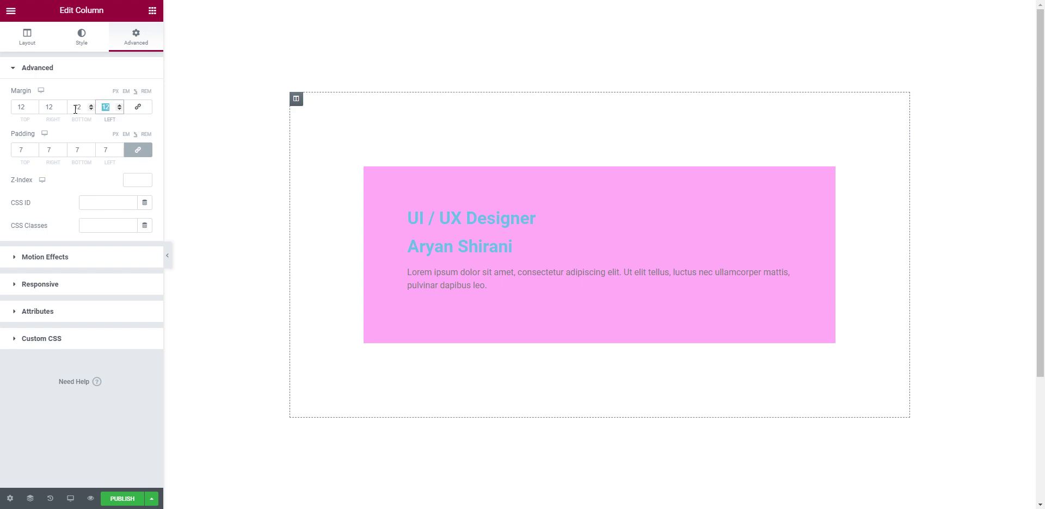
{"action": "type", "text": "40"}
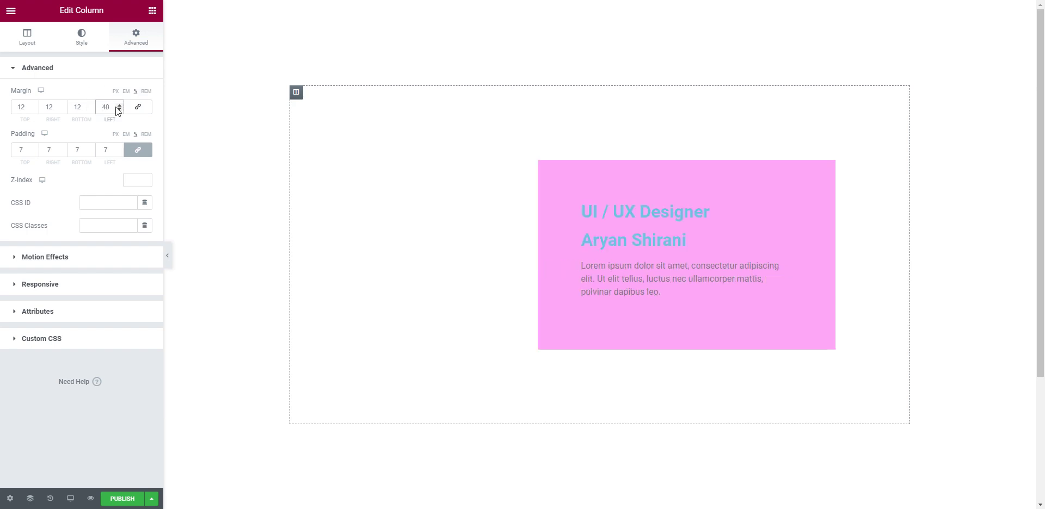
{"action": "key", "text": "Down"}
{"action": "key", "text": "Down"}
{"action": "left_click_drag", "start_coordinate": [114, 107], "coordinate": [90, 106]}
{"action": "type", "text": "20"}
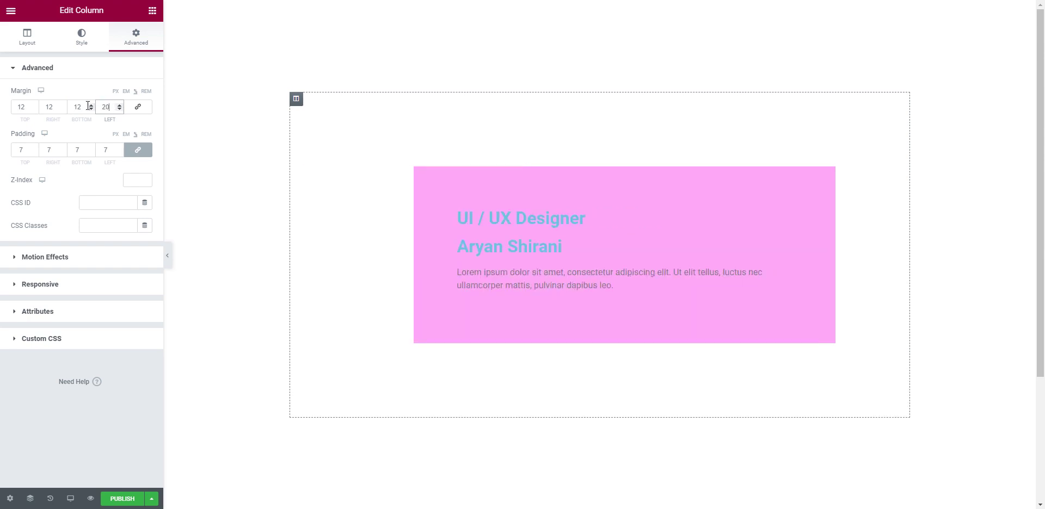
{"action": "double_click", "coordinate": [50, 107]}
{"action": "type", "text": "20"}
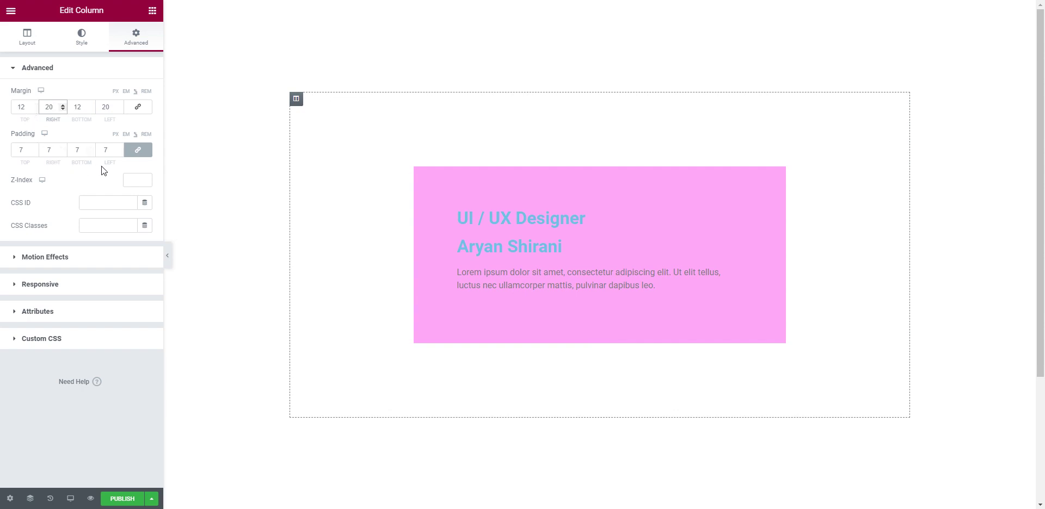
Step: Unlink the column padding and set it to 10 top and bottom, 7 left and right
{"action": "left_click", "coordinate": [137, 154]}
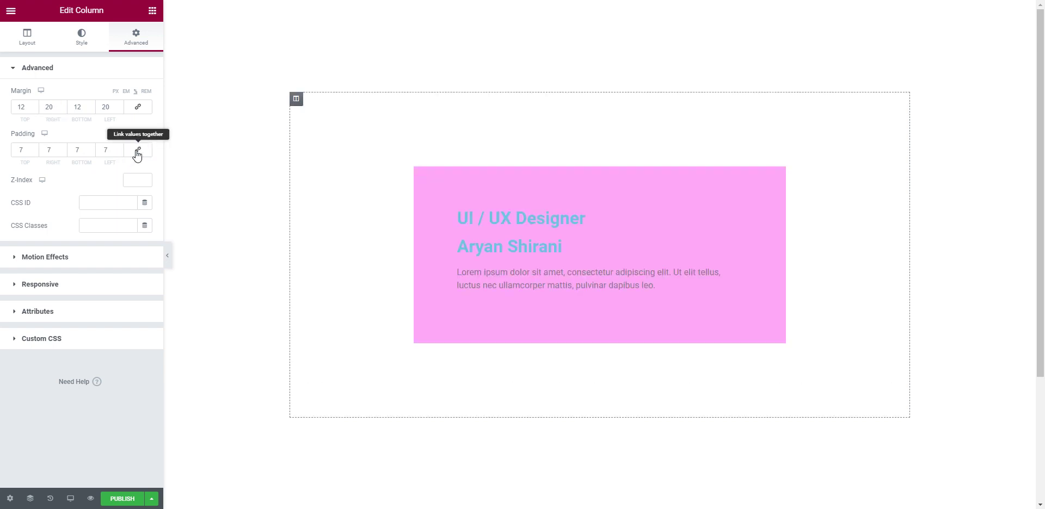
{"action": "left_click_drag", "start_coordinate": [24, 150], "coordinate": [6, 152]}
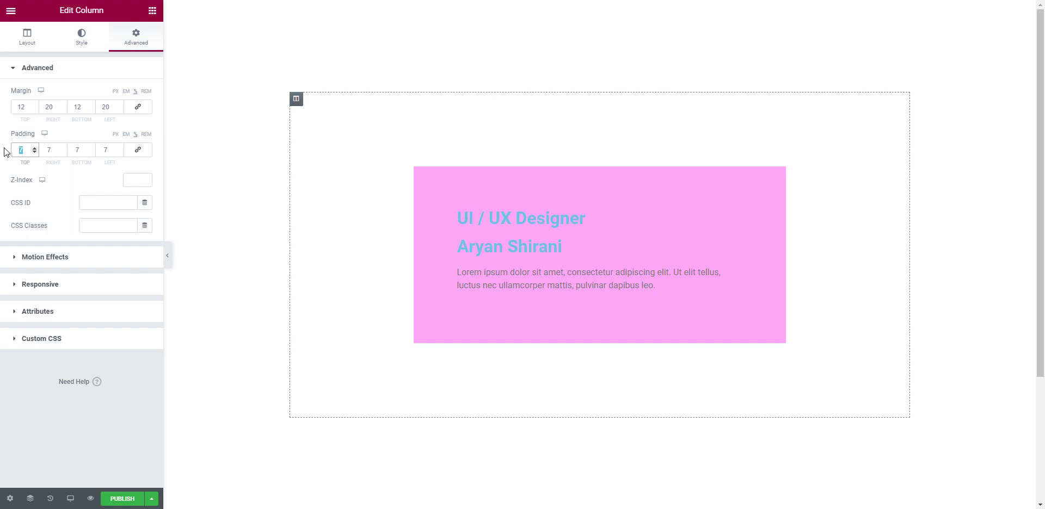
{"action": "type", "text": "15"}
{"action": "left_click_drag", "start_coordinate": [28, 149], "coordinate": [3, 152]}
{"action": "type", "text": "10"}
{"action": "double_click", "coordinate": [77, 150]}
{"action": "type", "text": "10"}
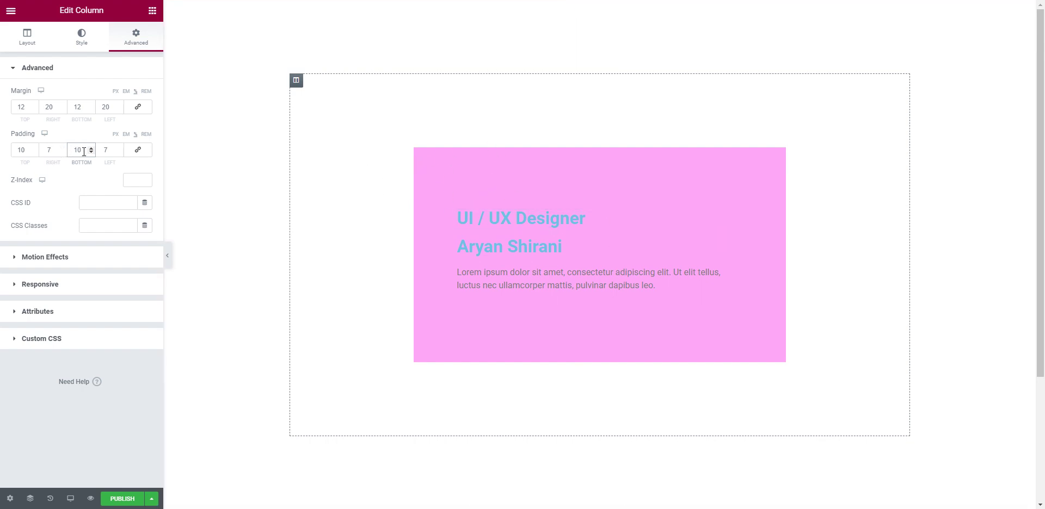
{"action": "left_click", "coordinate": [63, 152]}
{"action": "left_click", "coordinate": [63, 148]}
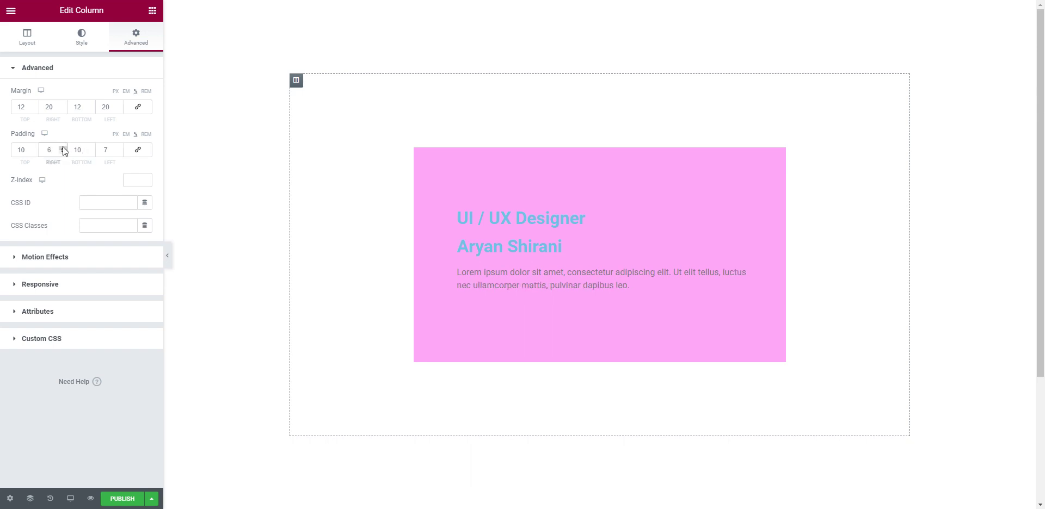
Step: Change the column's left and right margins to 25
{"action": "double_click", "coordinate": [45, 106]}
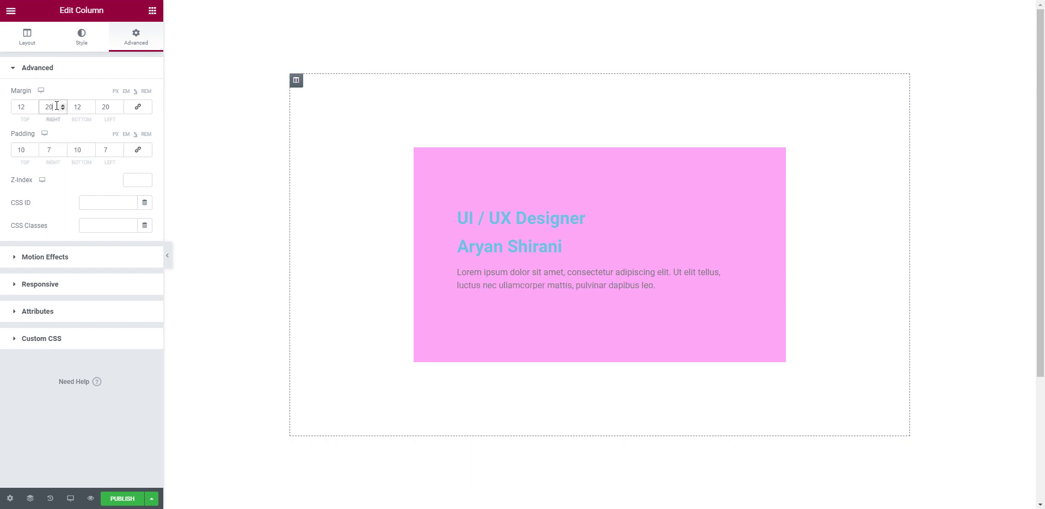
{"action": "type", "text": "25"}
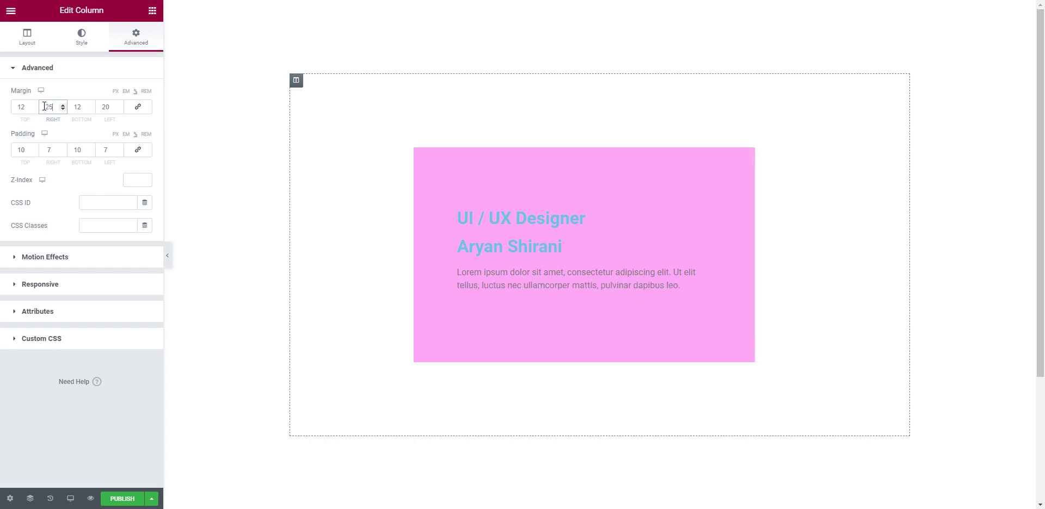
{"action": "double_click", "coordinate": [112, 107]}
{"action": "type", "text": "25"}
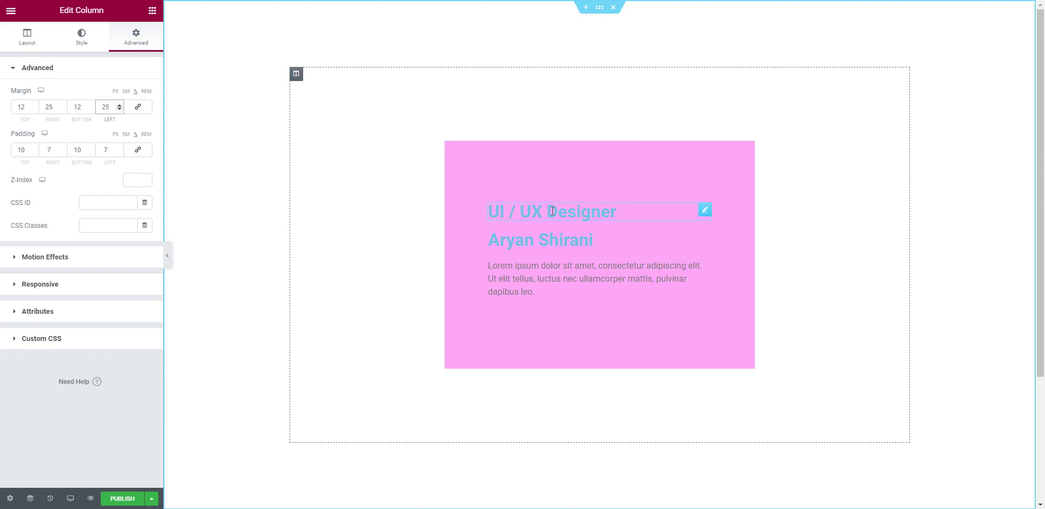
Step: Drag an Image widget into the pink column above the UI / UX Designer heading
{"action": "left_click", "coordinate": [11, 10]}
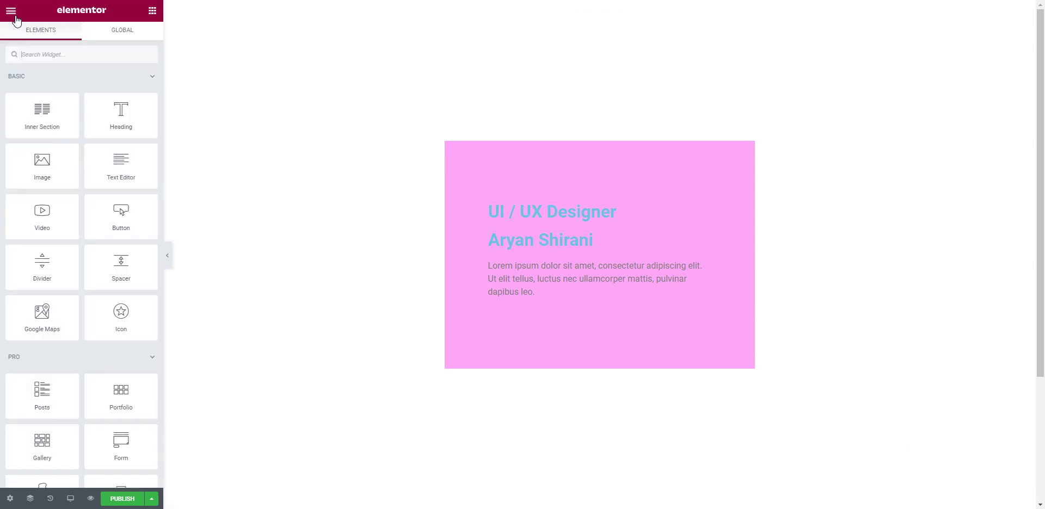
{"action": "left_click_drag", "start_coordinate": [42, 164], "coordinate": [540, 205]}
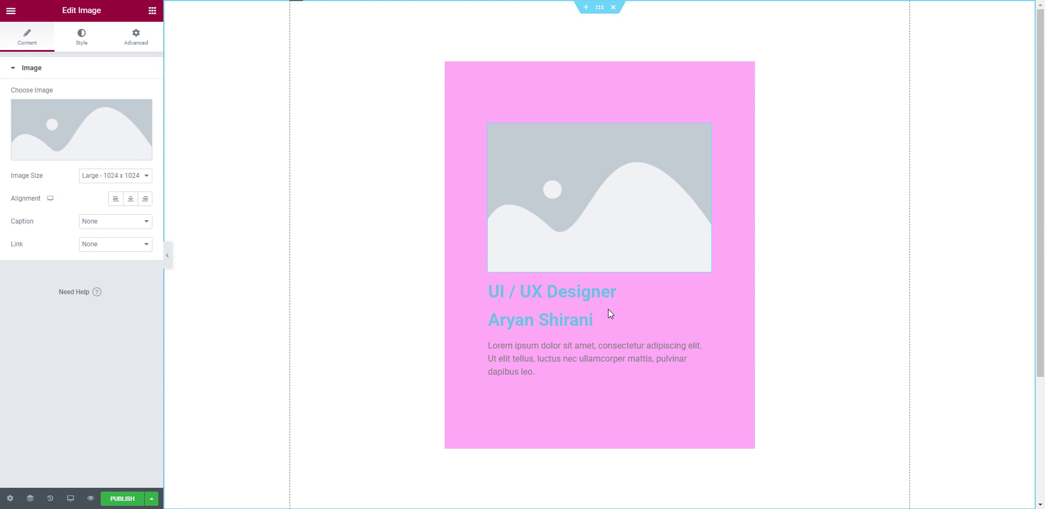
{"action": "left_click", "coordinate": [705, 319]}
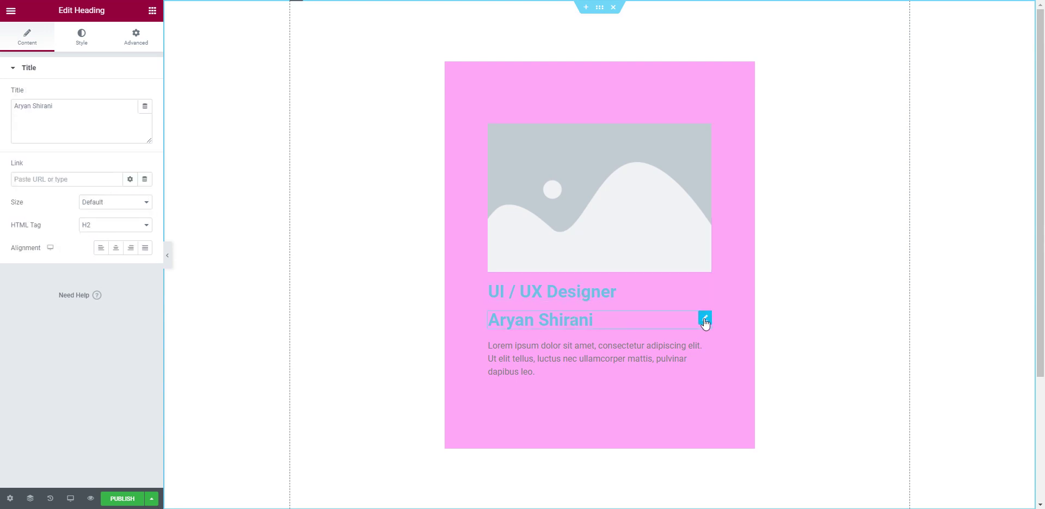
Step: Set the name heading's text colour to #FFFFFF
{"action": "left_click", "coordinate": [81, 37]}
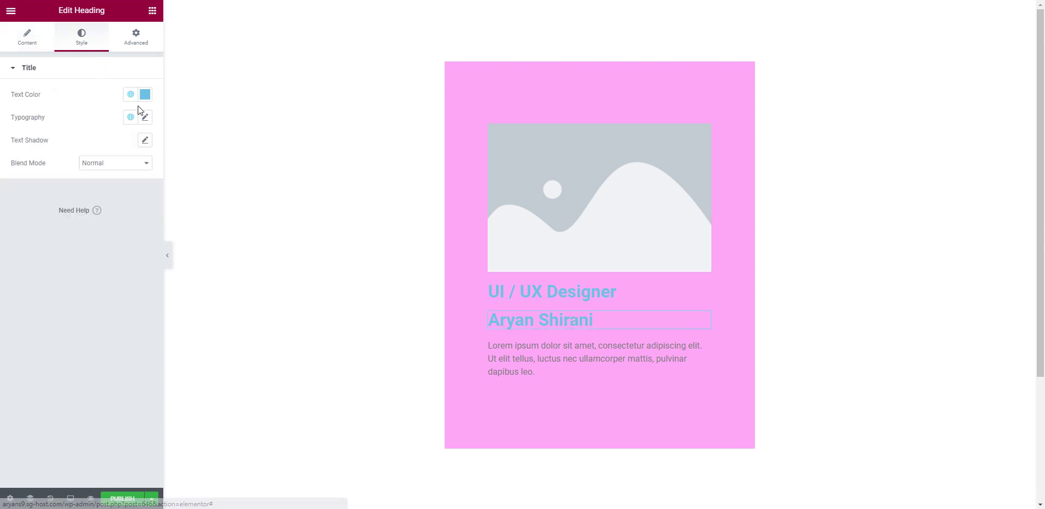
{"action": "left_click", "coordinate": [145, 95]}
{"action": "type", "text": "#FFFFFF"}
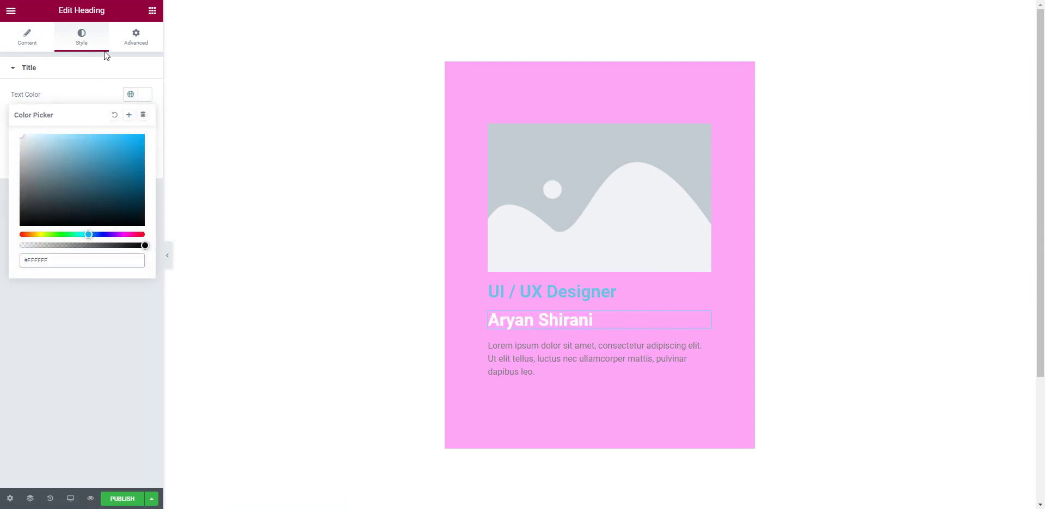
{"action": "left_click", "coordinate": [100, 94]}
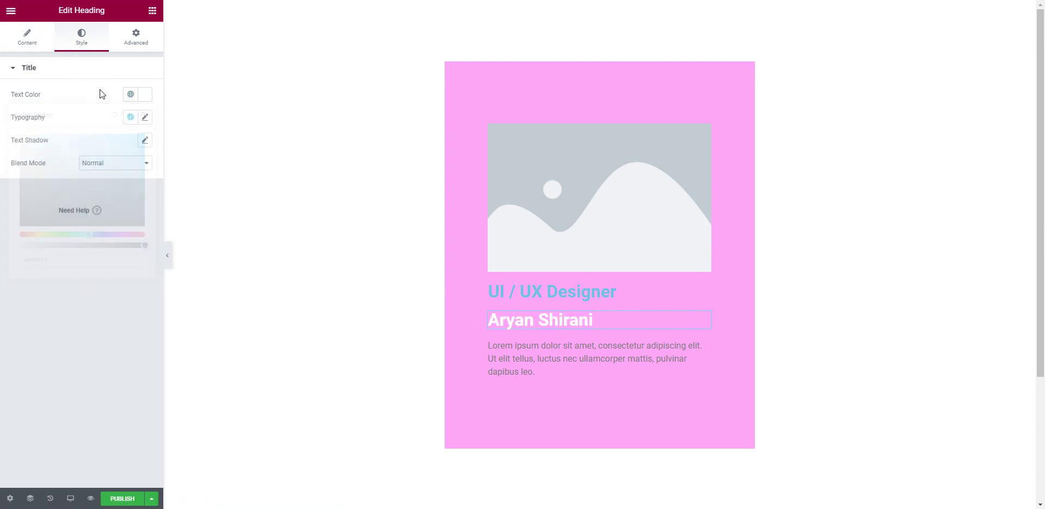
Step: Set the name heading's typography to Poppins at 2.8 rem
{"action": "left_click", "coordinate": [146, 118]}
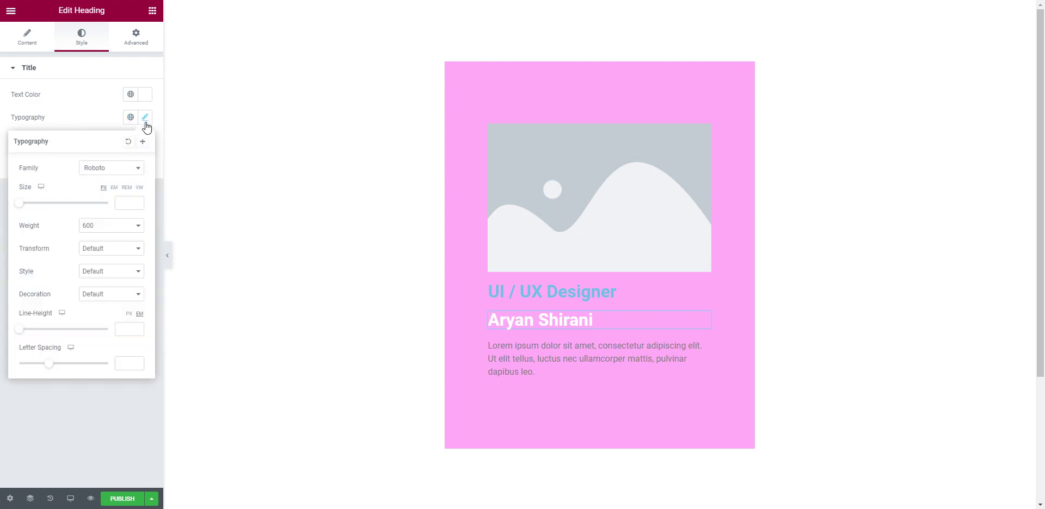
{"action": "left_click", "coordinate": [127, 189]}
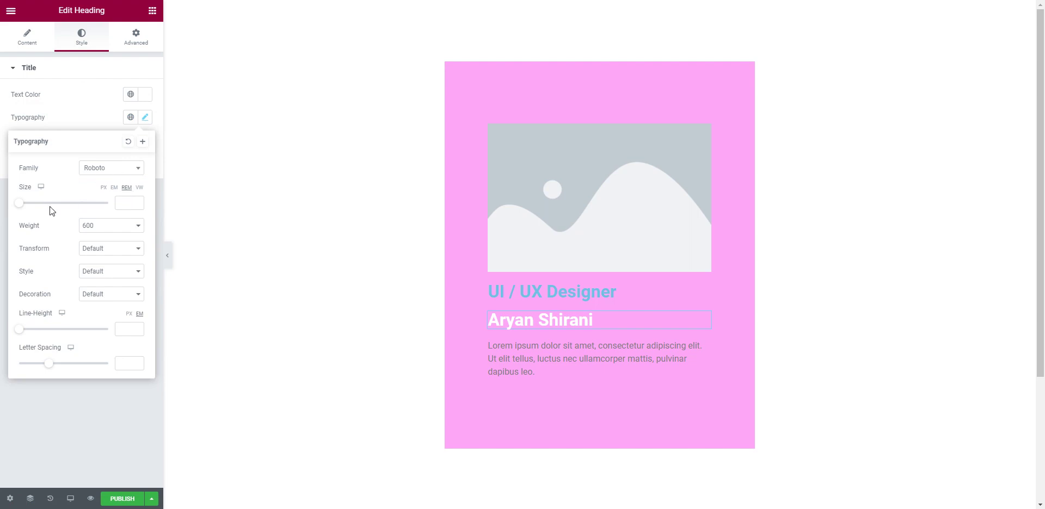
{"action": "left_click", "coordinate": [113, 174]}
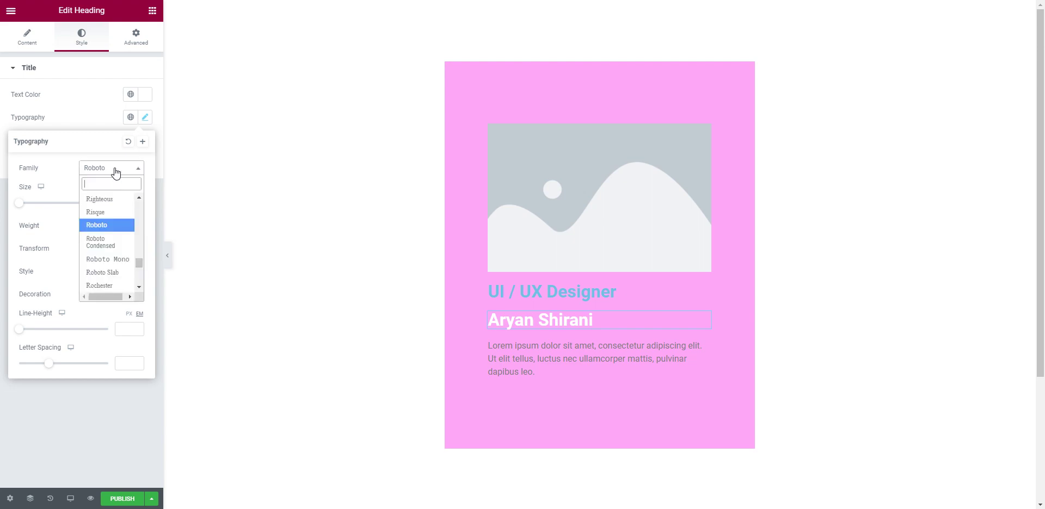
{"action": "type", "text": "popp"}
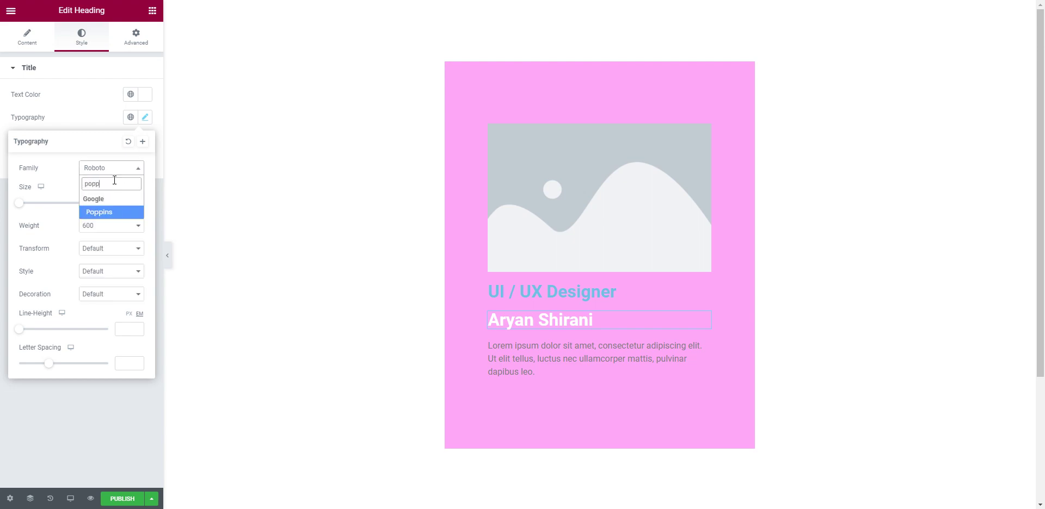
{"action": "key", "text": "Return"}
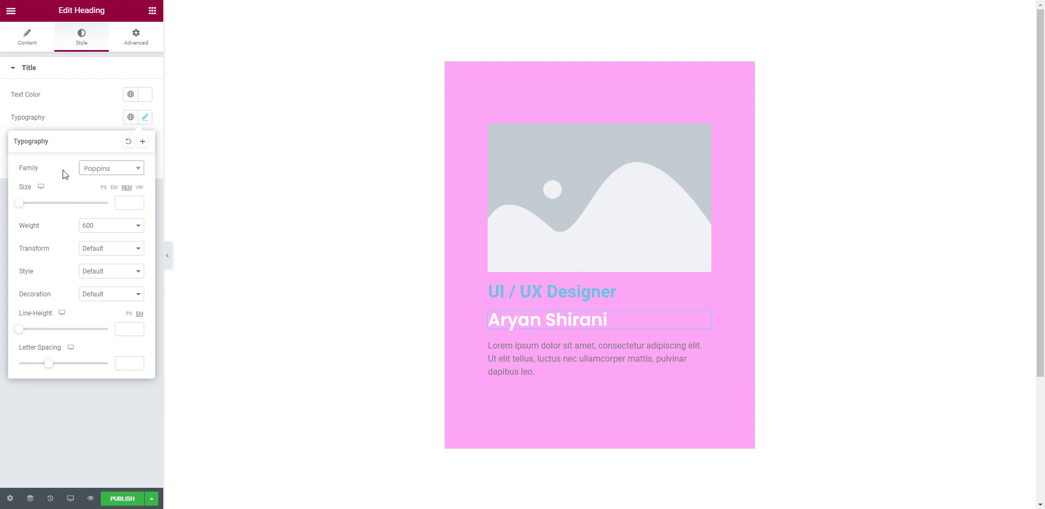
{"action": "left_click_drag", "start_coordinate": [23, 208], "coordinate": [46, 208]}
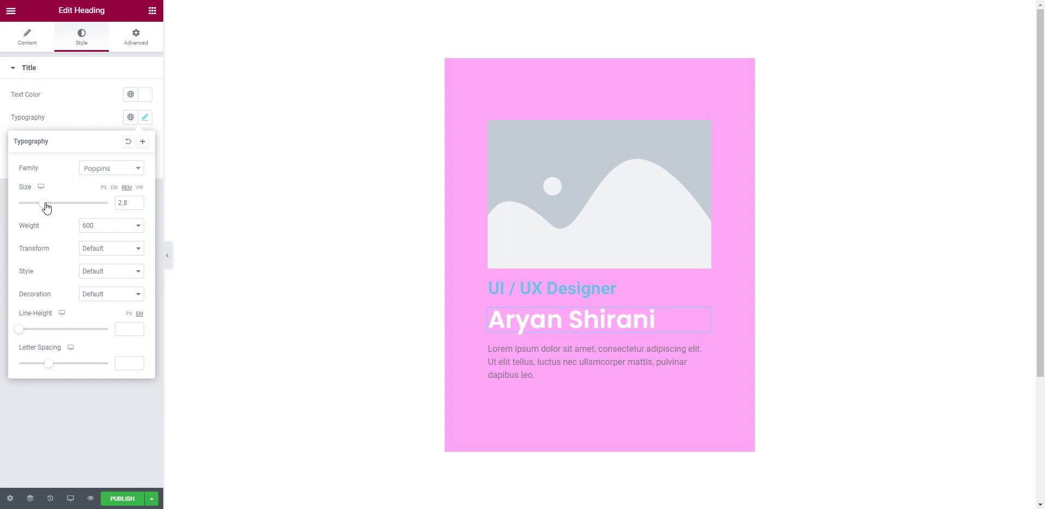
Step: Make the UI / UX Designer title's text colour white
{"action": "left_click", "coordinate": [704, 286]}
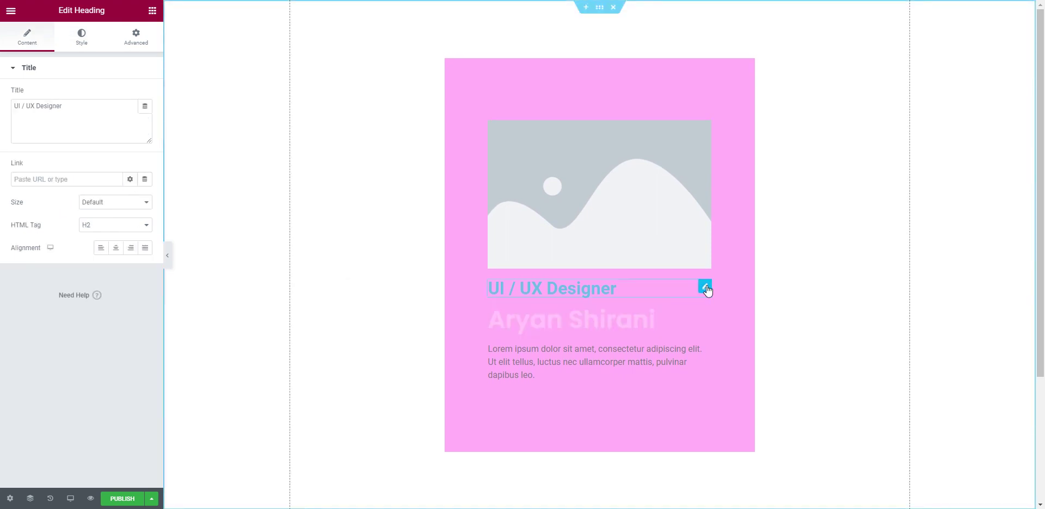
{"action": "left_click_drag", "start_coordinate": [617, 289], "coordinate": [486, 289]}
{"action": "left_click_drag", "start_coordinate": [73, 109], "coordinate": [3, 113]}
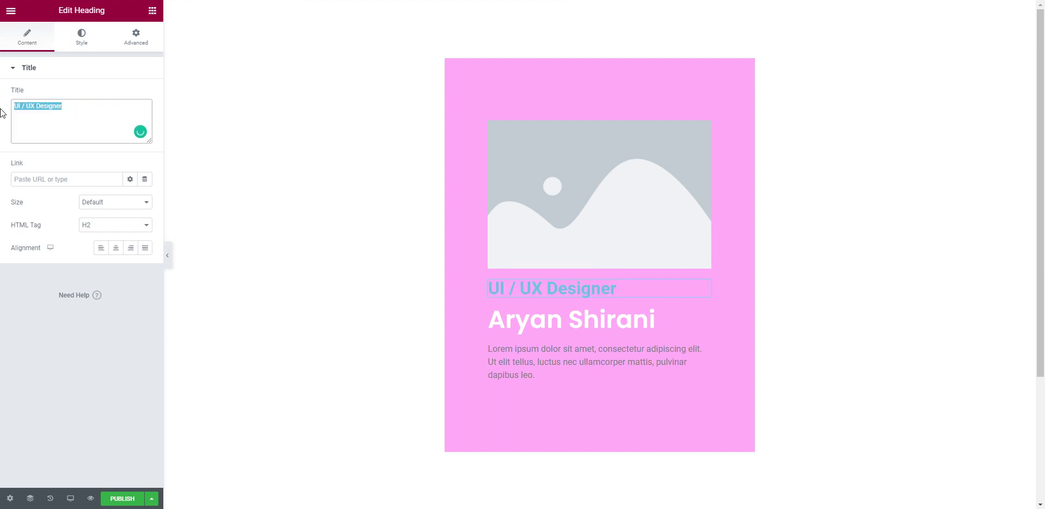
{"action": "left_click", "coordinate": [81, 46]}
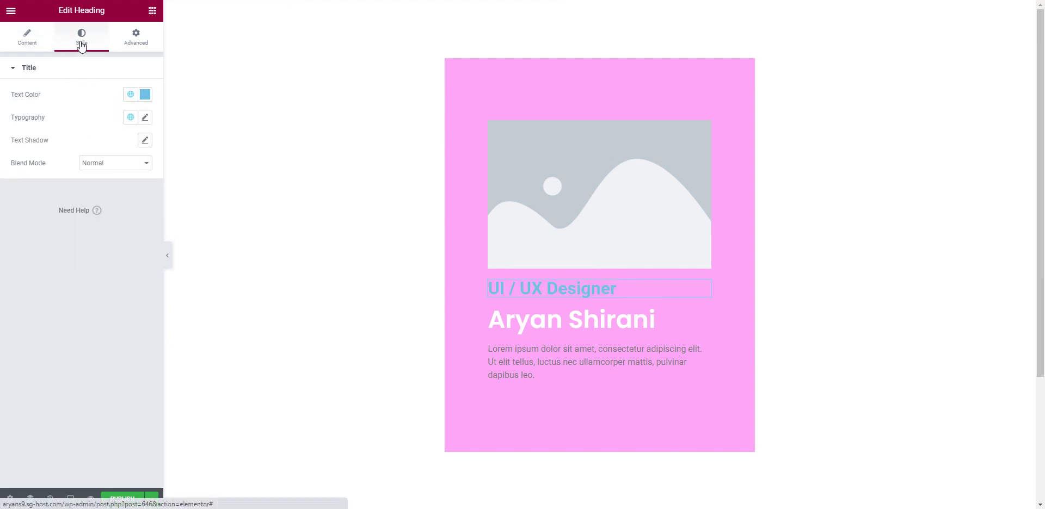
{"action": "left_click", "coordinate": [146, 98]}
{"action": "left_click_drag", "start_coordinate": [93, 180], "coordinate": [2, 113]}
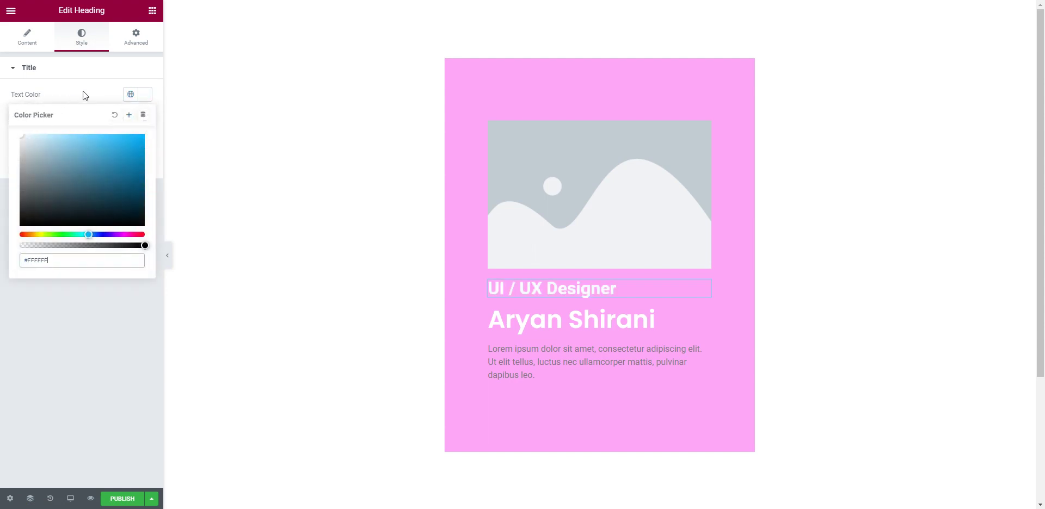
{"action": "left_click", "coordinate": [32, 39]}
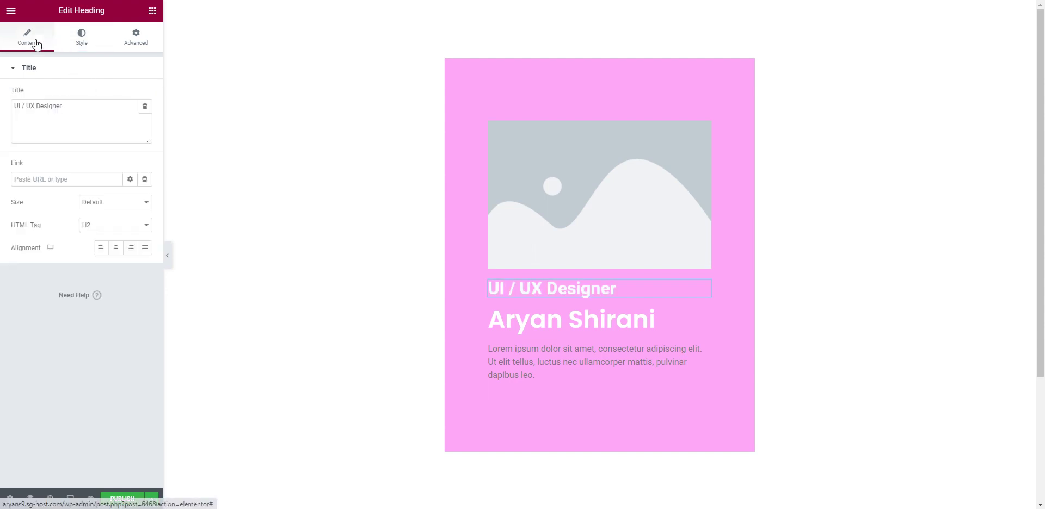
Step: Give the title font weight 300, uppercase transform and a 1.7 rem size
{"action": "left_click", "coordinate": [79, 48]}
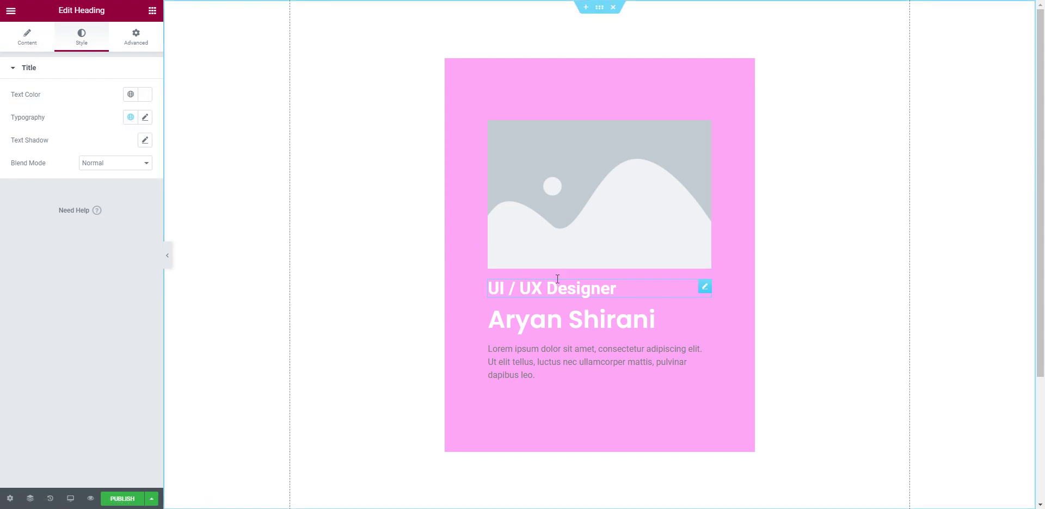
{"action": "left_click", "coordinate": [145, 119]}
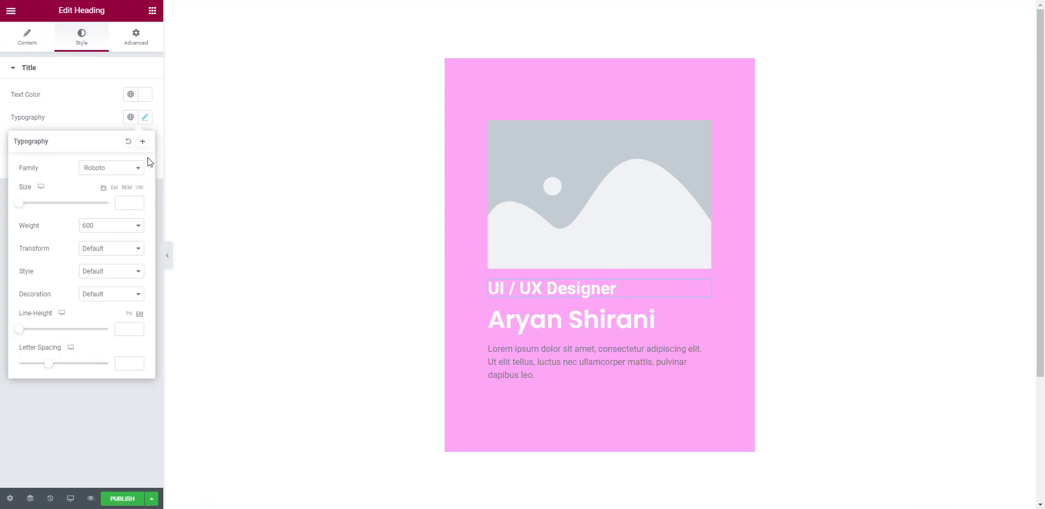
{"action": "left_click", "coordinate": [103, 227]}
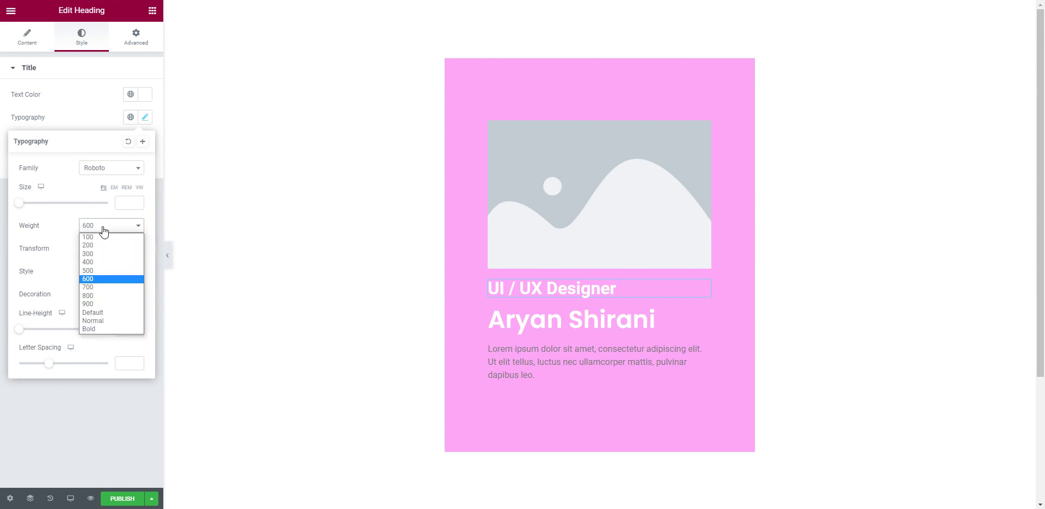
{"action": "left_click", "coordinate": [113, 257]}
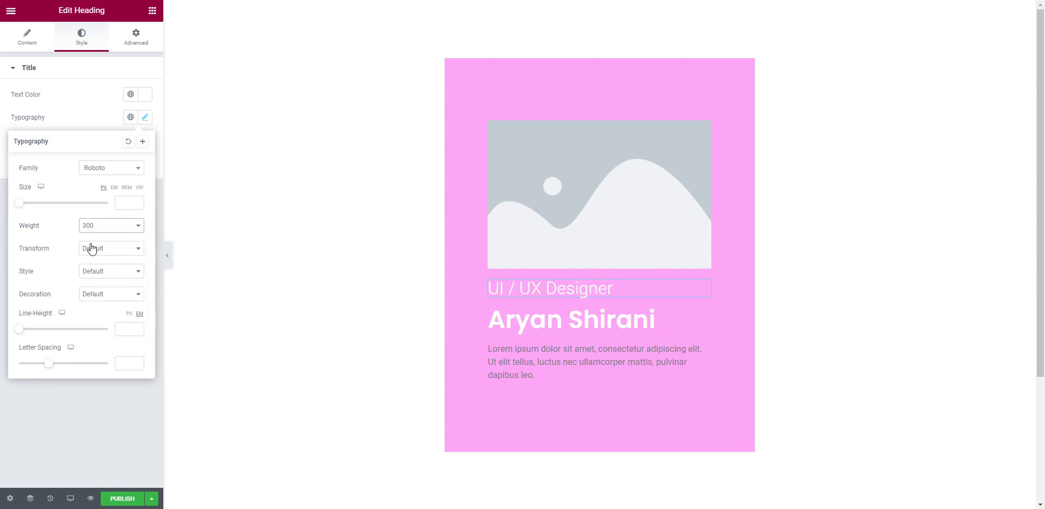
{"action": "left_click", "coordinate": [96, 252]}
{"action": "left_click", "coordinate": [113, 266]}
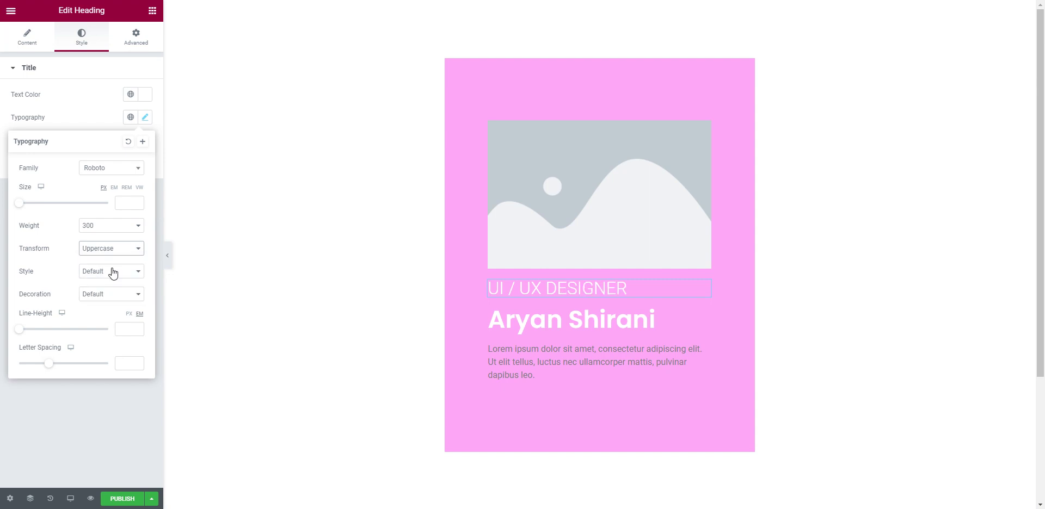
{"action": "left_click", "coordinate": [126, 188]}
{"action": "left_click_drag", "start_coordinate": [23, 208], "coordinate": [35, 209]}
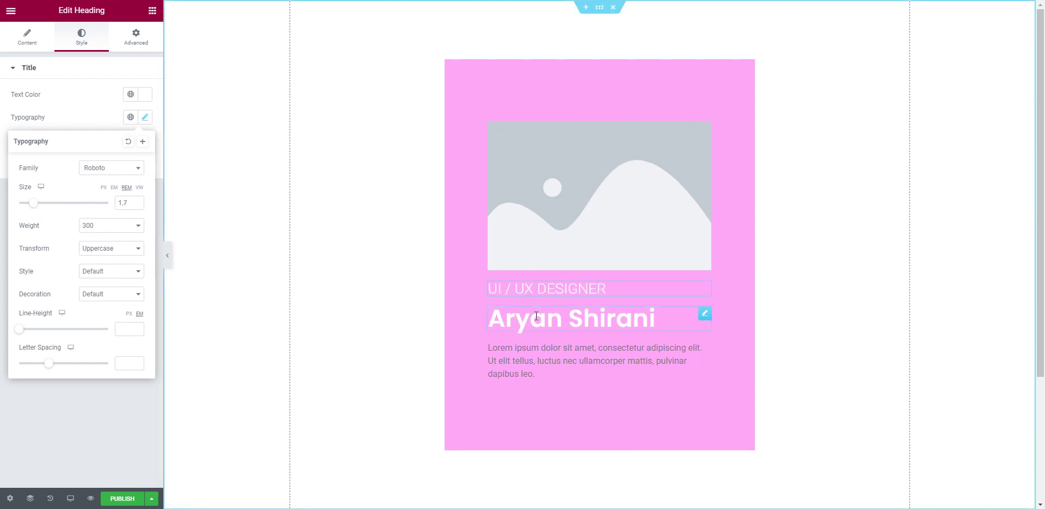
Step: Select the Lorem ipsum paragraph widget for editing
{"action": "left_click", "coordinate": [609, 318]}
{"action": "left_click", "coordinate": [608, 291]}
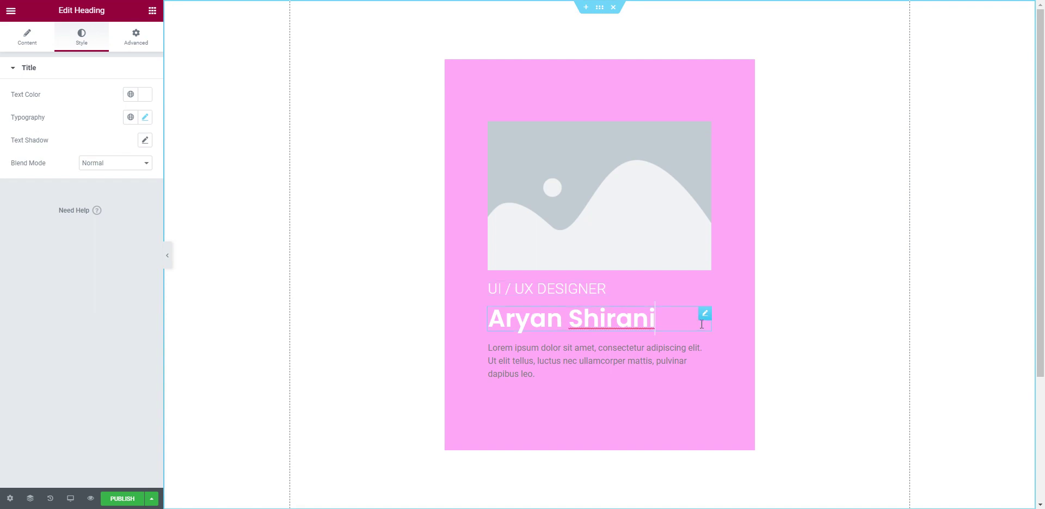
{"action": "left_click", "coordinate": [705, 349]}
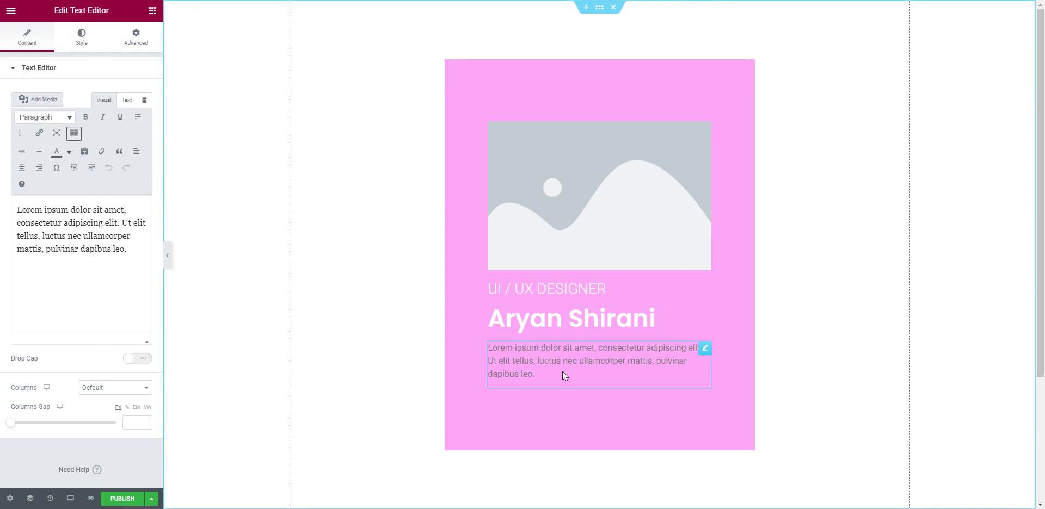
Step: Set the Lorem ipsum paragraph's text colour to #FFFFFF
{"action": "left_click", "coordinate": [84, 44]}
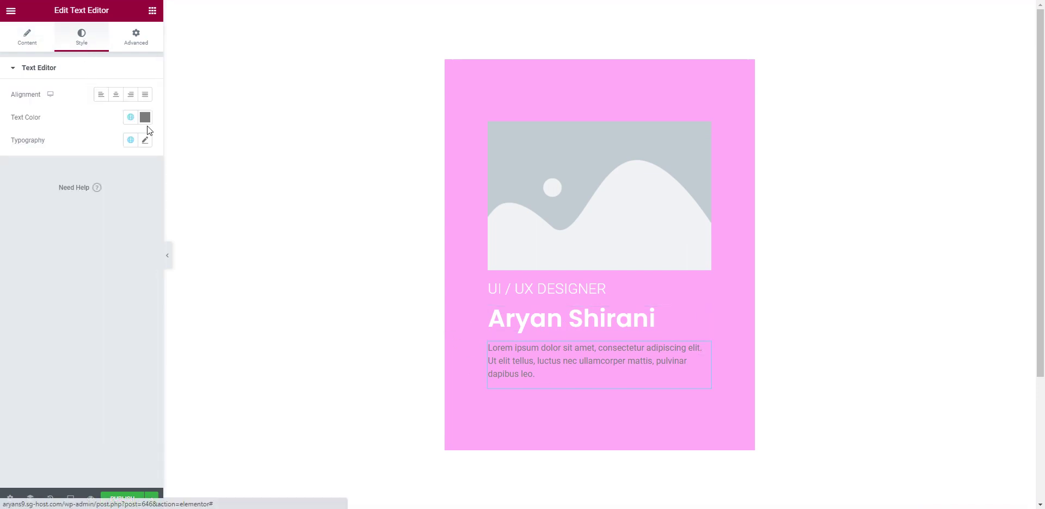
{"action": "left_click", "coordinate": [145, 117]}
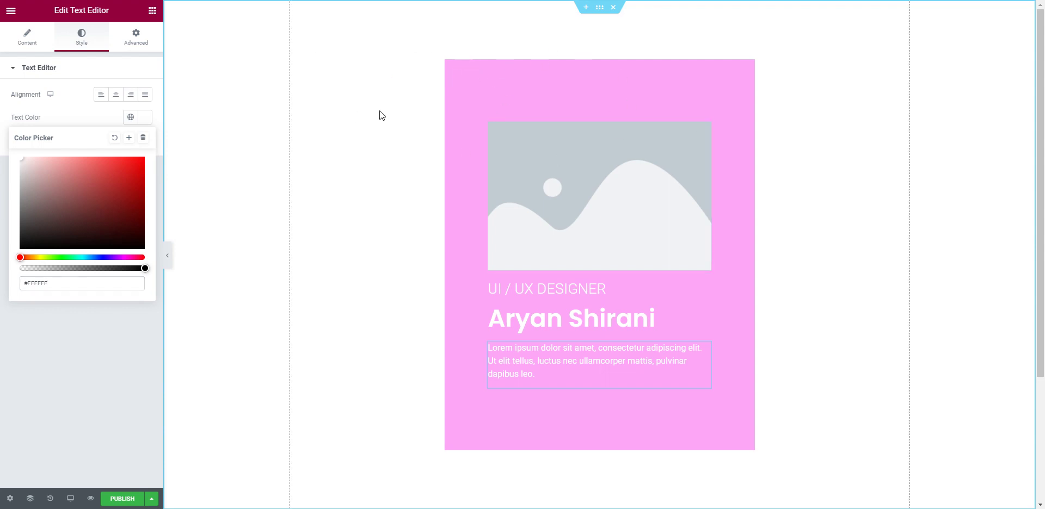
{"action": "scroll", "coordinate": [346, 70], "scroll_direction": "down", "scroll_amount": 3}
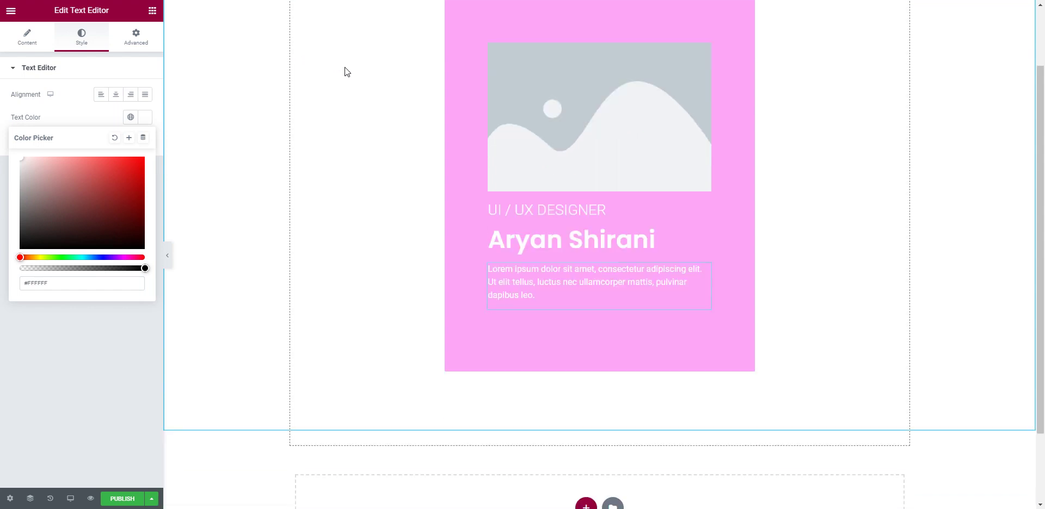
{"action": "scroll", "coordinate": [451, 186], "scroll_direction": "up", "scroll_amount": 3}
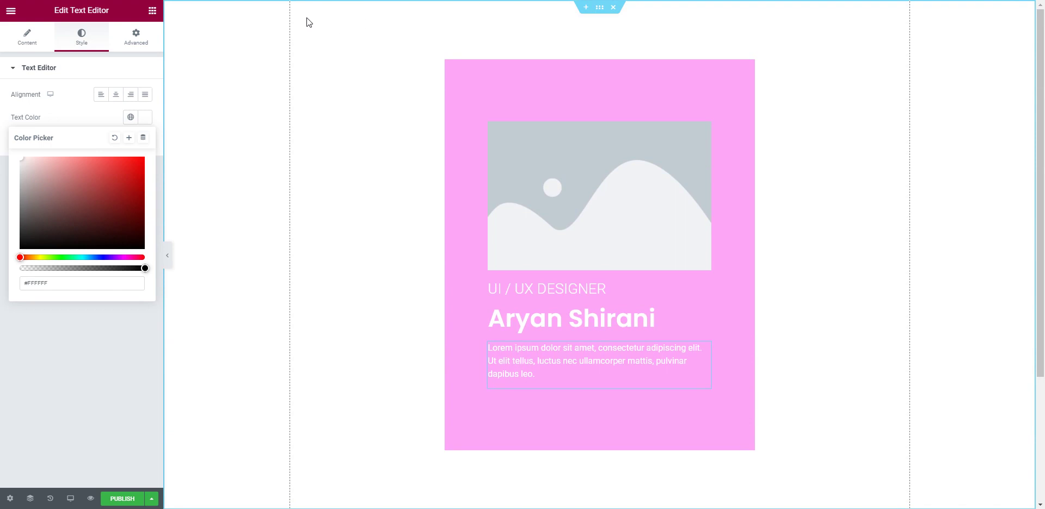
Step: Change the card column's background colour from pink to purple #AA58CE
{"action": "right_click", "coordinate": [872, 82]}
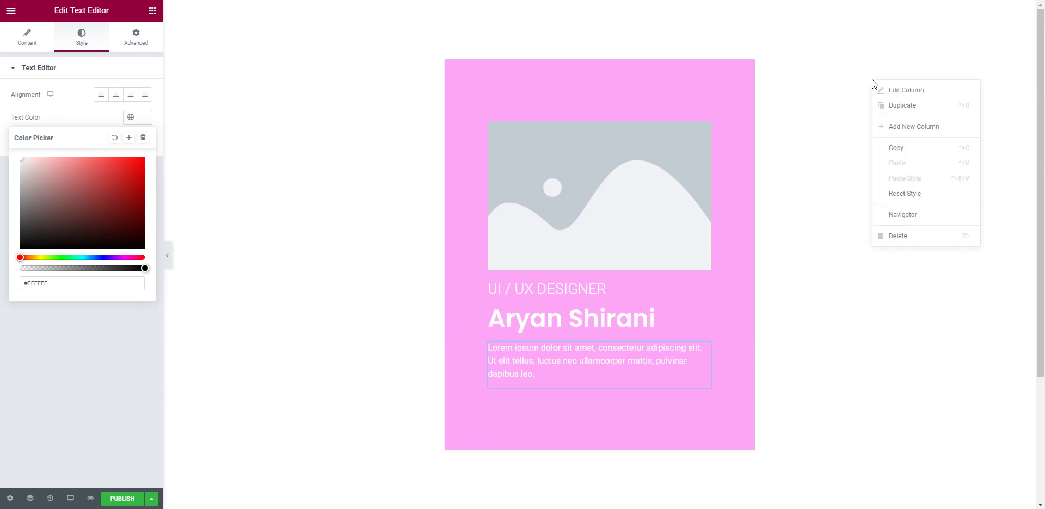
{"action": "left_click", "coordinate": [924, 216]}
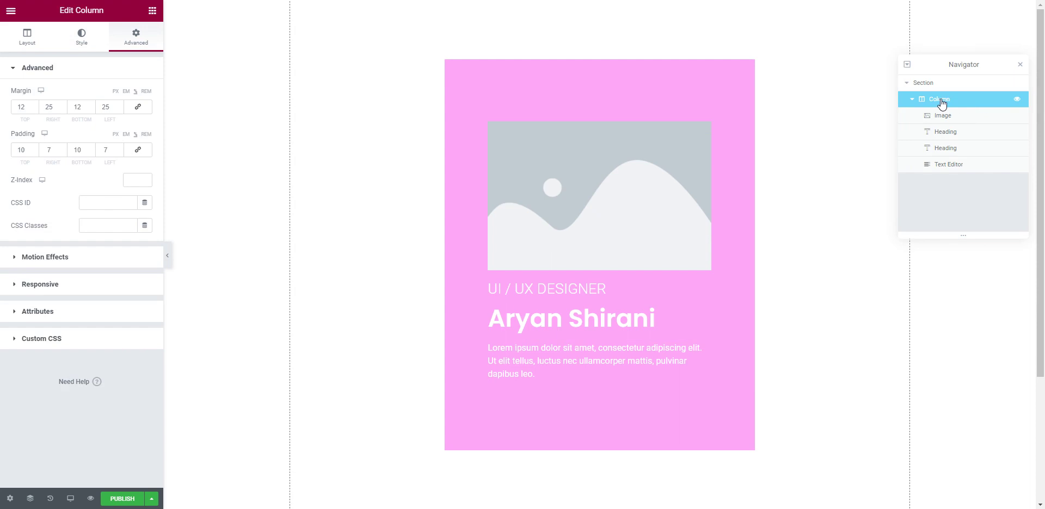
{"action": "left_click", "coordinate": [75, 41]}
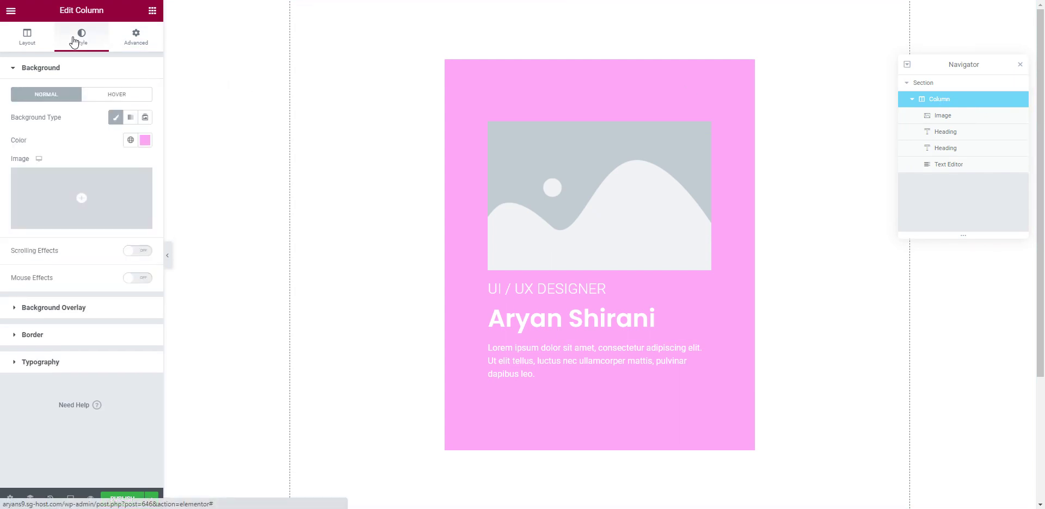
{"action": "left_click", "coordinate": [144, 140]}
{"action": "left_click_drag", "start_coordinate": [72, 187], "coordinate": [91, 197]}
{"action": "left_click_drag", "start_coordinate": [125, 281], "coordinate": [118, 285]}
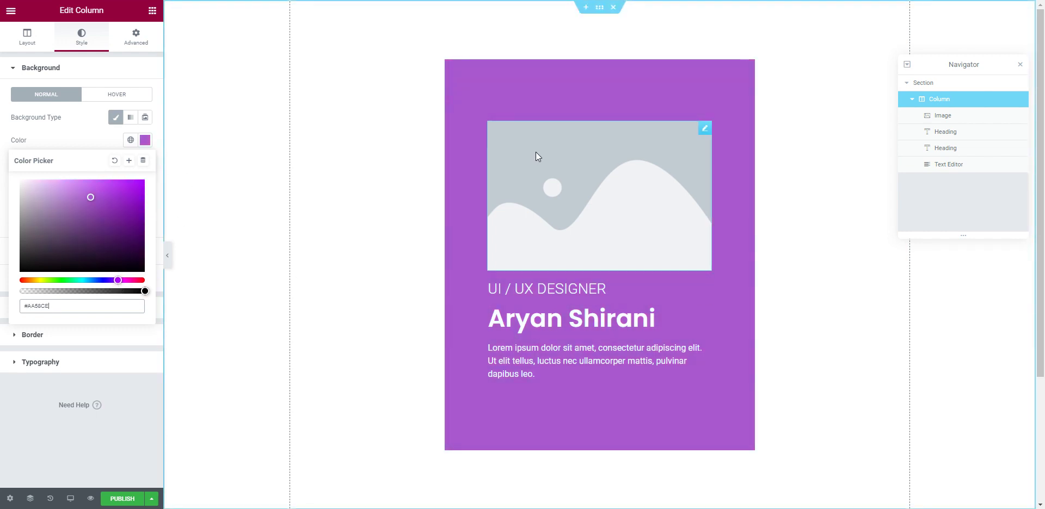
{"action": "left_click", "coordinate": [549, 188]}
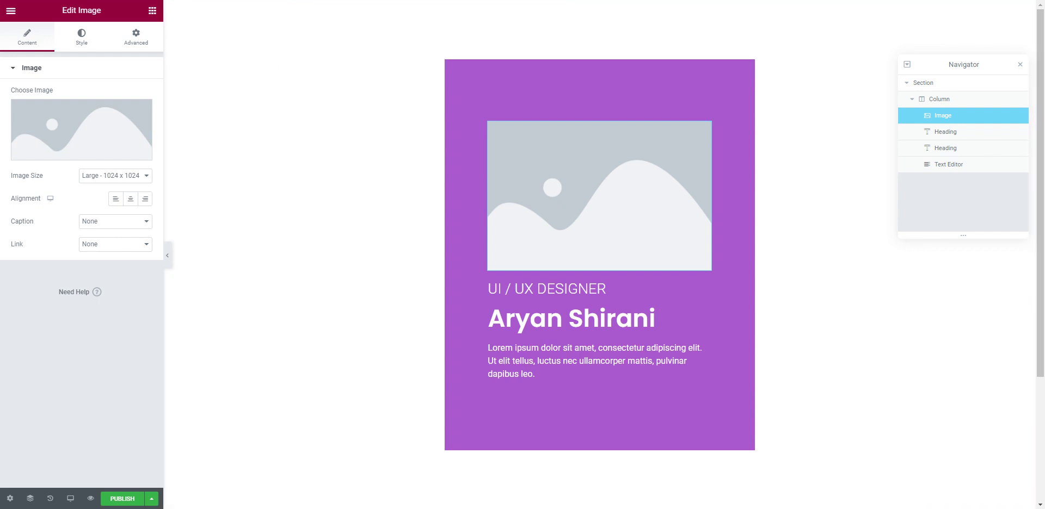
{"action": "key", "text": "ctrl+t"}
Step: Search Google for 'uifaces' and open the UI Faces website
{"action": "left_click", "coordinate": [440, 165]}
{"action": "type", "text": "uifaces"}
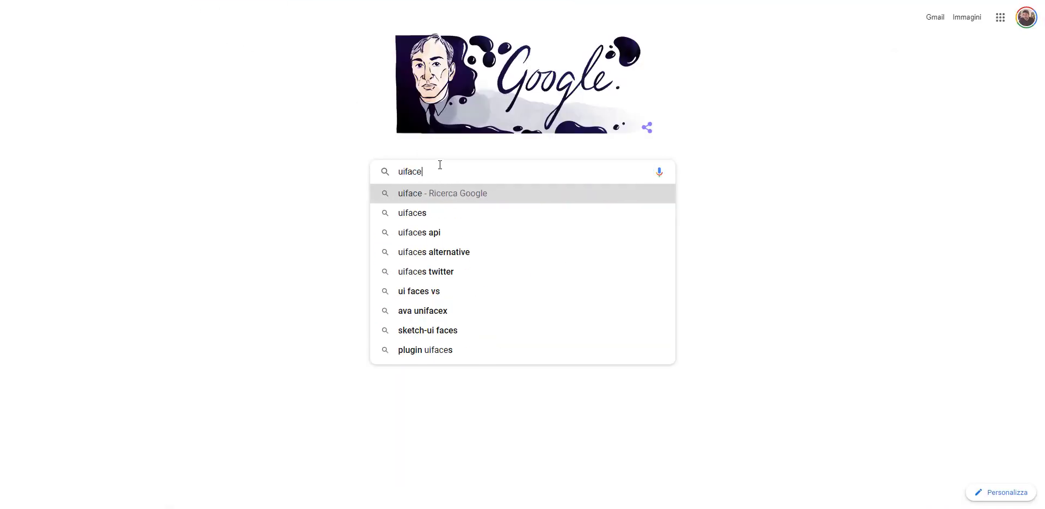
{"action": "key", "text": "Return"}
{"action": "left_click", "coordinate": [178, 118]}
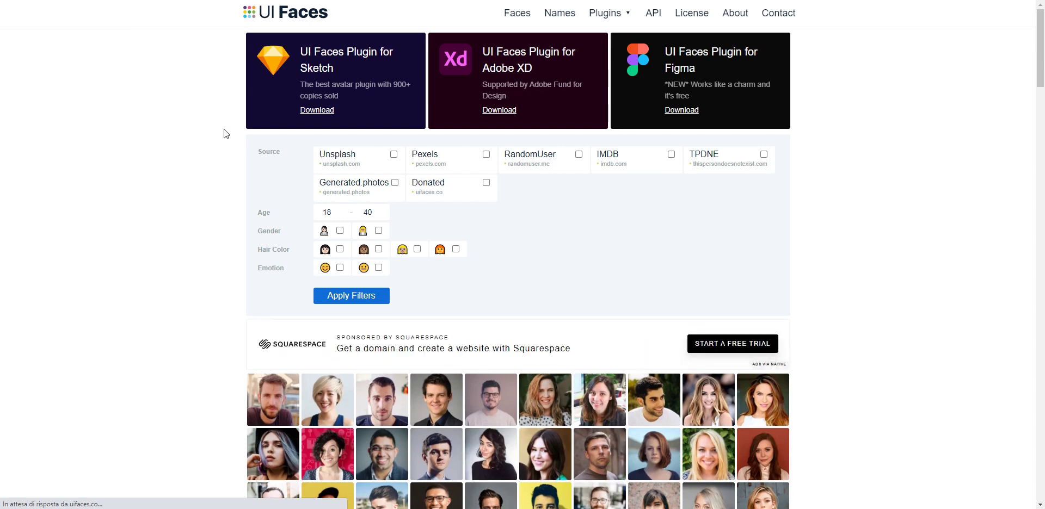
{"action": "scroll", "coordinate": [221, 168], "scroll_direction": "down", "scroll_amount": 3}
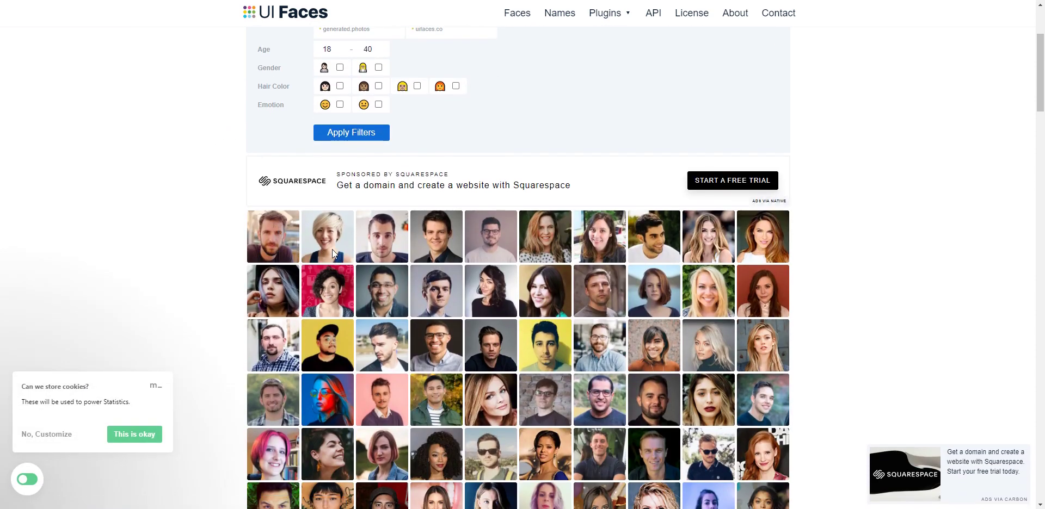
{"action": "scroll", "coordinate": [335, 250], "scroll_direction": "down", "scroll_amount": 3}
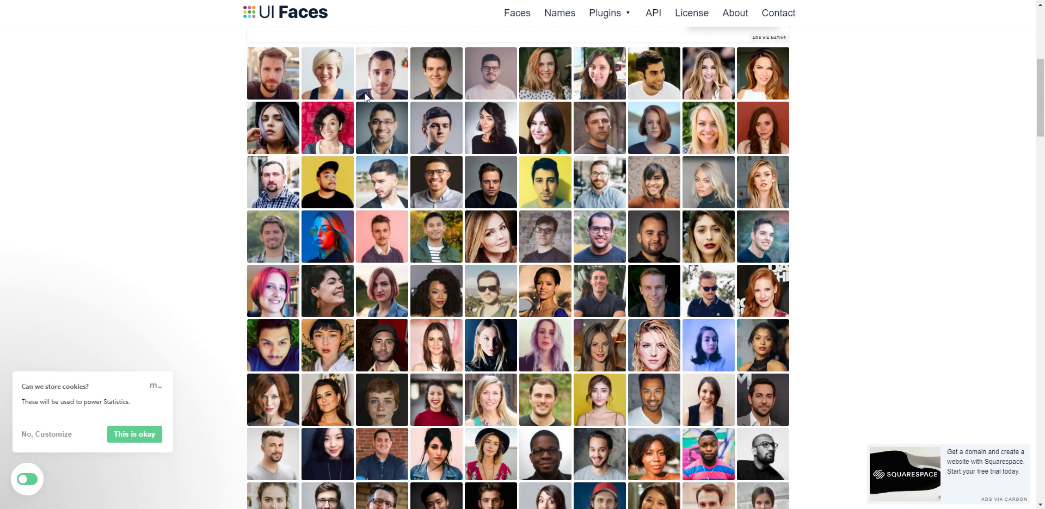
{"action": "scroll", "coordinate": [343, 169], "scroll_direction": "up", "scroll_amount": 2}
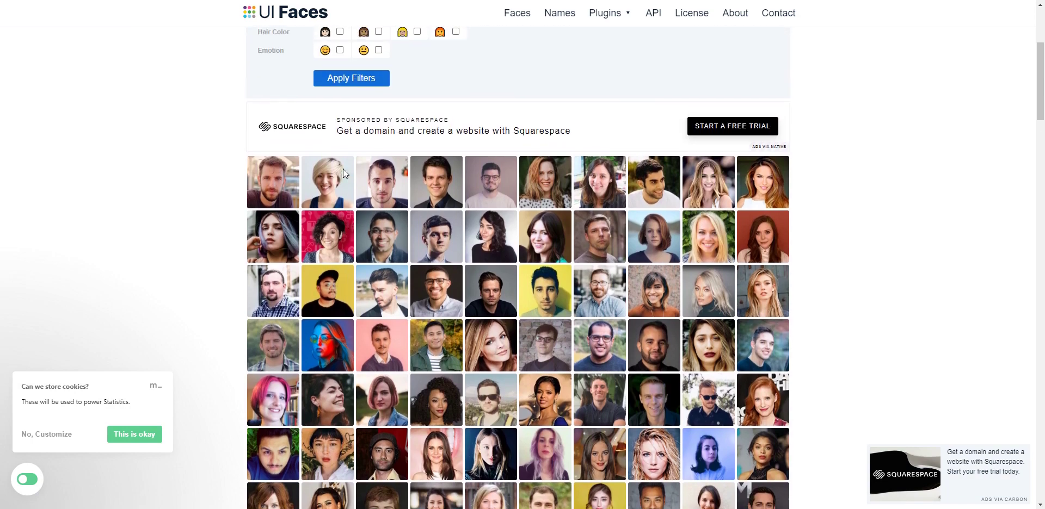
{"action": "scroll", "coordinate": [343, 169], "scroll_direction": "down", "scroll_amount": 2}
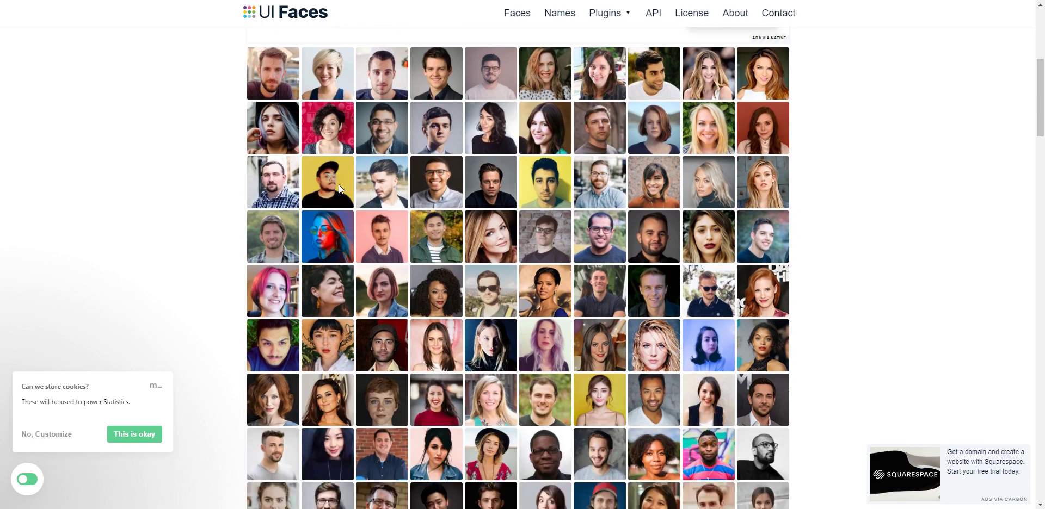
{"action": "scroll", "coordinate": [338, 185], "scroll_direction": "down", "scroll_amount": 1}
Step: Save the yellow-background face photo as 1H_7AxP0.jpg and return to the Elementor tab
{"action": "right_click", "coordinate": [324, 133]}
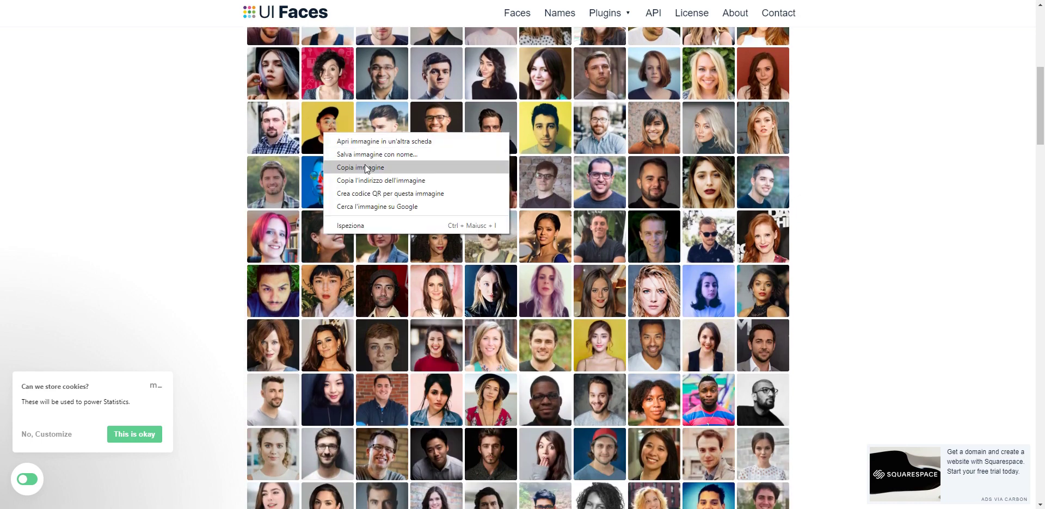
{"action": "left_click", "coordinate": [369, 156]}
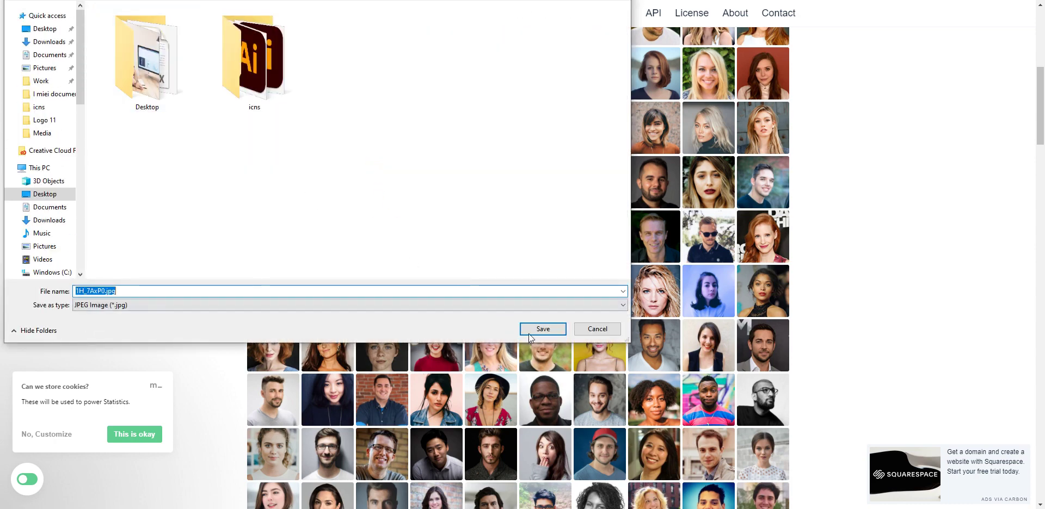
{"action": "left_click", "coordinate": [533, 329]}
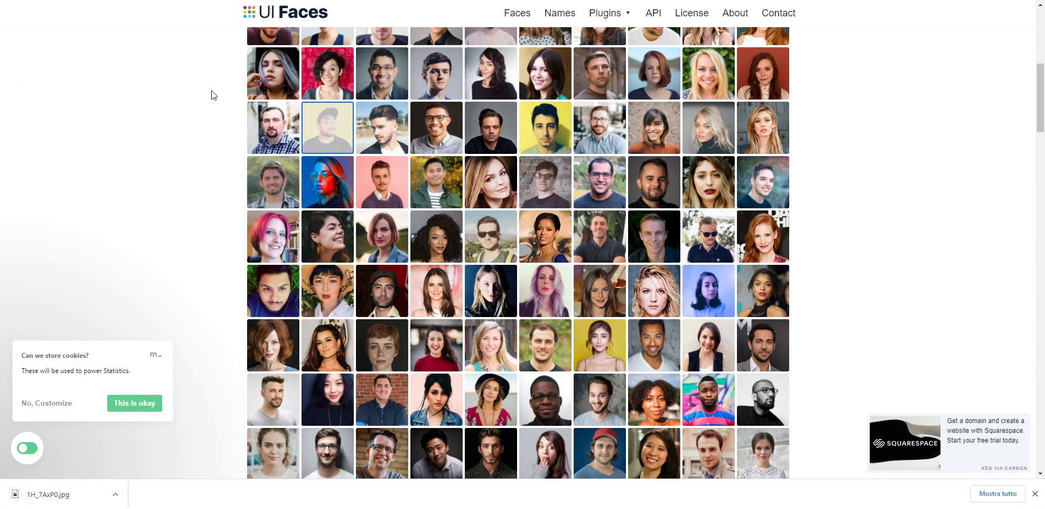
{"action": "key", "text": "ctrl+Tab"}
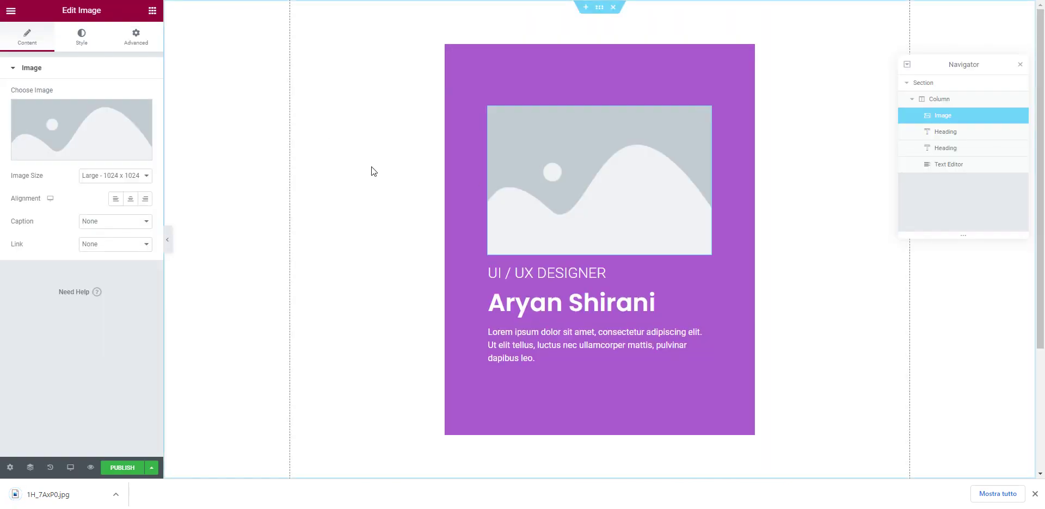
Step: Upload the downloaded face photo and insert it into the image widget without a caption
{"action": "left_click", "coordinate": [101, 134]}
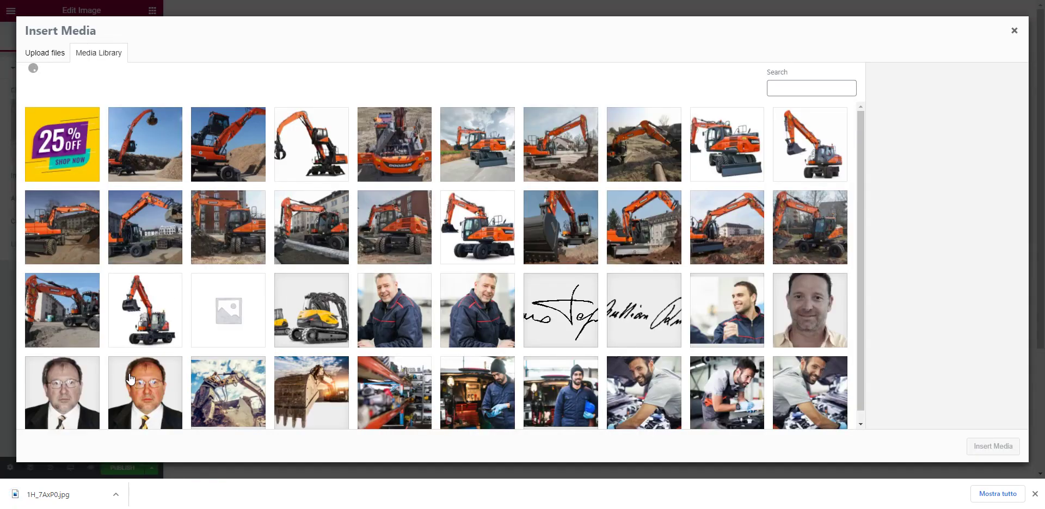
{"action": "left_click_drag", "start_coordinate": [101, 493], "coordinate": [206, 254]}
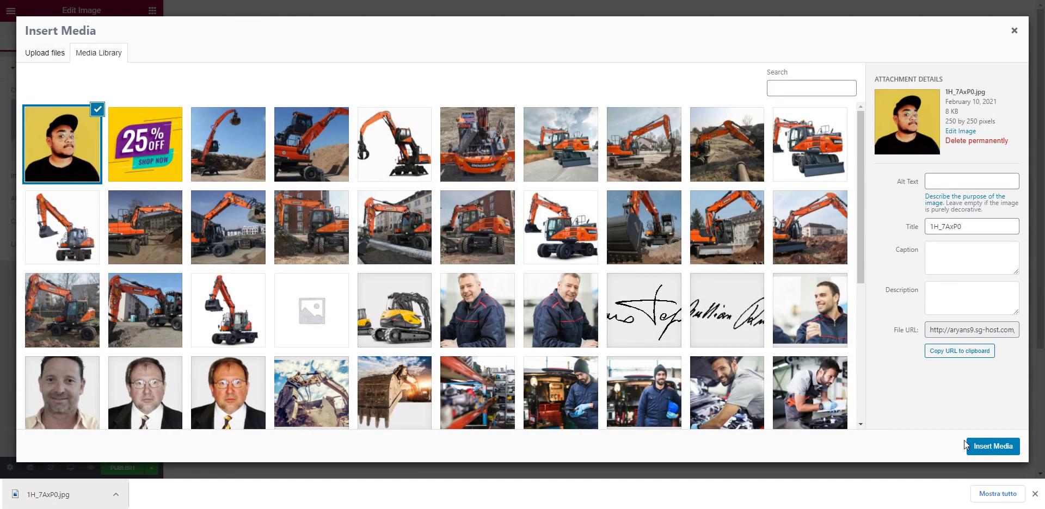
{"action": "left_click", "coordinate": [986, 448]}
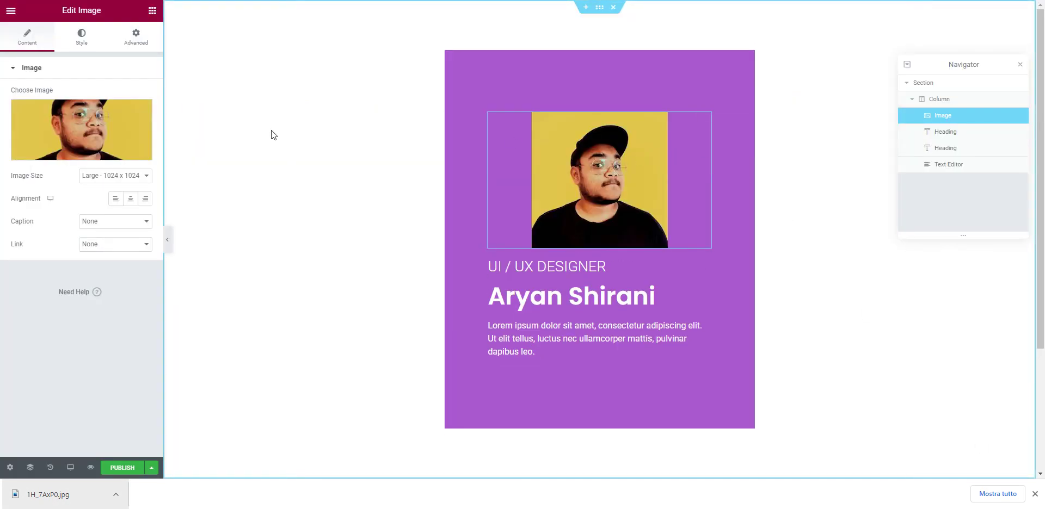
{"action": "left_click", "coordinate": [112, 222]}
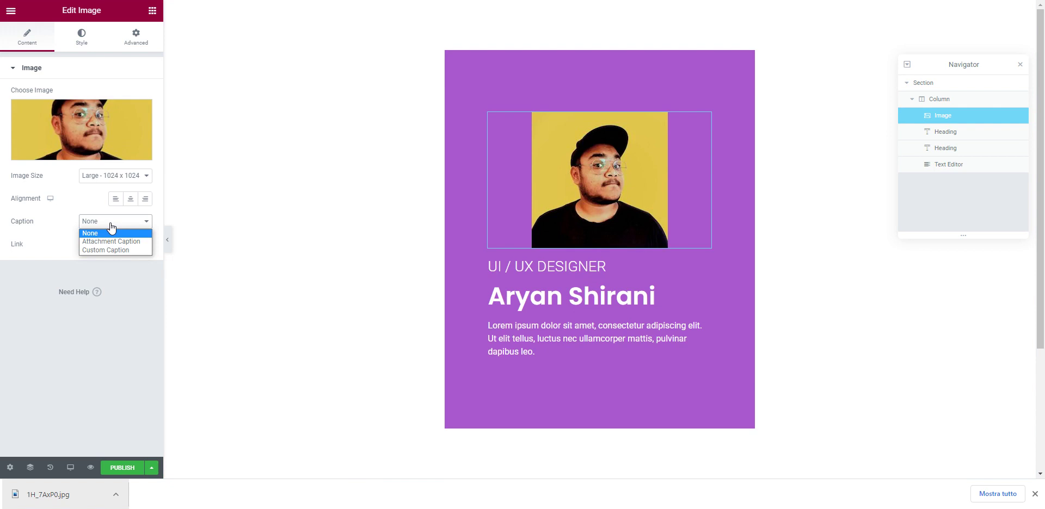
{"action": "left_click", "coordinate": [110, 223]}
Step: Set the image size to Thumbnail - 150 x 150 and align it left
{"action": "left_click", "coordinate": [98, 181]}
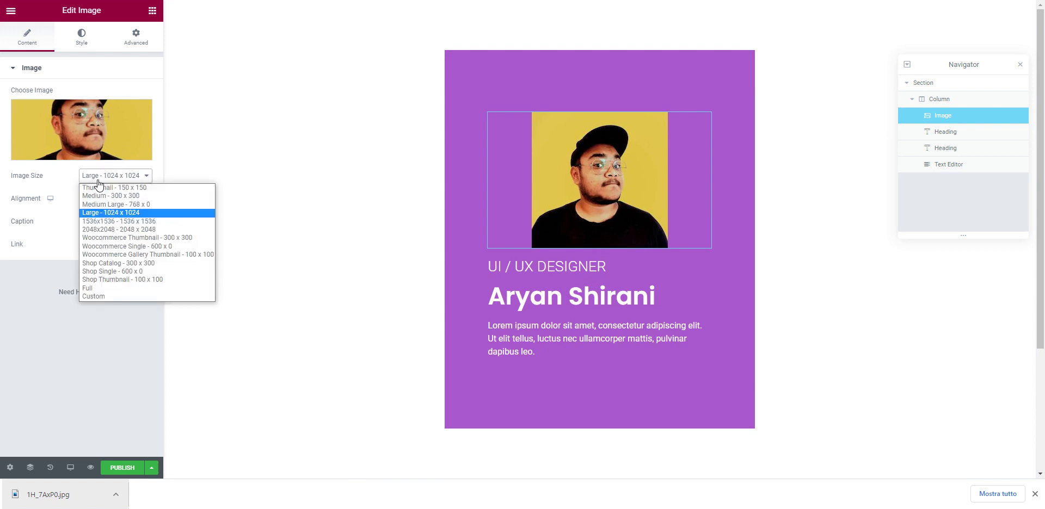
{"action": "left_click", "coordinate": [138, 188]}
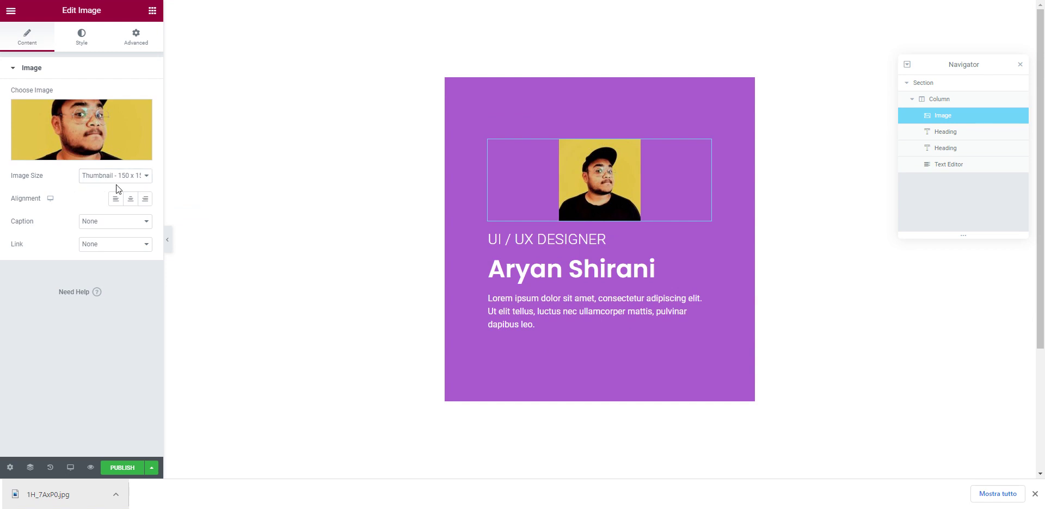
{"action": "left_click", "coordinate": [129, 201]}
{"action": "left_click", "coordinate": [118, 201]}
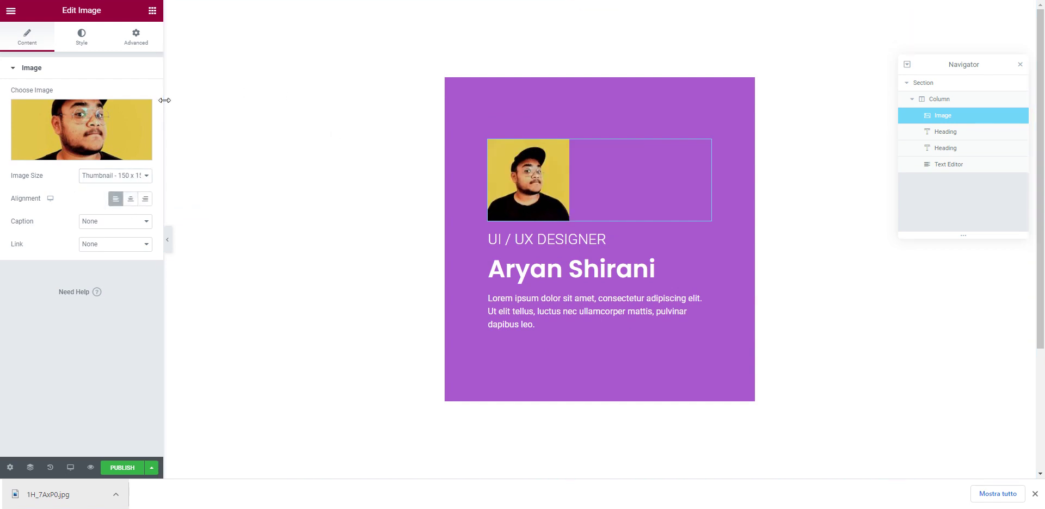
{"action": "left_click", "coordinate": [81, 38]}
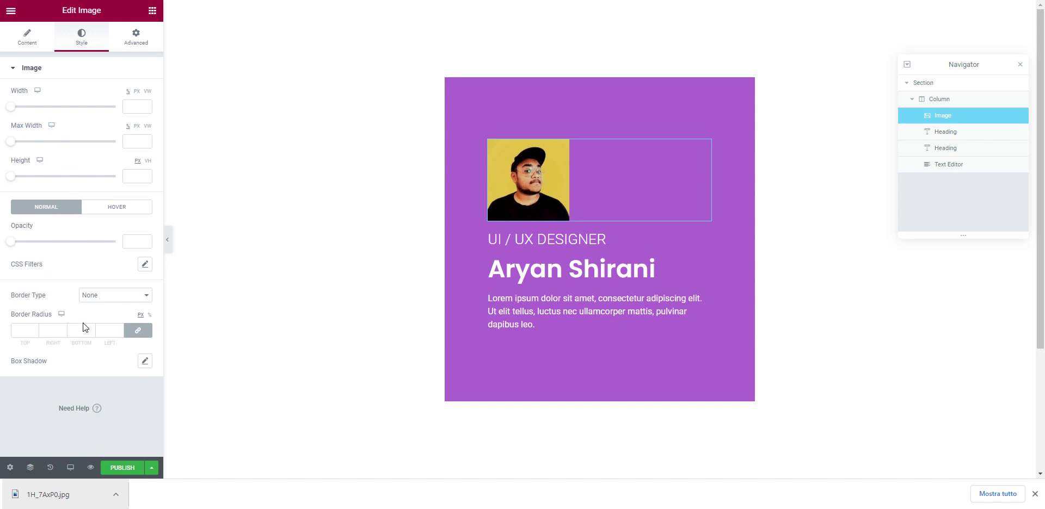
Step: Set the photo's border radius to 100 on all four corners
{"action": "left_click", "coordinate": [26, 332]}
{"action": "left_click", "coordinate": [150, 316]}
{"action": "left_click", "coordinate": [25, 331]}
{"action": "type", "text": "100"}
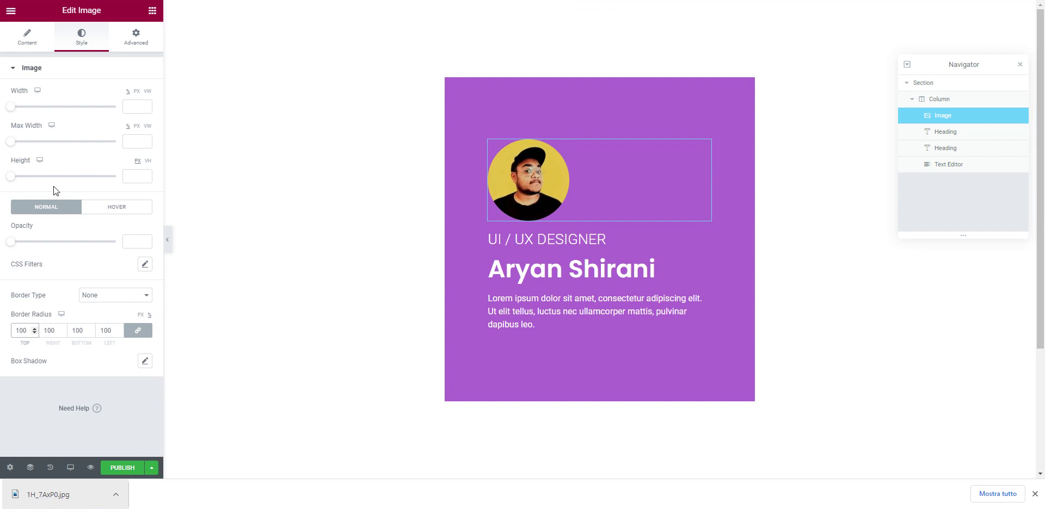
{"action": "left_click", "coordinate": [145, 364]}
Step: Add a fully opaque dark purple box shadow: horizontal 11, vertical 16, blur 29, spread -9
{"action": "scroll", "coordinate": [116, 228], "scroll_direction": "down", "scroll_amount": 1}
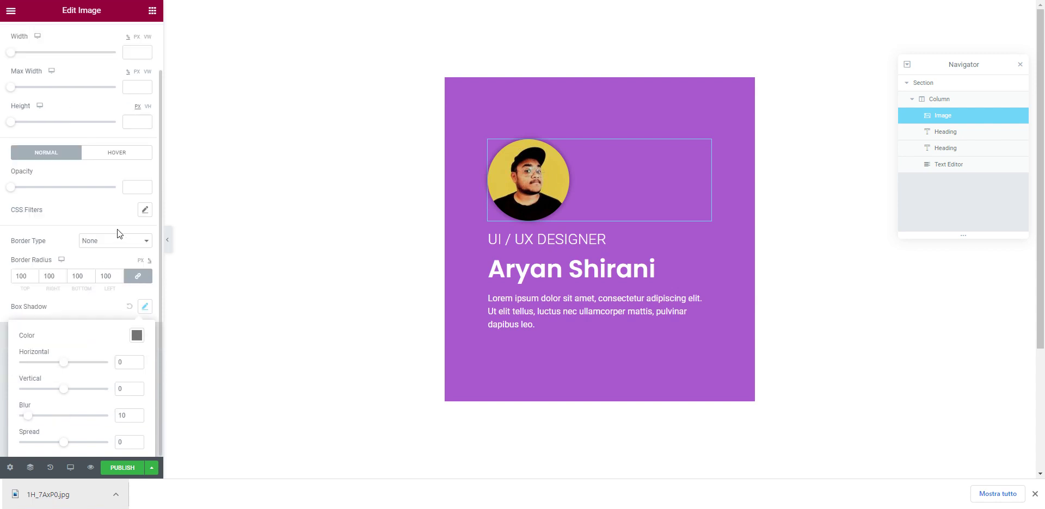
{"action": "left_click_drag", "start_coordinate": [64, 393], "coordinate": [65, 445]}
{"action": "mouse_move", "coordinate": [69, 390]}
{"action": "left_mouse_down"}
{"action": "mouse_move", "coordinate": [52, 366]}
{"action": "mouse_move", "coordinate": [69, 368]}
{"action": "mouse_move", "coordinate": [68, 396]}
{"action": "left_mouse_up"}
{"action": "left_click", "coordinate": [137, 334]}
{"action": "left_click_drag", "start_coordinate": [143, 293], "coordinate": [207, 294]}
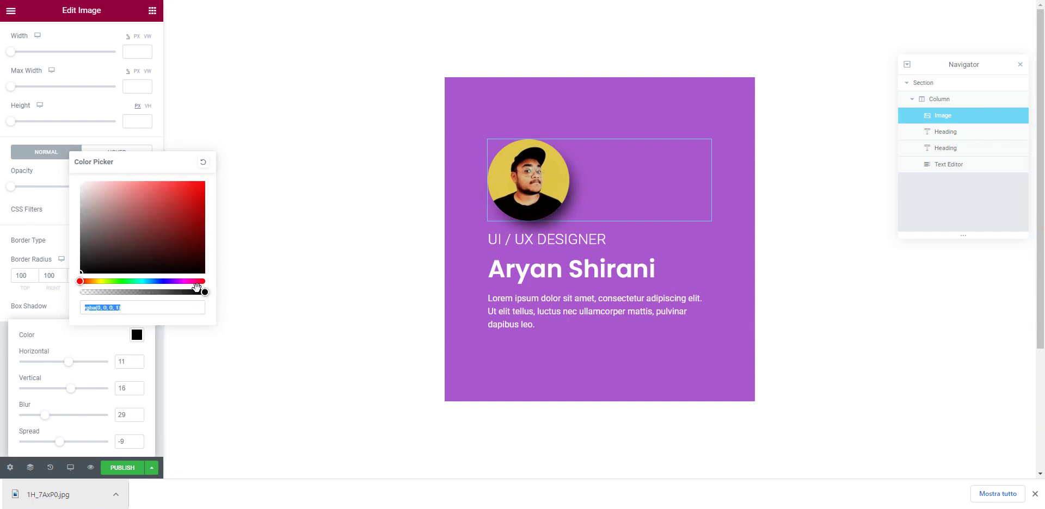
{"action": "mouse_move", "coordinate": [174, 244]}
{"action": "left_mouse_down"}
{"action": "mouse_move", "coordinate": [162, 223]}
{"action": "mouse_move", "coordinate": [167, 230]}
{"action": "left_mouse_up"}
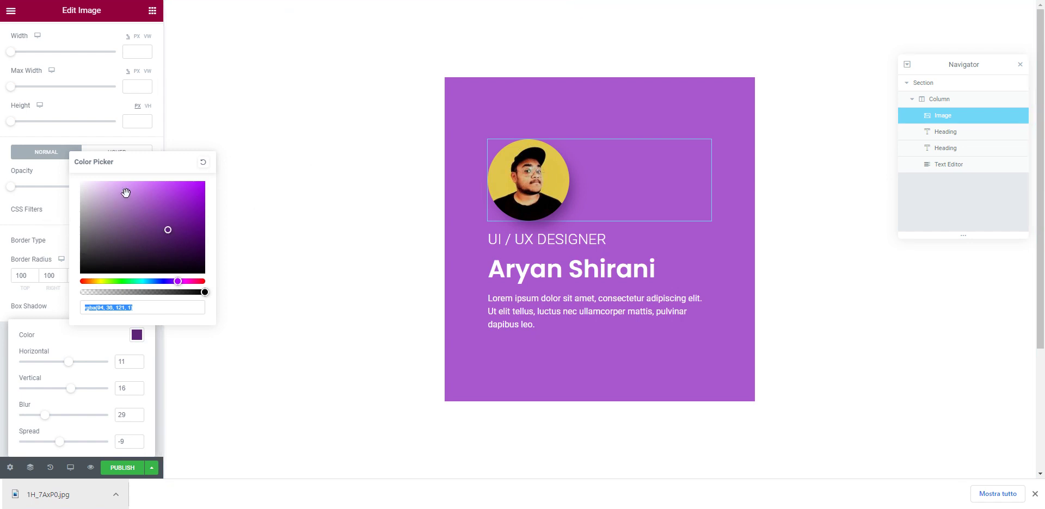
{"action": "left_click", "coordinate": [56, 209]}
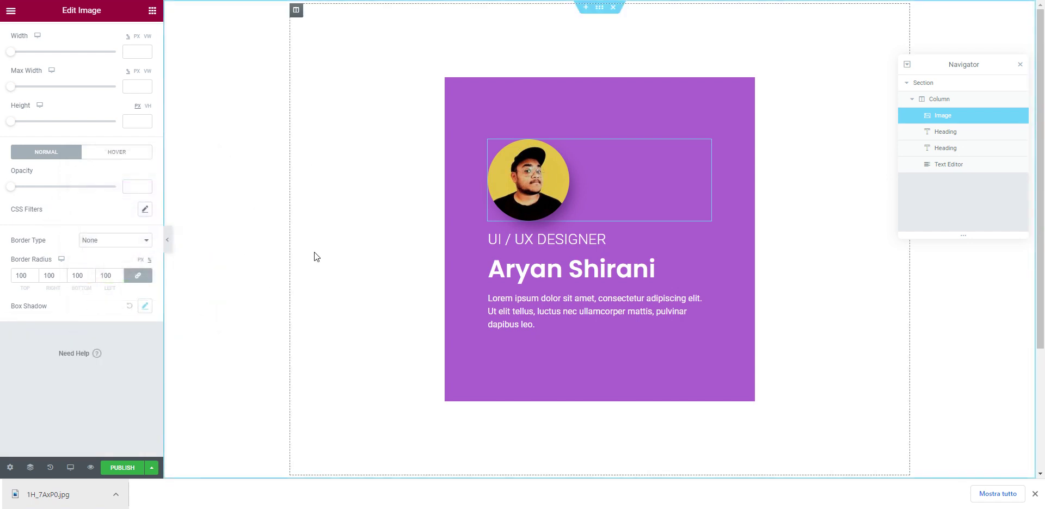
Step: Reselect the circular profile photo after clicking the heading and body text
{"action": "left_click", "coordinate": [642, 240]}
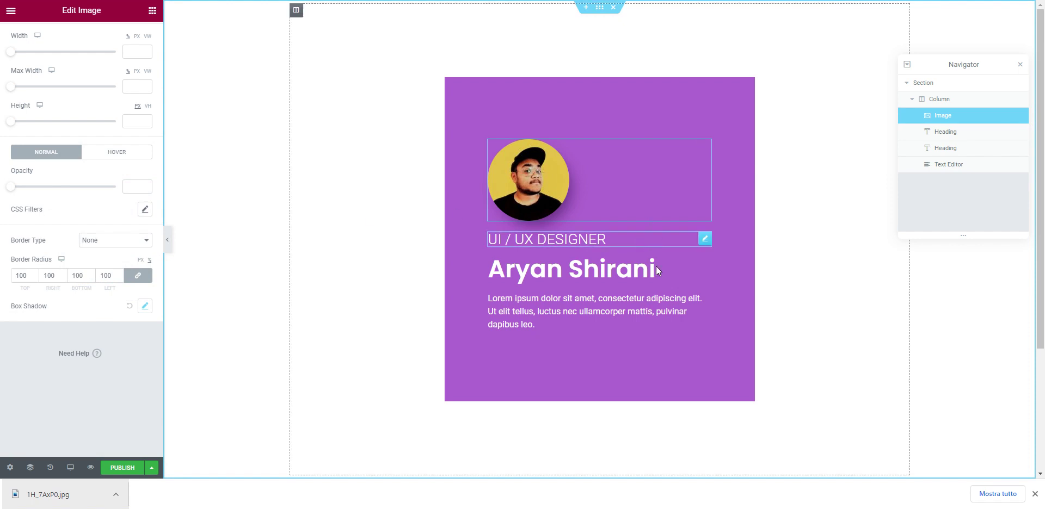
{"action": "left_click", "coordinate": [660, 300]}
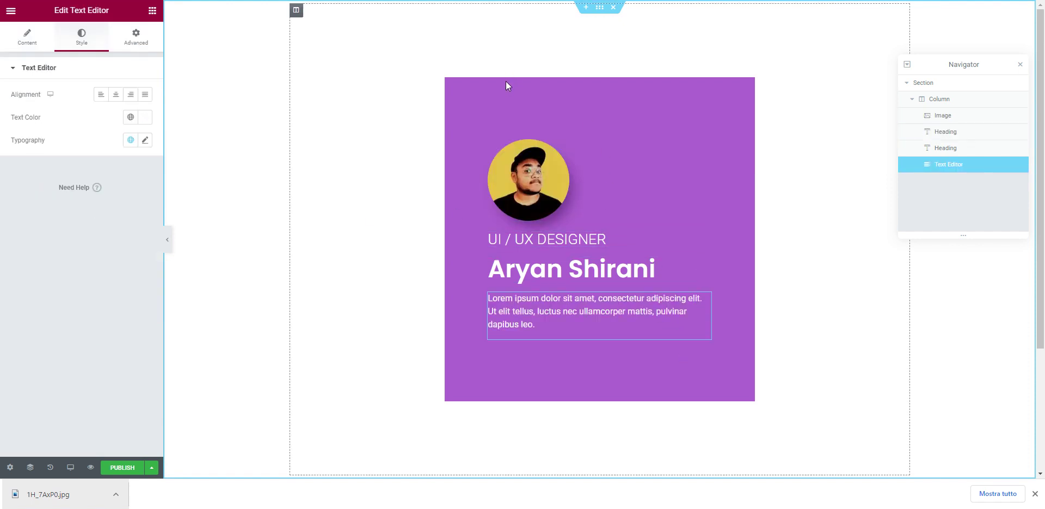
{"action": "left_click", "coordinate": [524, 164]}
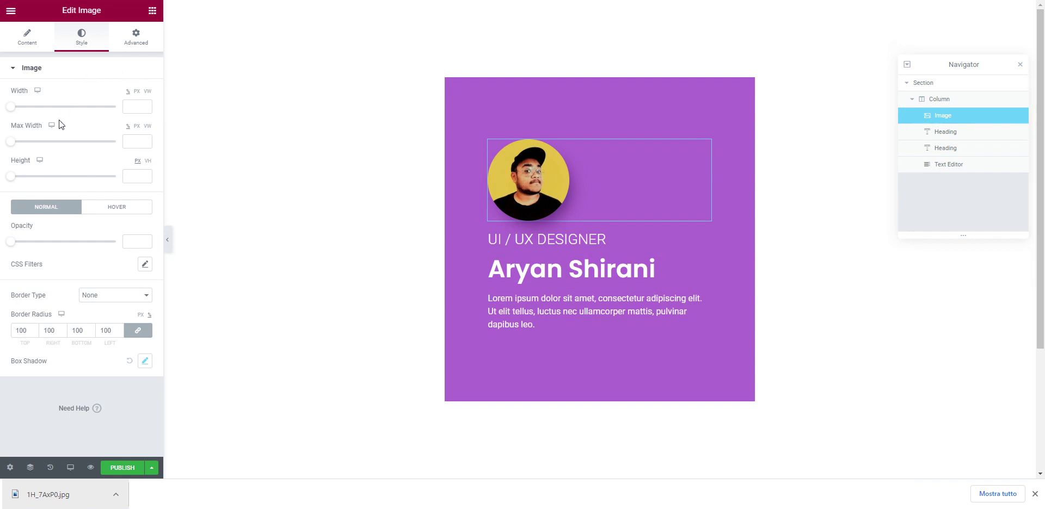
Step: Give the photo a solid #FFFFFF border 7 px wide on all sides
{"action": "left_click", "coordinate": [80, 299]}
{"action": "left_click", "coordinate": [108, 314]}
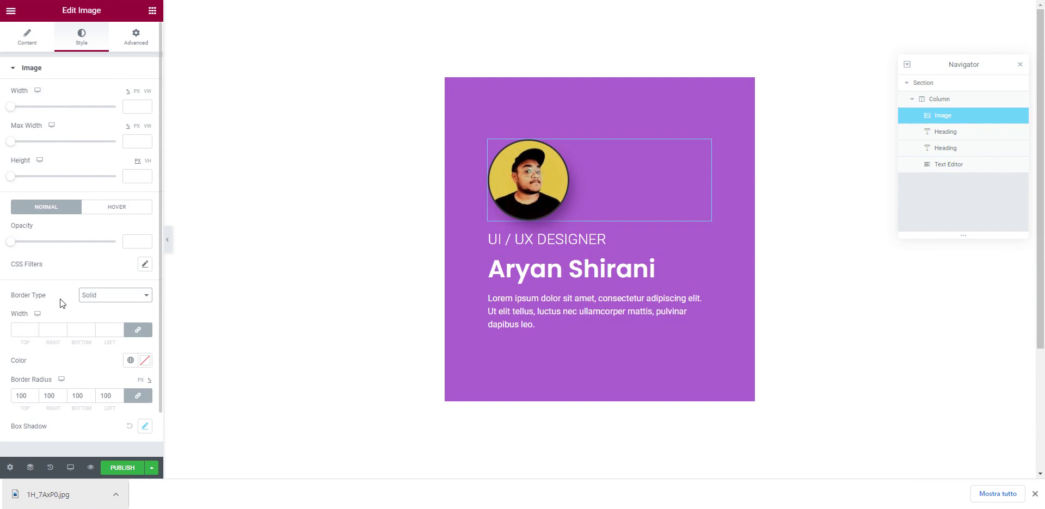
{"action": "left_click", "coordinate": [34, 327]}
{"action": "left_click", "coordinate": [34, 328]}
{"action": "left_click", "coordinate": [34, 328]}
{"action": "left_click", "coordinate": [34, 327]}
{"action": "left_click", "coordinate": [34, 327]}
{"action": "left_click", "coordinate": [34, 327]}
{"action": "left_click", "coordinate": [34, 327]}
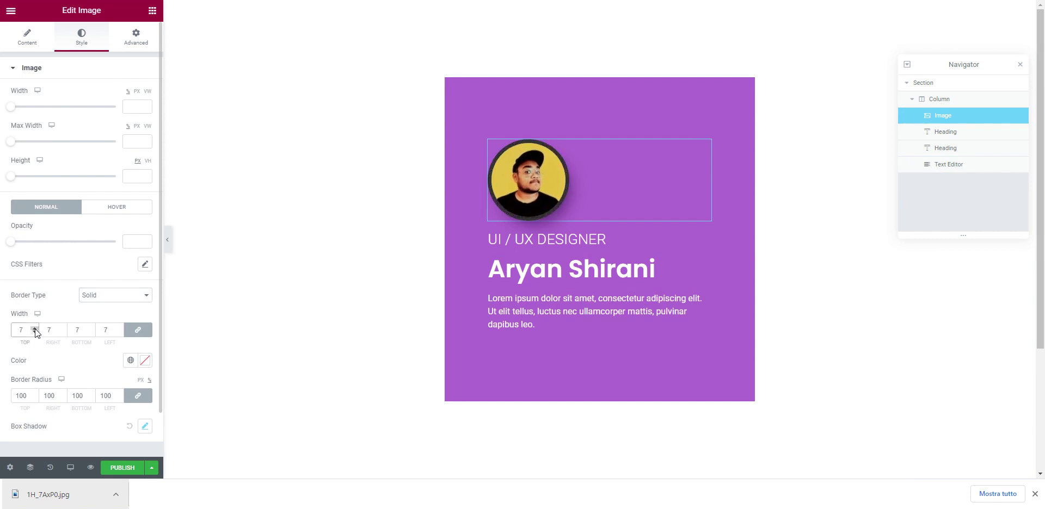
{"action": "left_click", "coordinate": [145, 360]}
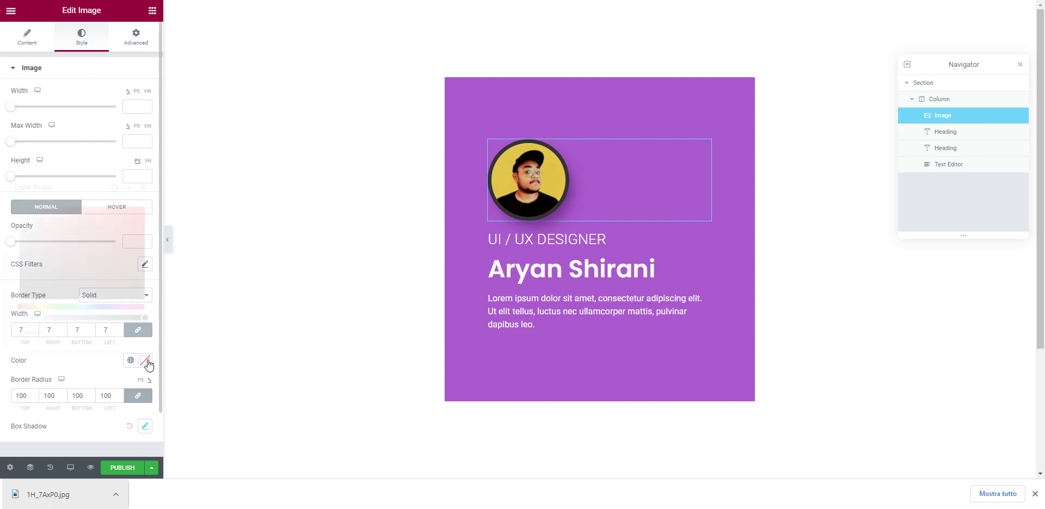
{"action": "left_click_drag", "start_coordinate": [88, 268], "coordinate": [2, 163]}
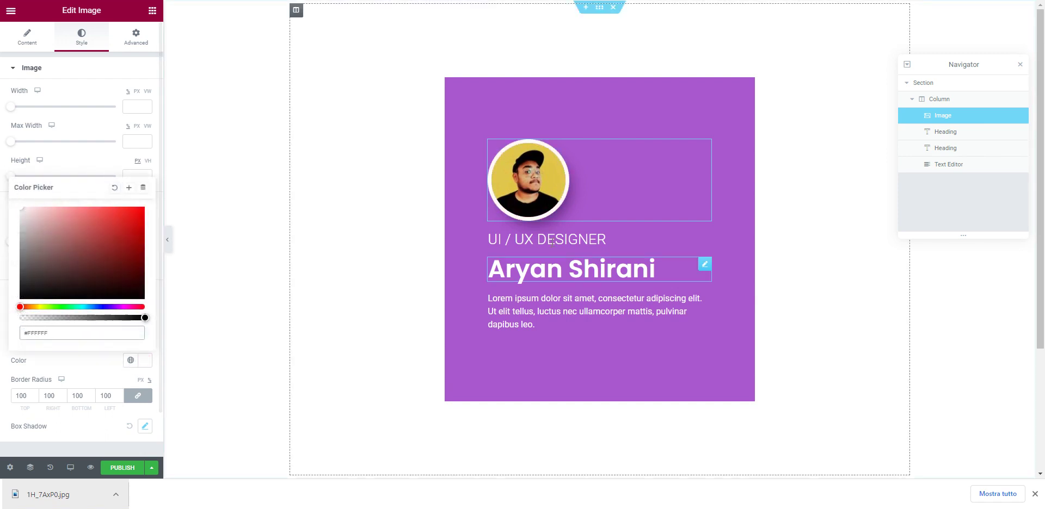
{"action": "left_click", "coordinate": [637, 239]}
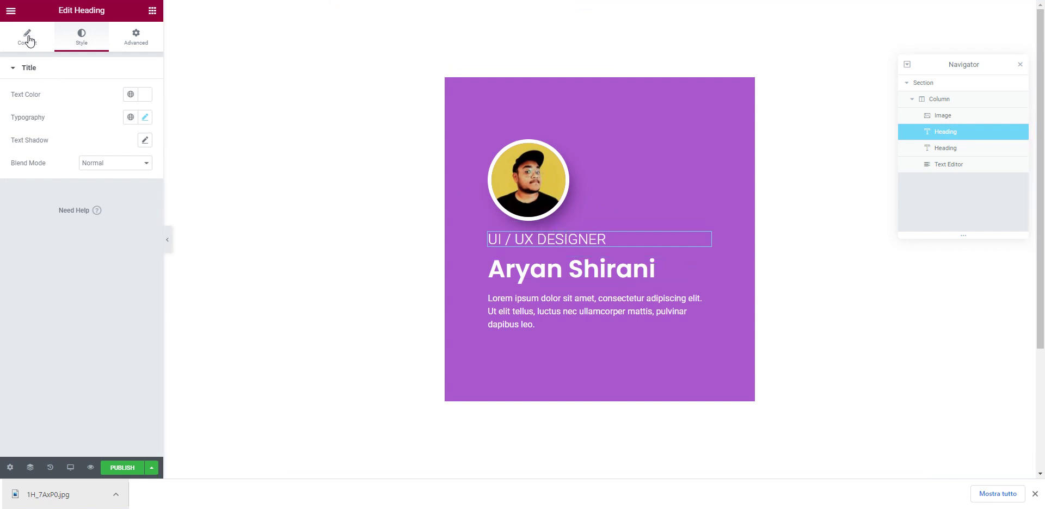
{"action": "left_click", "coordinate": [11, 12]}
Step: Drop a Spacer widget above the UI / UX DESIGNER heading and set its space to 10 px
{"action": "left_click", "coordinate": [12, 12]}
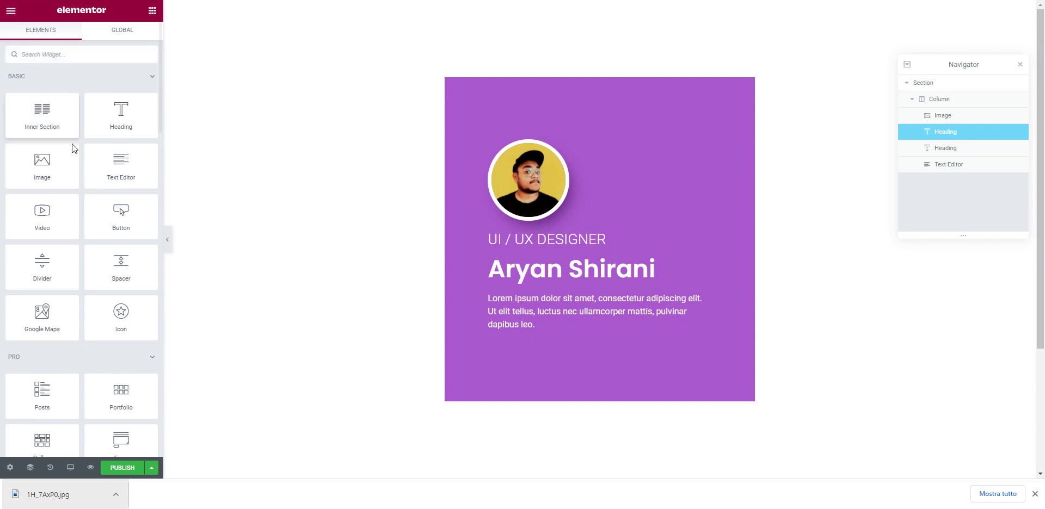
{"action": "left_click_drag", "start_coordinate": [120, 264], "coordinate": [569, 218]}
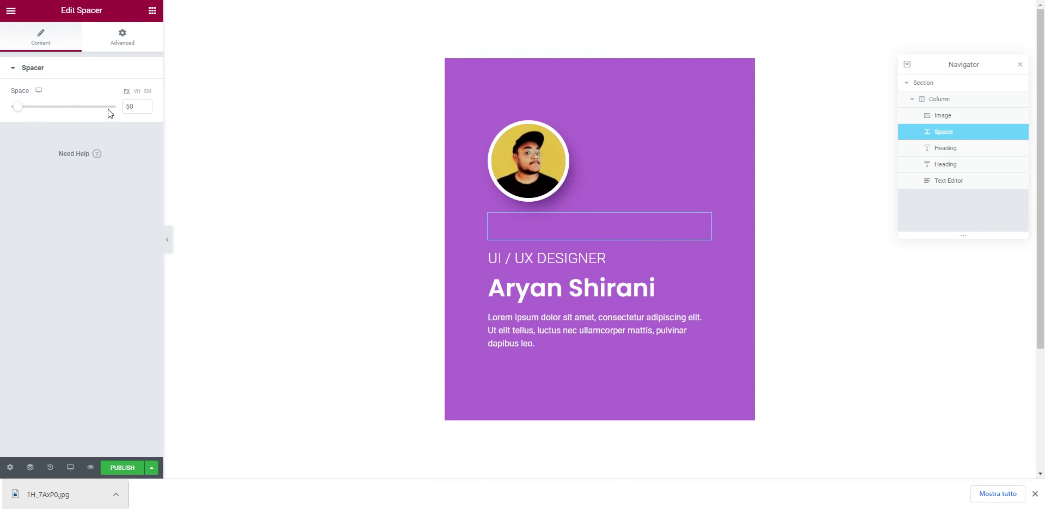
{"action": "double_click", "coordinate": [139, 104]}
{"action": "type", "text": "20"}
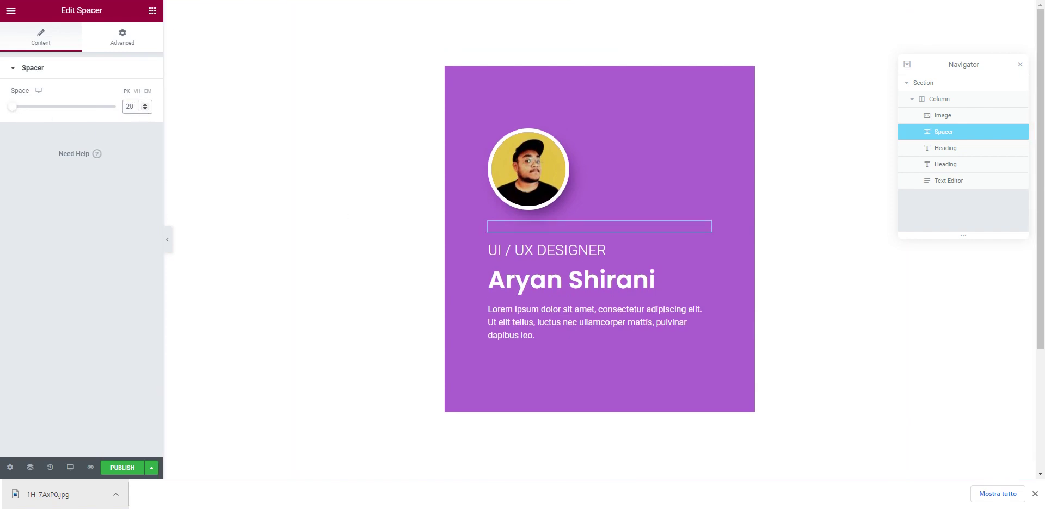
{"action": "type", "text": "10"}
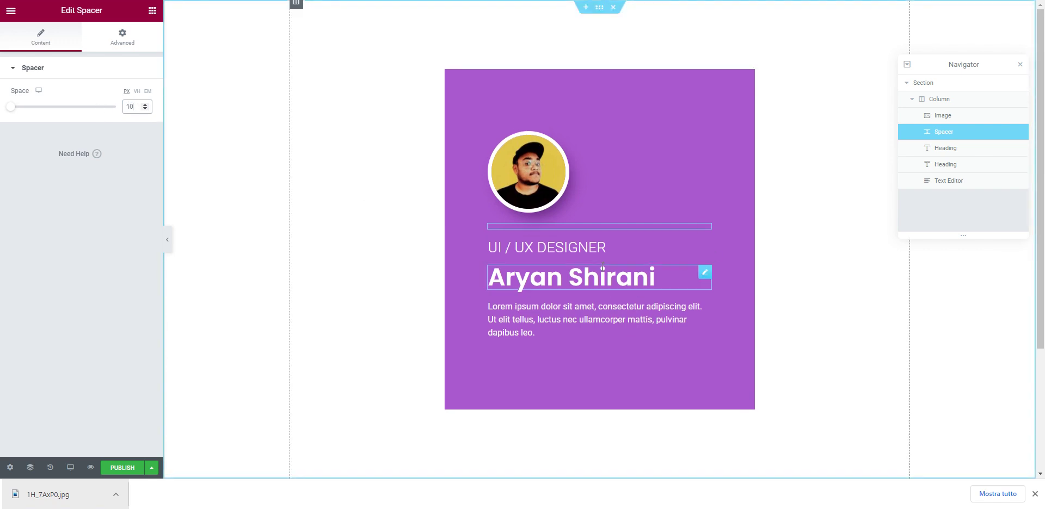
{"action": "left_click", "coordinate": [607, 248]}
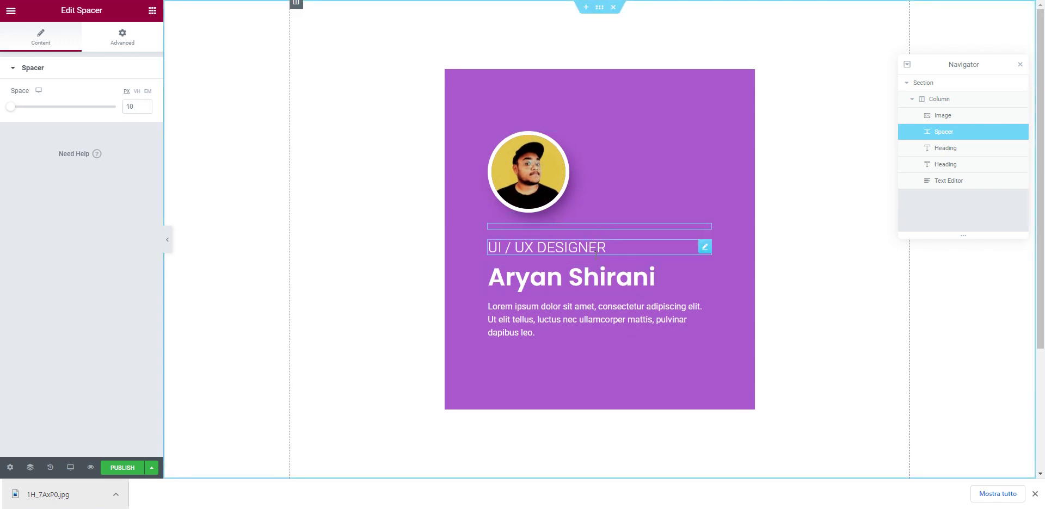
{"action": "left_click", "coordinate": [615, 342]}
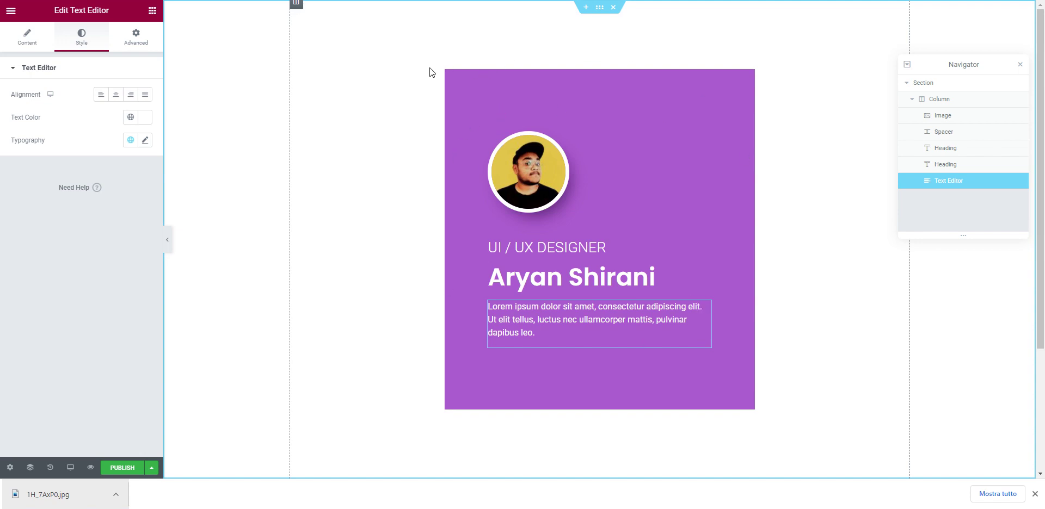
Step: Select the purple card column and set its linked border radius to 9 px
{"action": "left_click", "coordinate": [297, 5]}
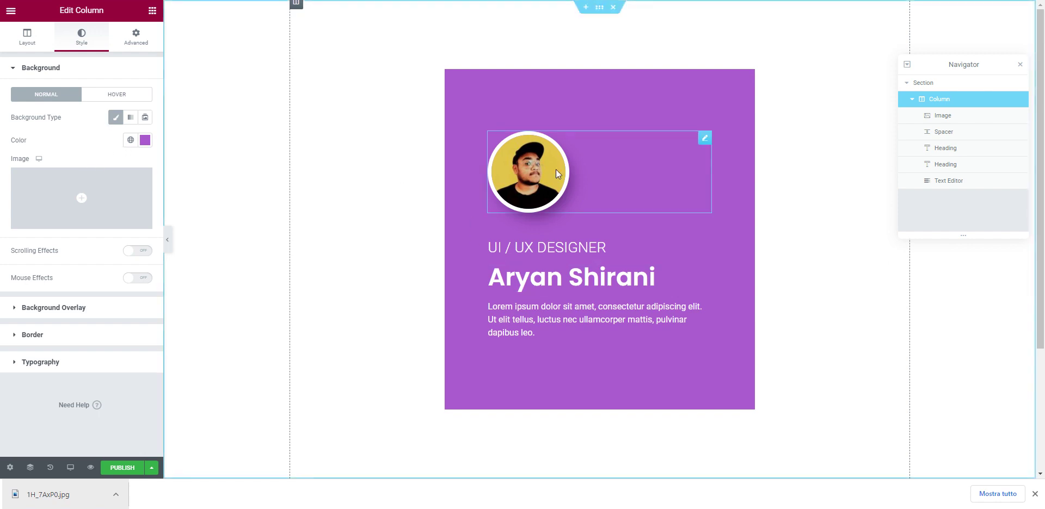
{"action": "left_click", "coordinate": [89, 336]}
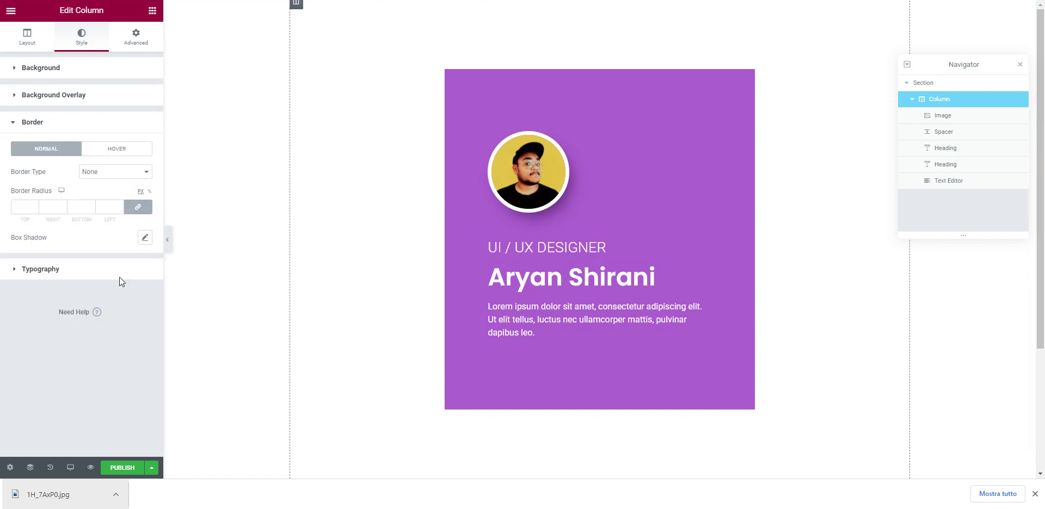
{"action": "left_click", "coordinate": [36, 204]}
{"action": "type", "text": "6"}
{"action": "key", "text": "BackSpace"}
{"action": "key", "text": "BackSpace"}
{"action": "left_click", "coordinate": [35, 205]}
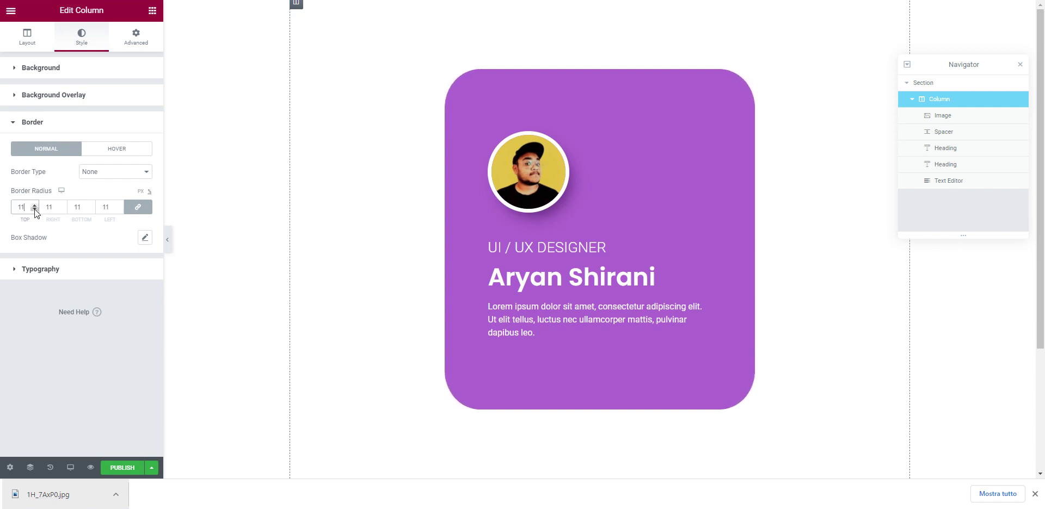
{"action": "left_click", "coordinate": [34, 209]}
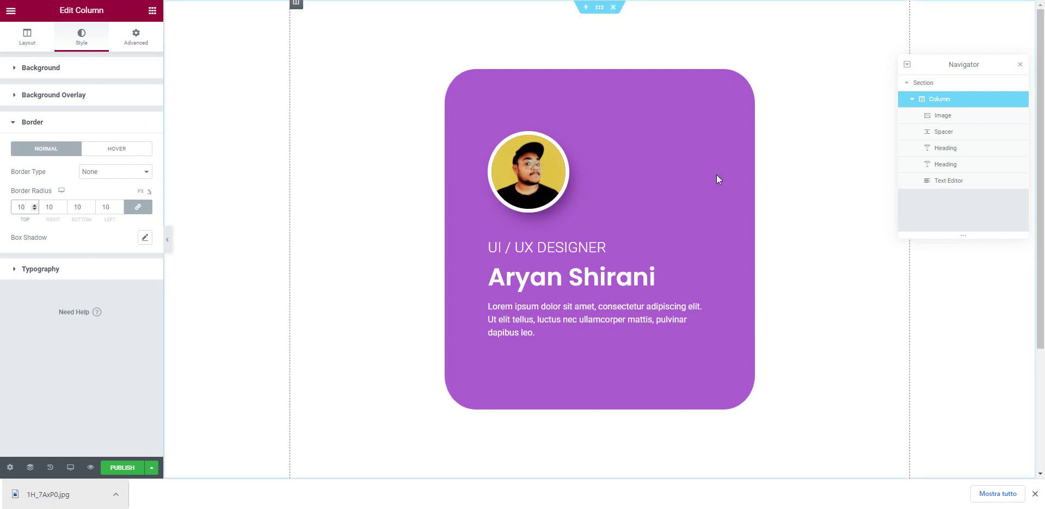
{"action": "left_click", "coordinate": [34, 210]}
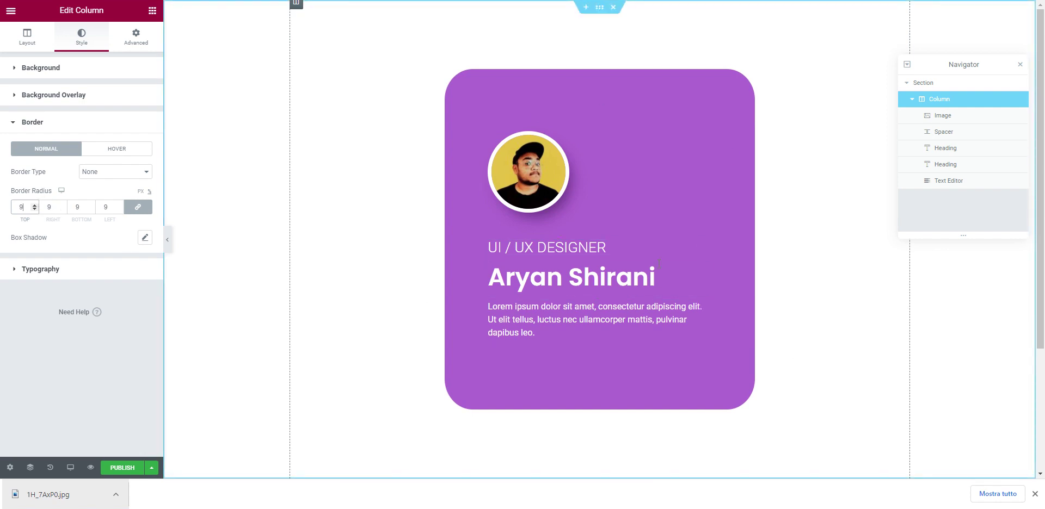
{"action": "scroll", "coordinate": [687, 270], "scroll_direction": "down", "scroll_amount": 3}
{"action": "scroll", "coordinate": [687, 271], "scroll_direction": "up", "scroll_amount": 3}
Step: Publish and preview the page, then select the full-height section around the card
{"action": "left_click", "coordinate": [152, 468]}
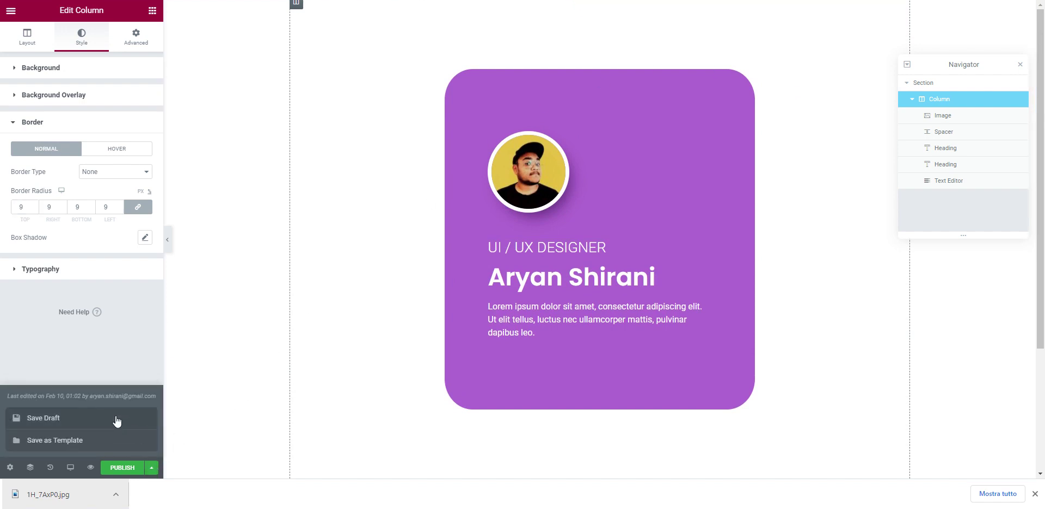
{"action": "left_click", "coordinate": [153, 467]}
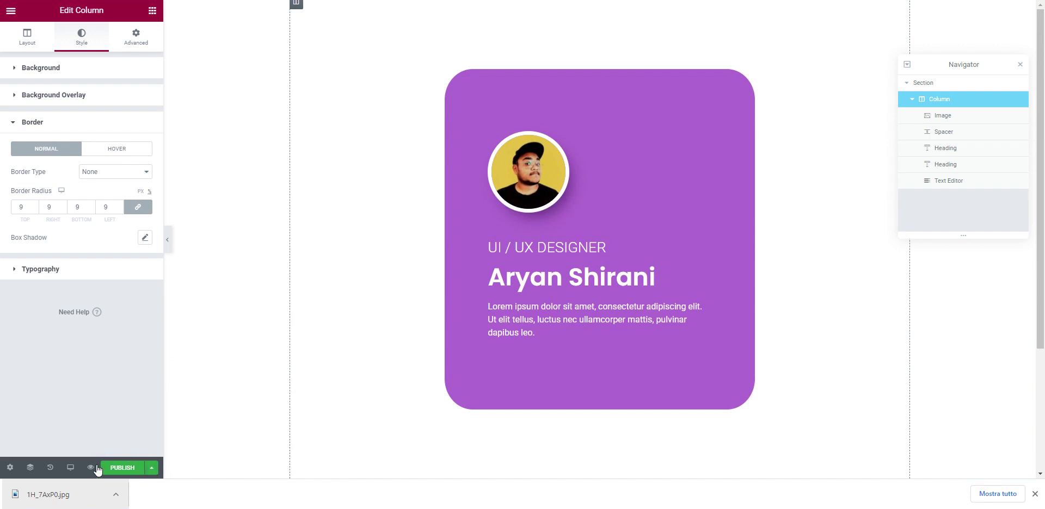
{"action": "left_click", "coordinate": [131, 473]}
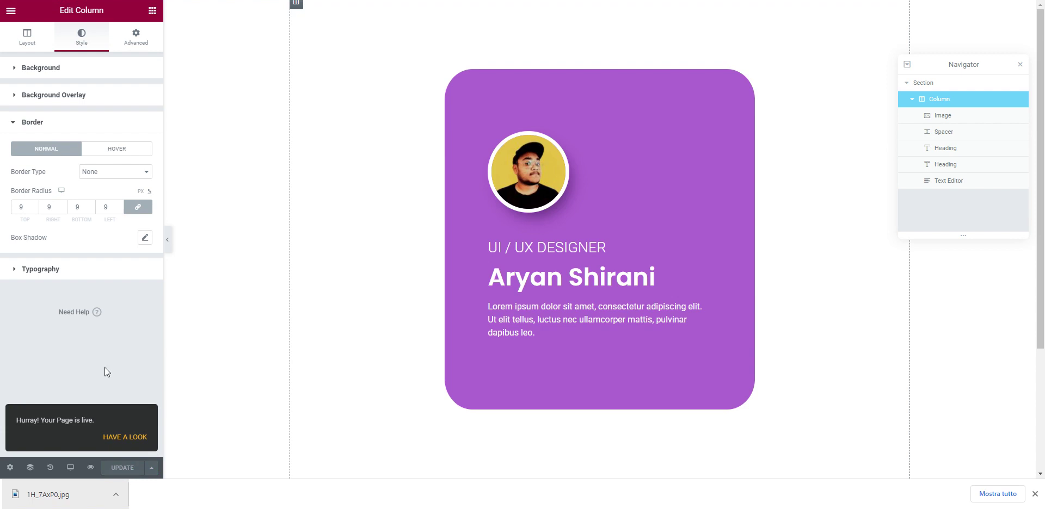
{"action": "left_click", "coordinate": [90, 468]}
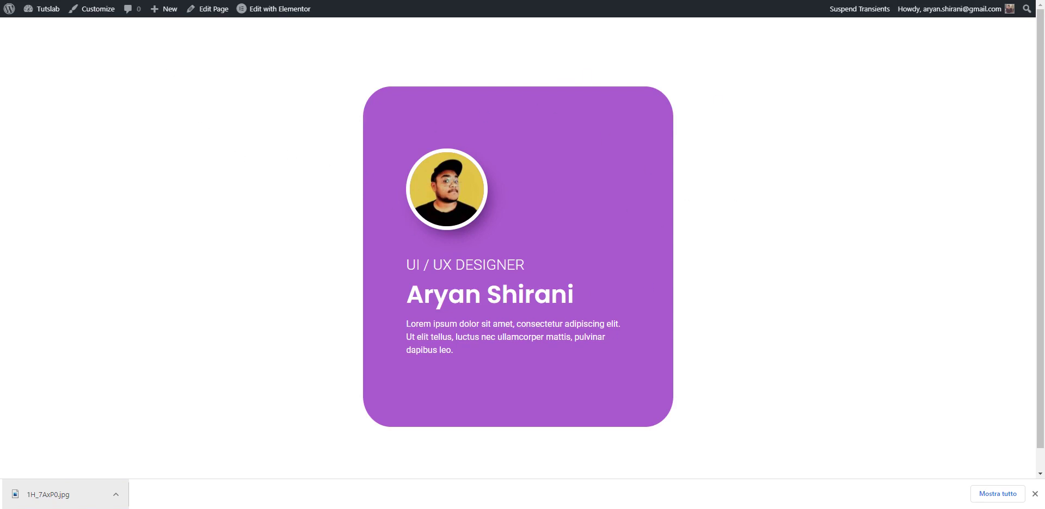
{"action": "key", "text": "ctrl+w"}
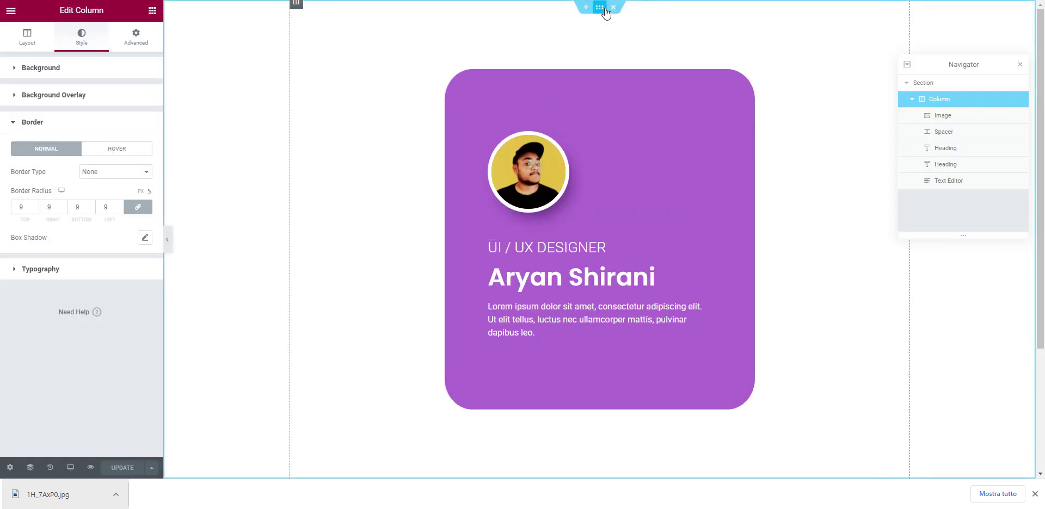
{"action": "left_click", "coordinate": [600, 8]}
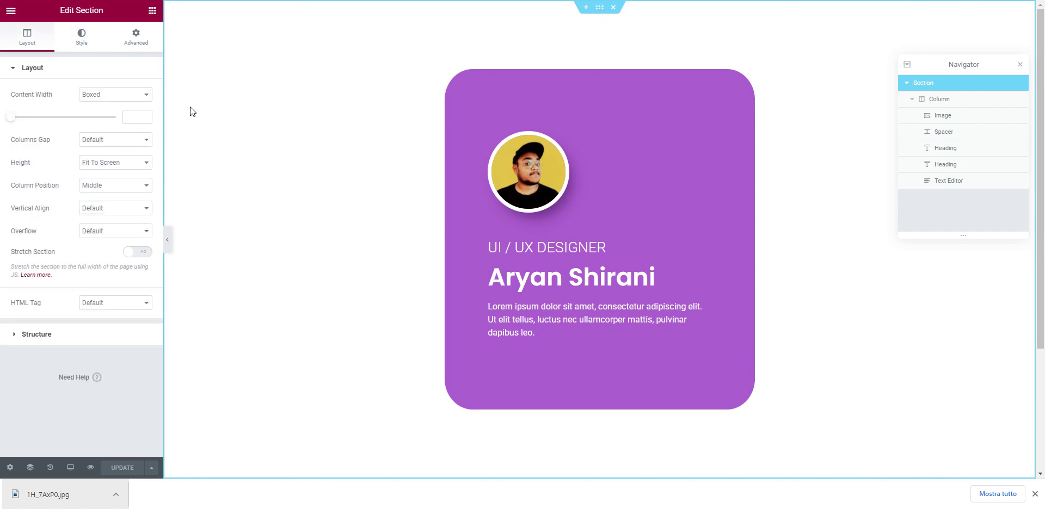
Step: Switch the section background to a gradient with a light pink first colour
{"action": "left_click", "coordinate": [86, 45]}
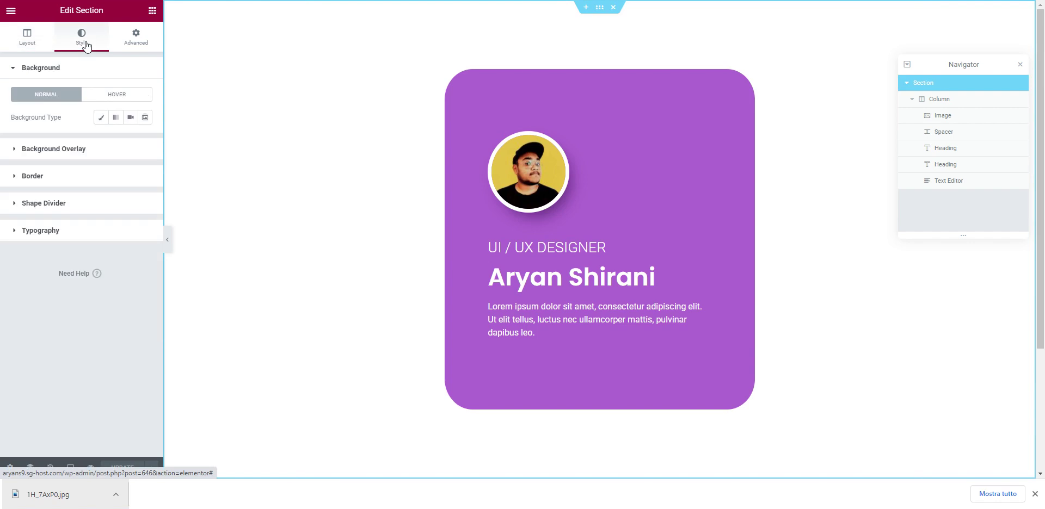
{"action": "left_click", "coordinate": [115, 119]}
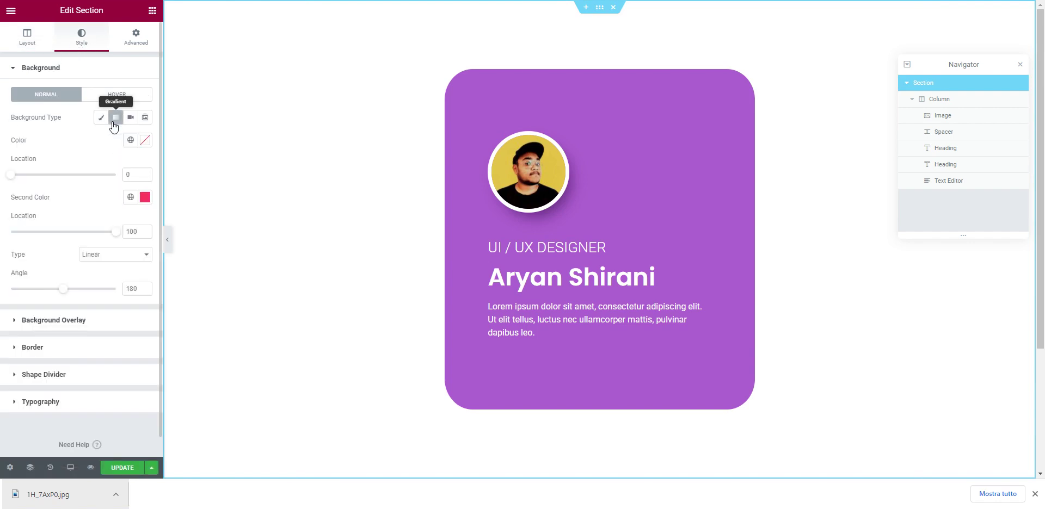
{"action": "left_click", "coordinate": [147, 140]}
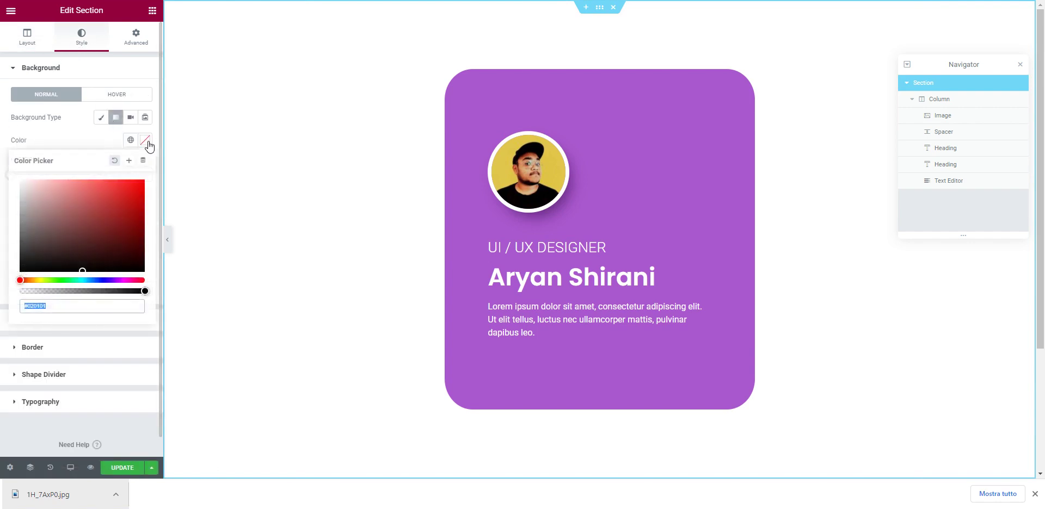
{"action": "left_click", "coordinate": [125, 280]}
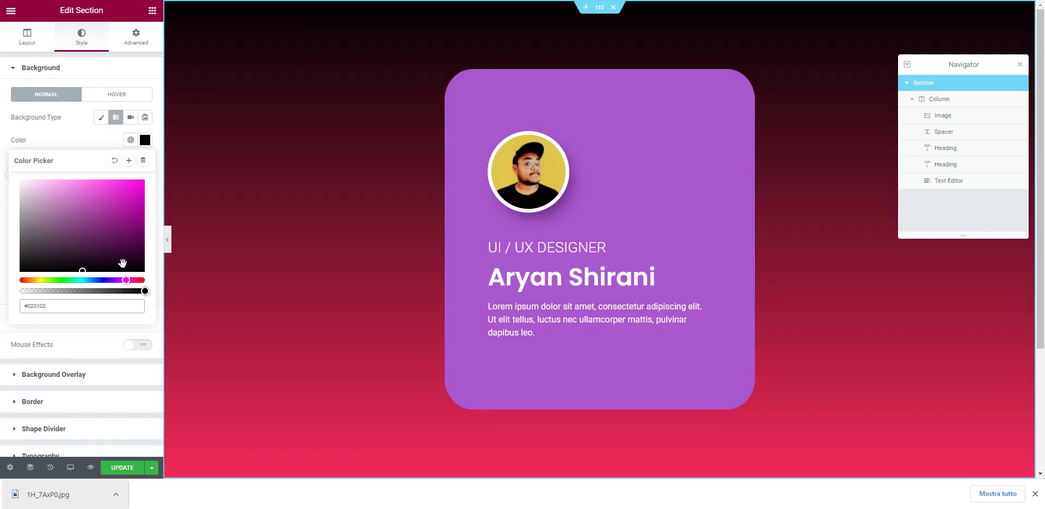
{"action": "left_click", "coordinate": [115, 134]}
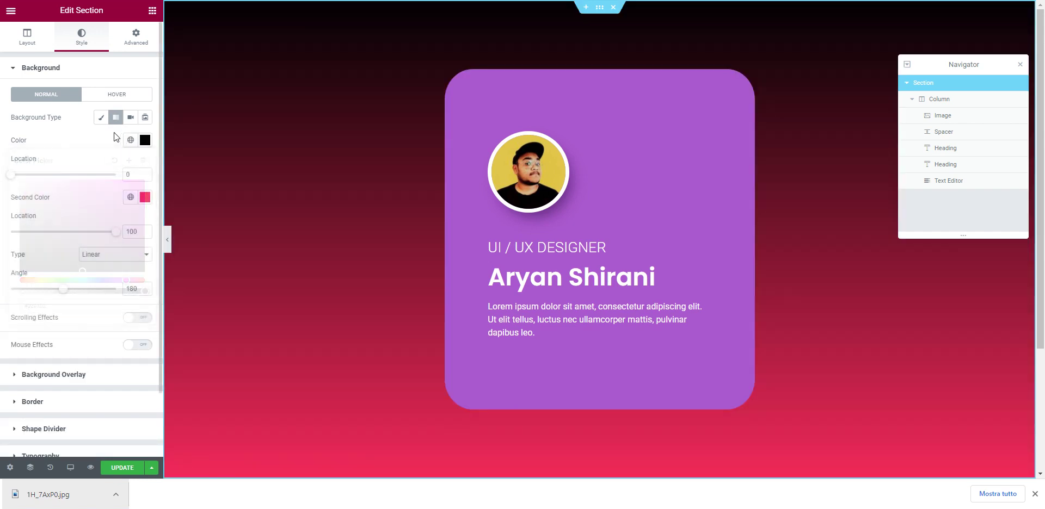
{"action": "left_click", "coordinate": [145, 141]}
{"action": "type", "text": "#FFC6FA"}
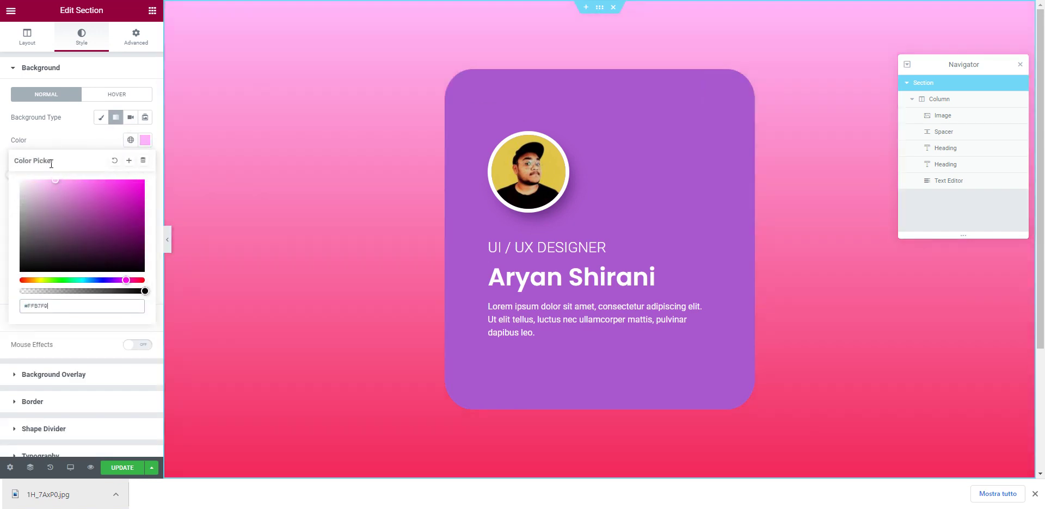
{"action": "left_click_drag", "start_coordinate": [59, 185], "coordinate": [74, 171]}
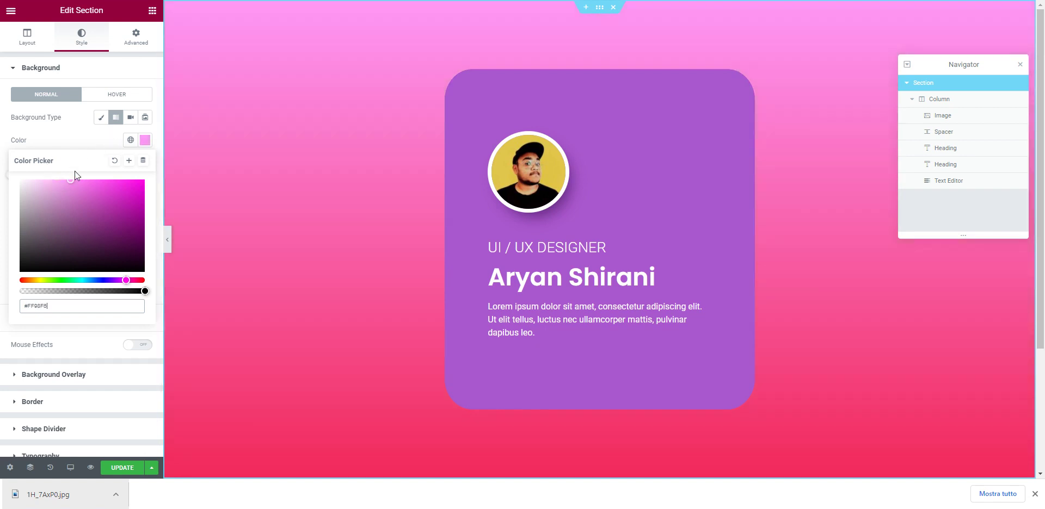
Step: Set the gradient's second colour to a bright pink-purple and save the page
{"action": "left_click", "coordinate": [145, 197]}
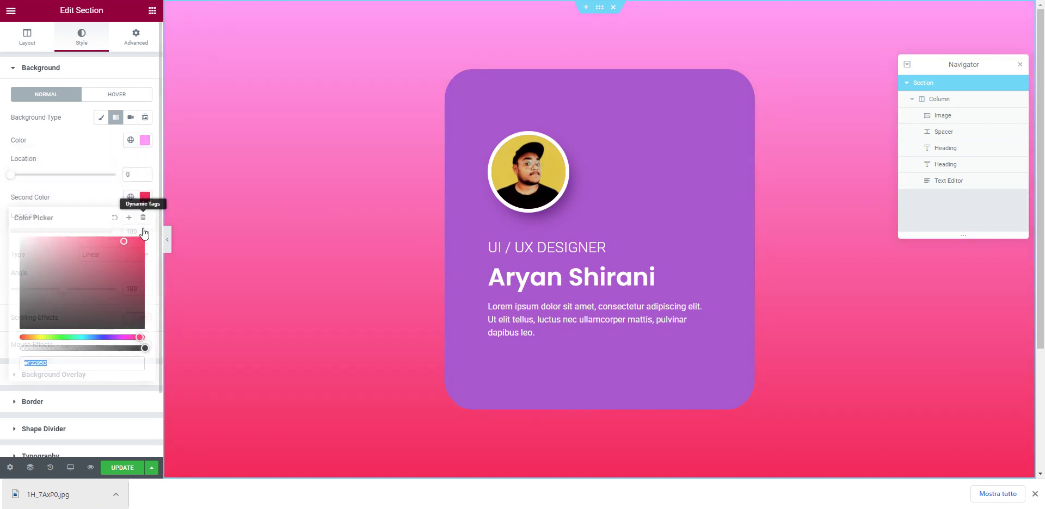
{"action": "left_click", "coordinate": [120, 338]}
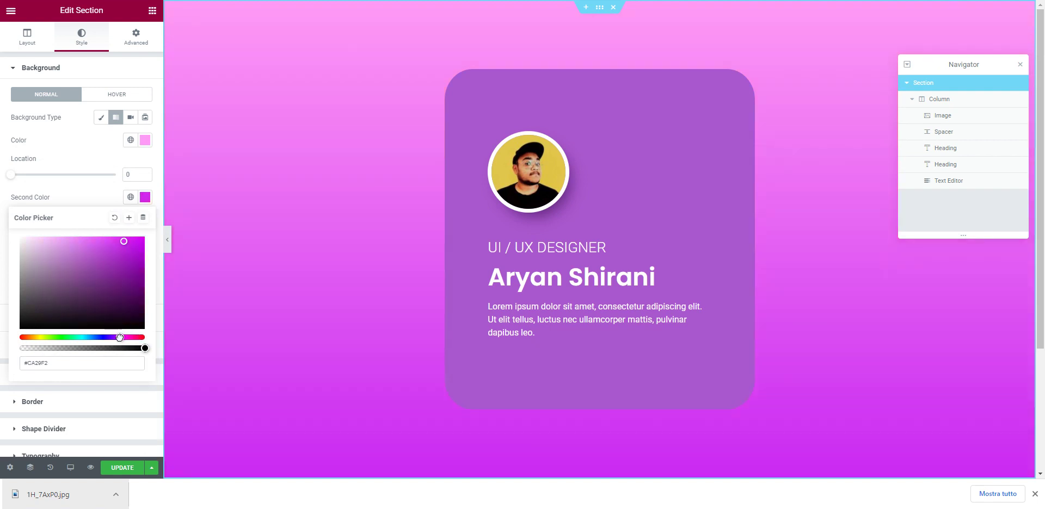
{"action": "left_click", "coordinate": [108, 266]}
{"action": "mouse_move", "coordinate": [94, 263]}
{"action": "left_mouse_down"}
{"action": "mouse_move", "coordinate": [104, 279]}
{"action": "mouse_move", "coordinate": [36, 242]}
{"action": "mouse_move", "coordinate": [71, 249]}
{"action": "mouse_move", "coordinate": [85, 246]}
{"action": "mouse_move", "coordinate": [78, 234]}
{"action": "mouse_move", "coordinate": [93, 236]}
{"action": "left_mouse_up"}
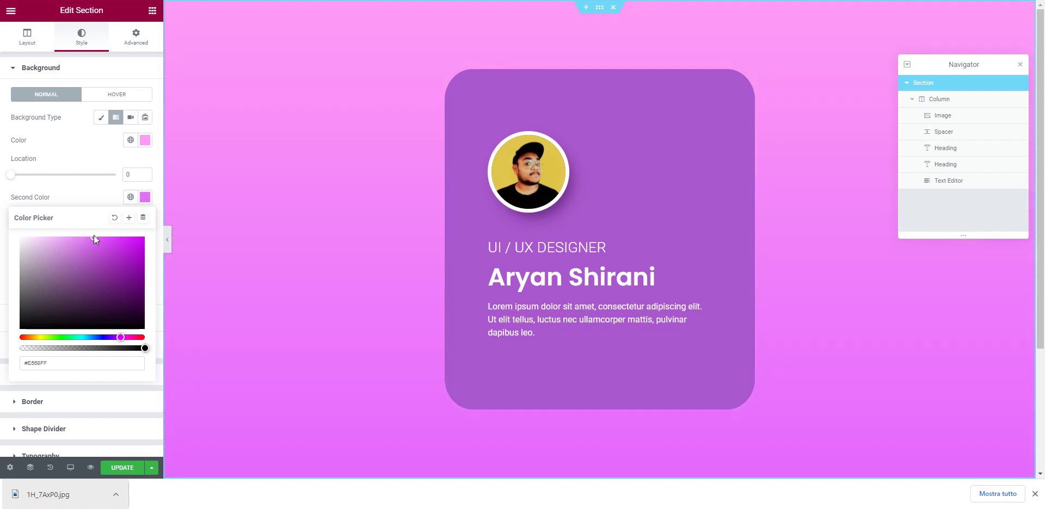
{"action": "left_click", "coordinate": [81, 140]}
{"action": "scroll", "coordinate": [335, 262], "scroll_direction": "down", "scroll_amount": 3}
{"action": "scroll", "coordinate": [340, 293], "scroll_direction": "up", "scroll_amount": 3}
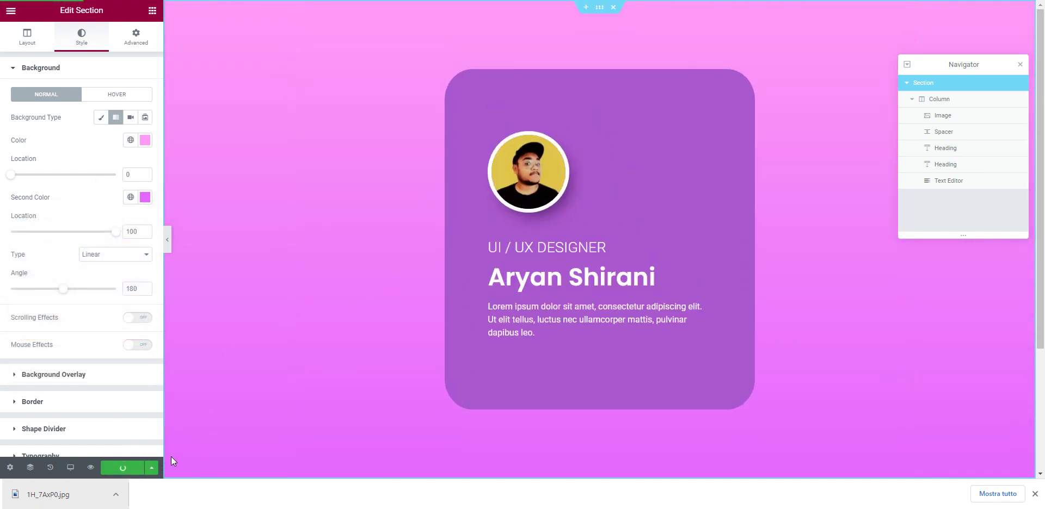
{"action": "left_click", "coordinate": [144, 462]}
Step: Preview the live gradient page, dismiss the download bar, and select the card column
{"action": "left_click", "coordinate": [91, 468]}
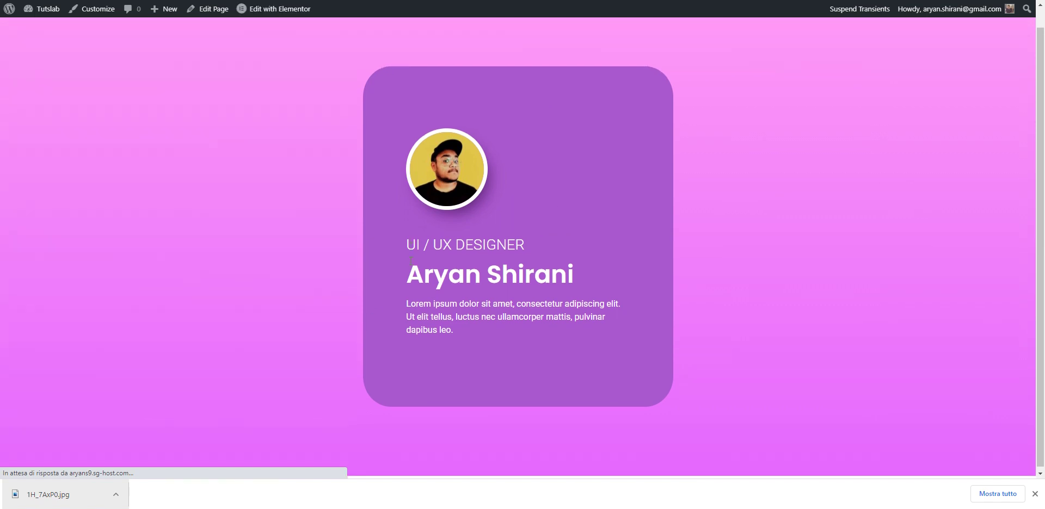
{"action": "left_click", "coordinate": [1036, 494]}
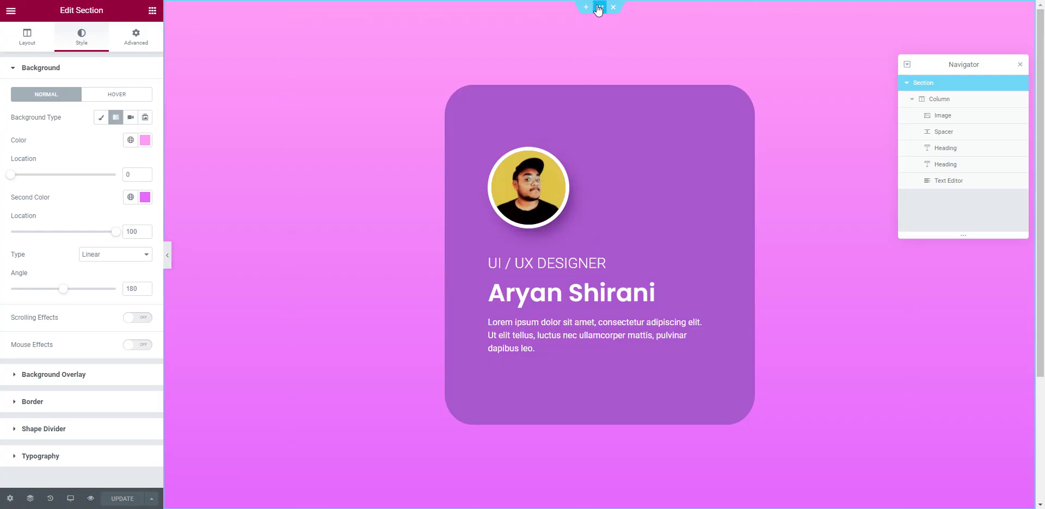
{"action": "left_click", "coordinate": [296, 18]}
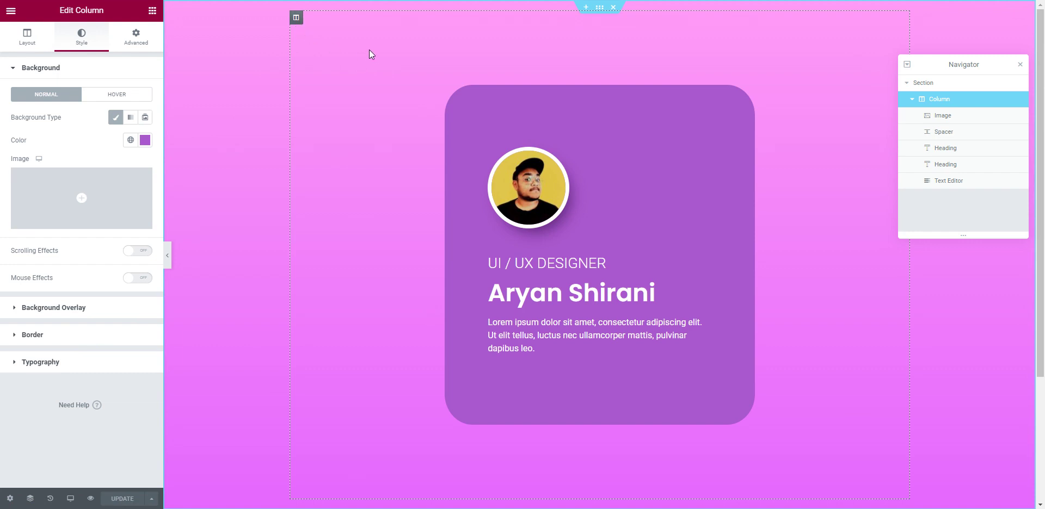
Step: Add a box shadow to the card column: vertical 39, blur 83, spread −52
{"action": "left_click", "coordinate": [84, 336]}
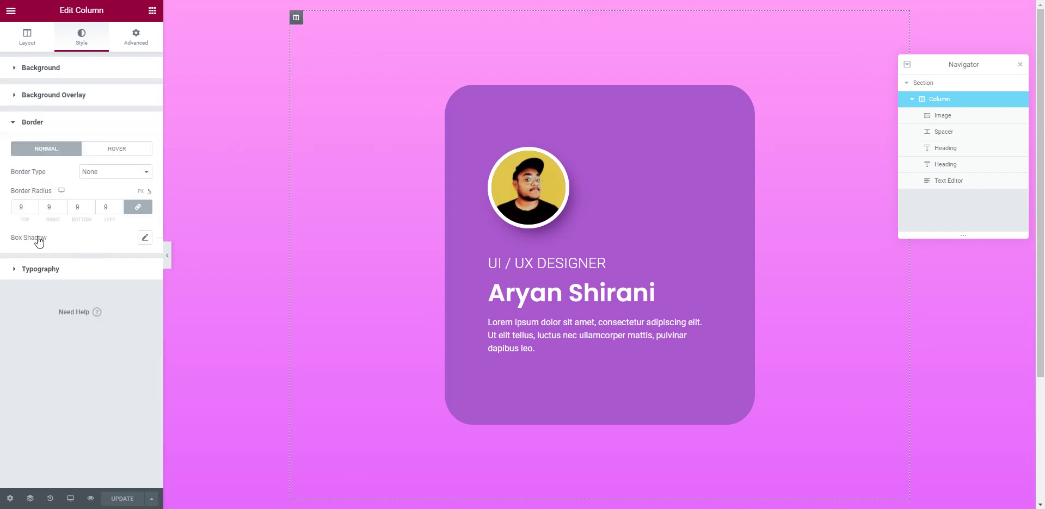
{"action": "left_click", "coordinate": [146, 239]}
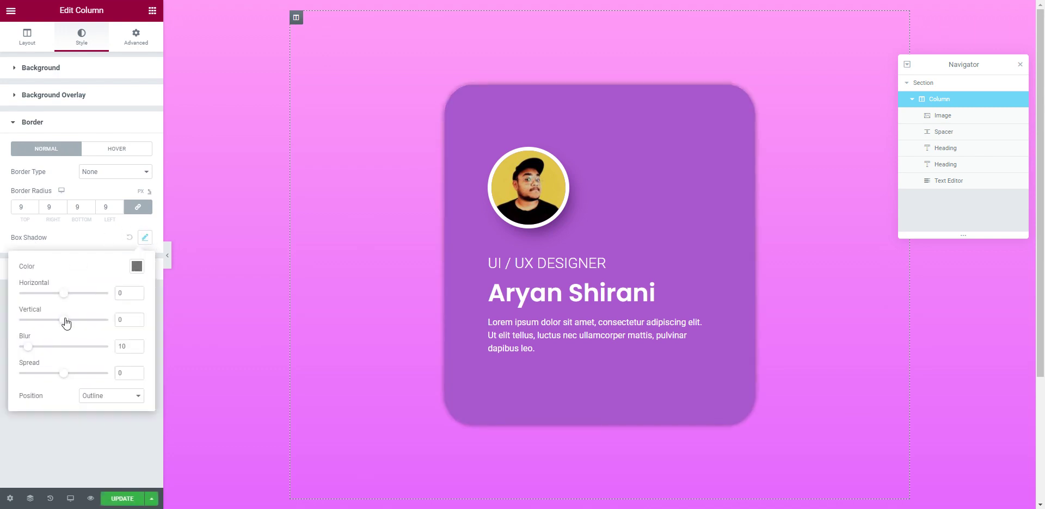
{"action": "left_click_drag", "start_coordinate": [66, 322], "coordinate": [78, 321]}
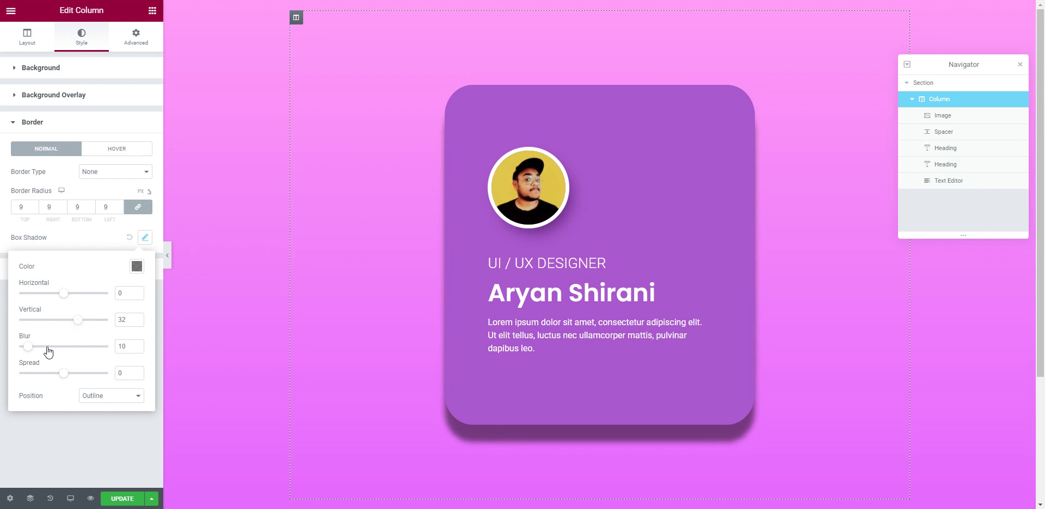
{"action": "left_click_drag", "start_coordinate": [33, 351], "coordinate": [44, 375]}
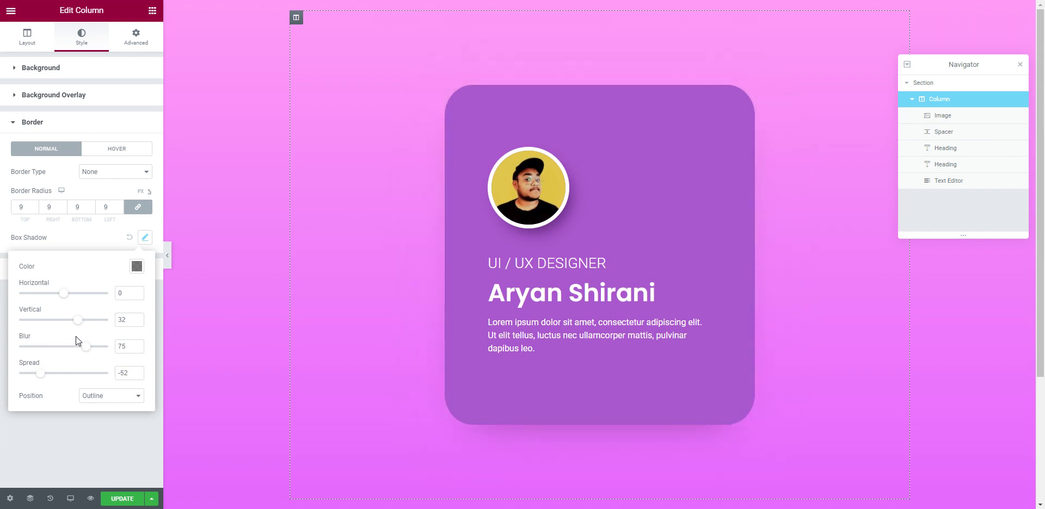
{"action": "left_click_drag", "start_coordinate": [68, 319], "coordinate": [96, 350]}
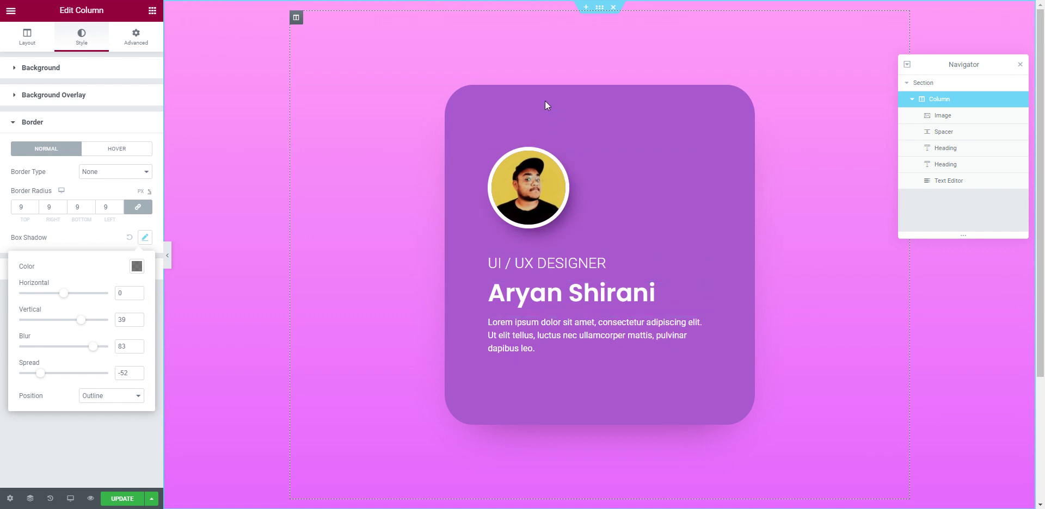
{"action": "left_click", "coordinate": [11, 18]}
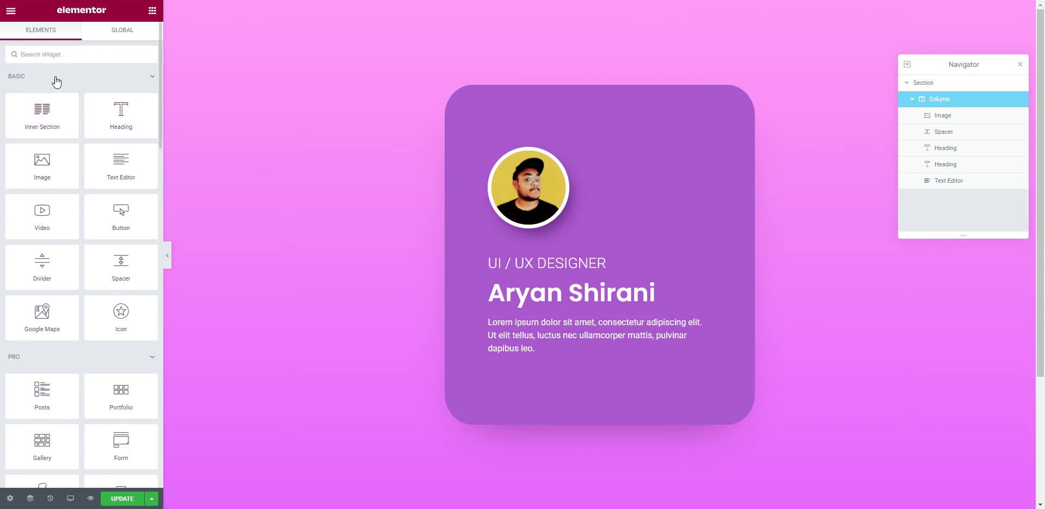
Step: Place an Icon widget below the paragraph and set its width to Inline (auto)
{"action": "left_click_drag", "start_coordinate": [120, 315], "coordinate": [555, 343]}
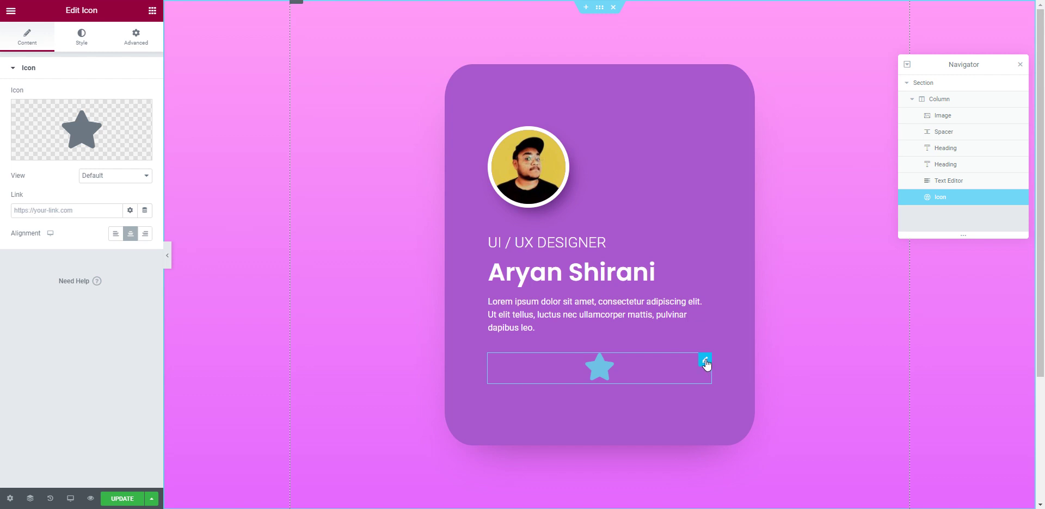
{"action": "left_click", "coordinate": [135, 39]}
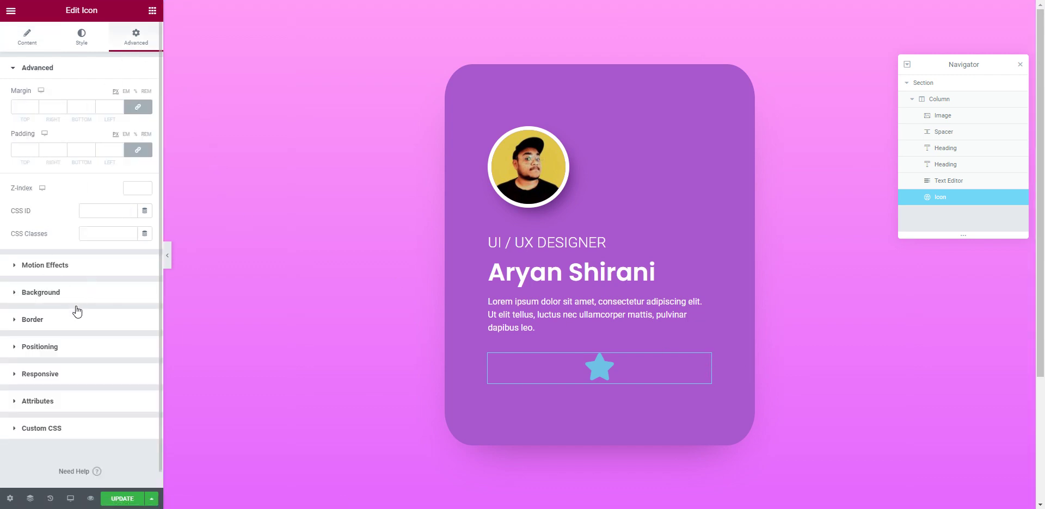
{"action": "left_click", "coordinate": [72, 351]}
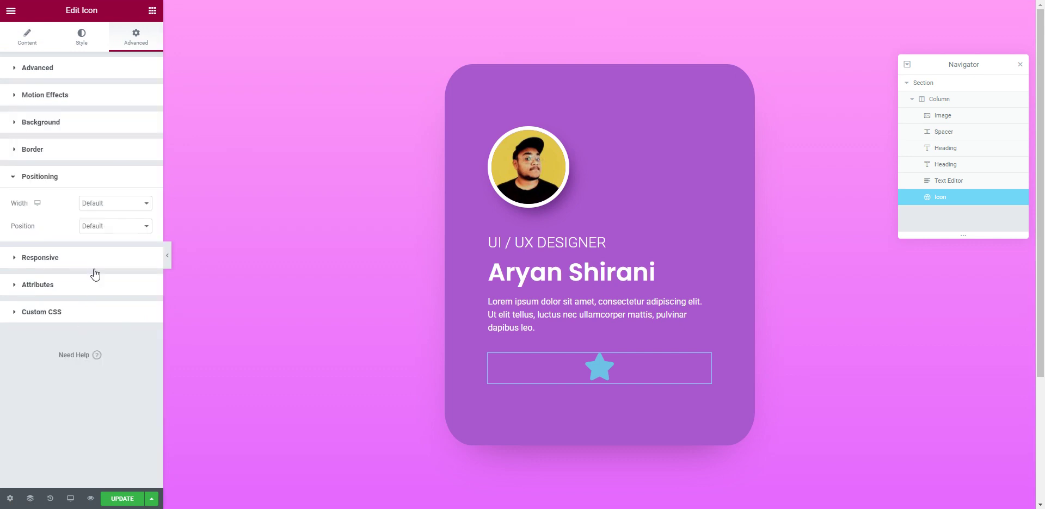
{"action": "left_click", "coordinate": [109, 206]}
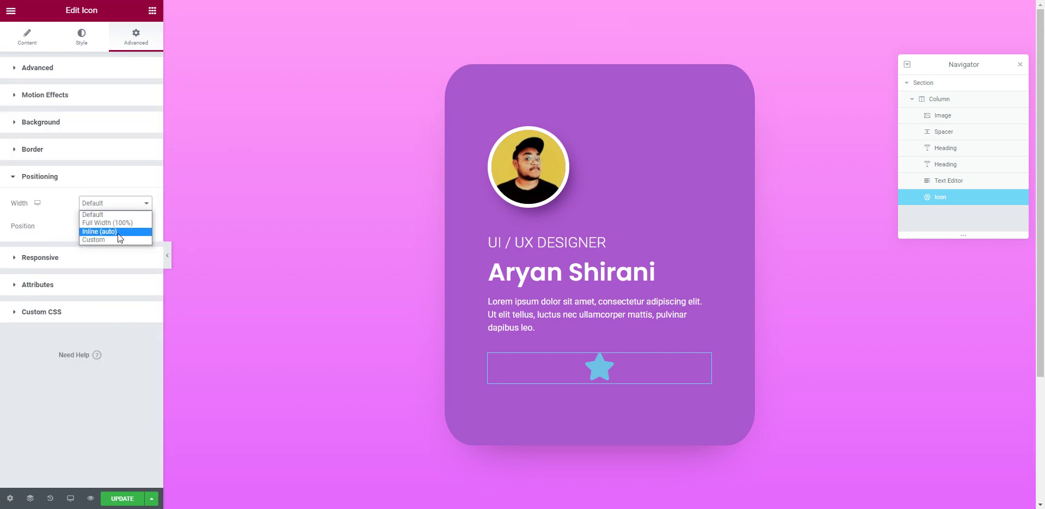
{"action": "left_click", "coordinate": [109, 232]}
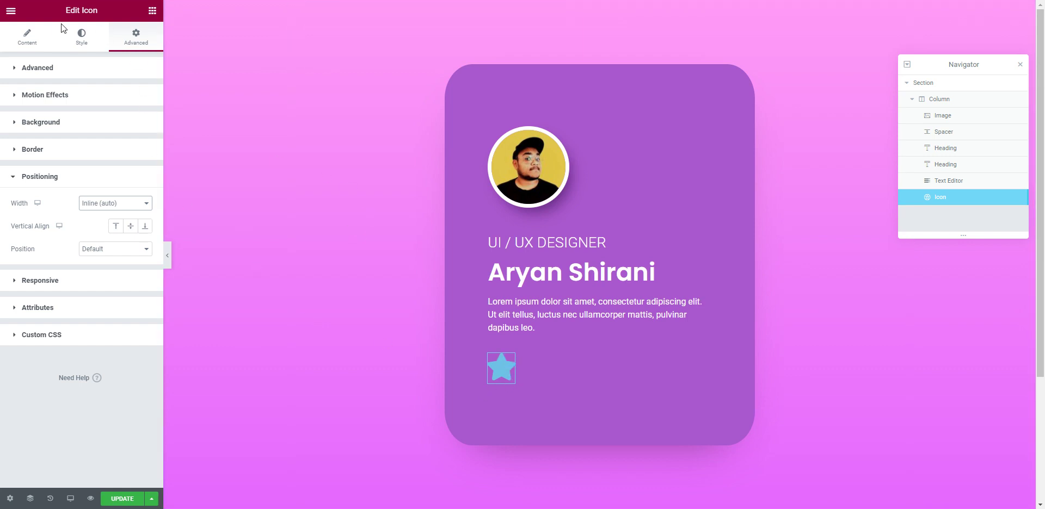
{"action": "left_click", "coordinate": [34, 34]}
{"action": "mouse_move", "coordinate": [96, 143]}
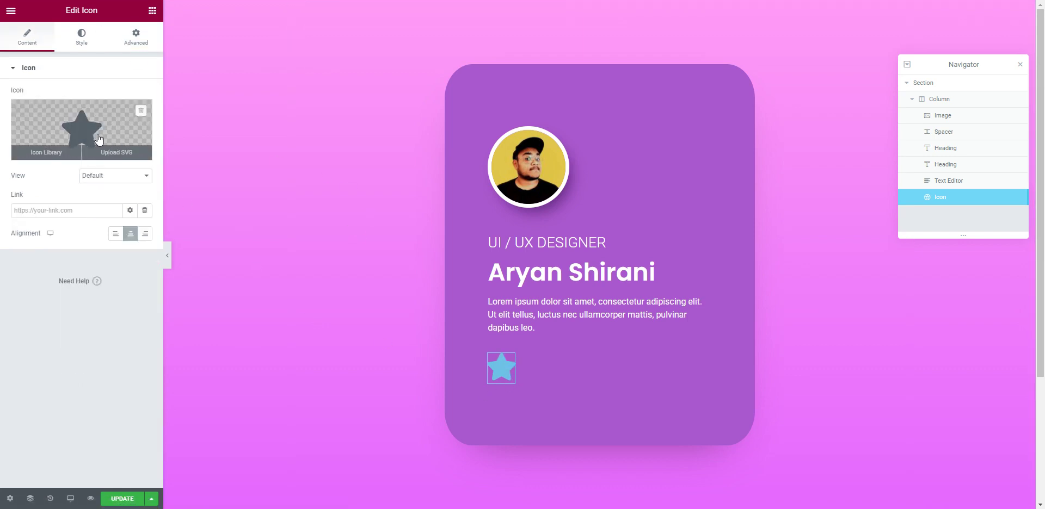
Step: Set the icon's view to Stacked so the star sits inside a circle
{"action": "left_click", "coordinate": [85, 37]}
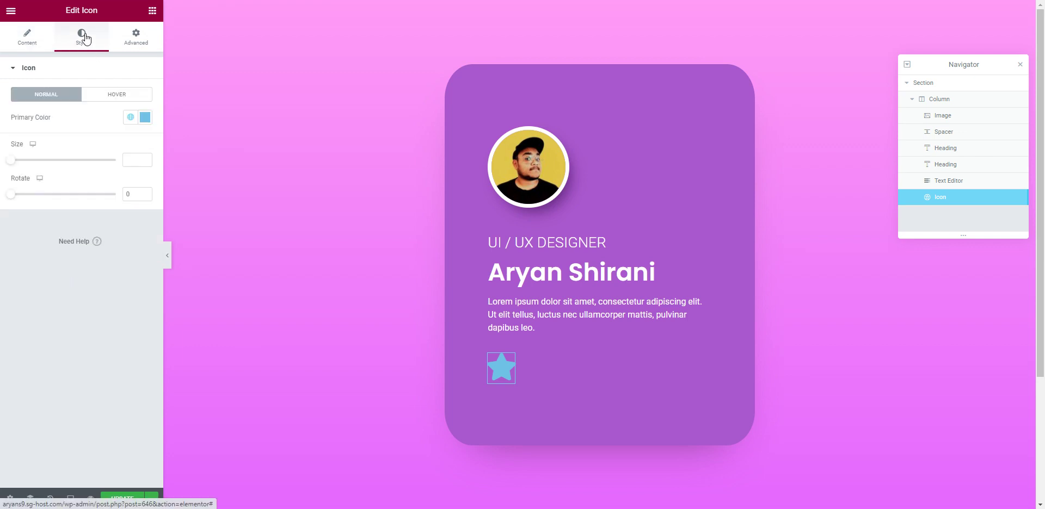
{"action": "left_click", "coordinate": [41, 35]}
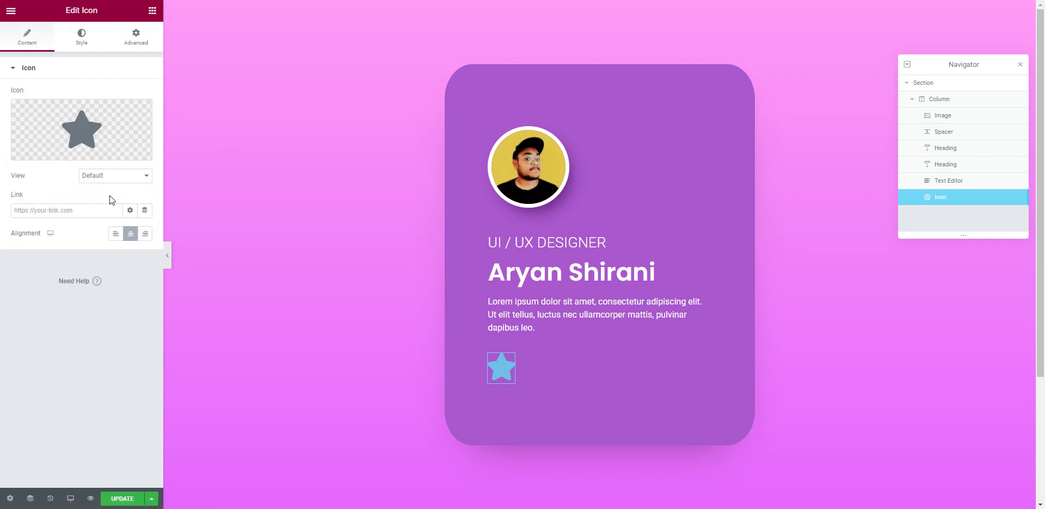
{"action": "left_click", "coordinate": [100, 182]}
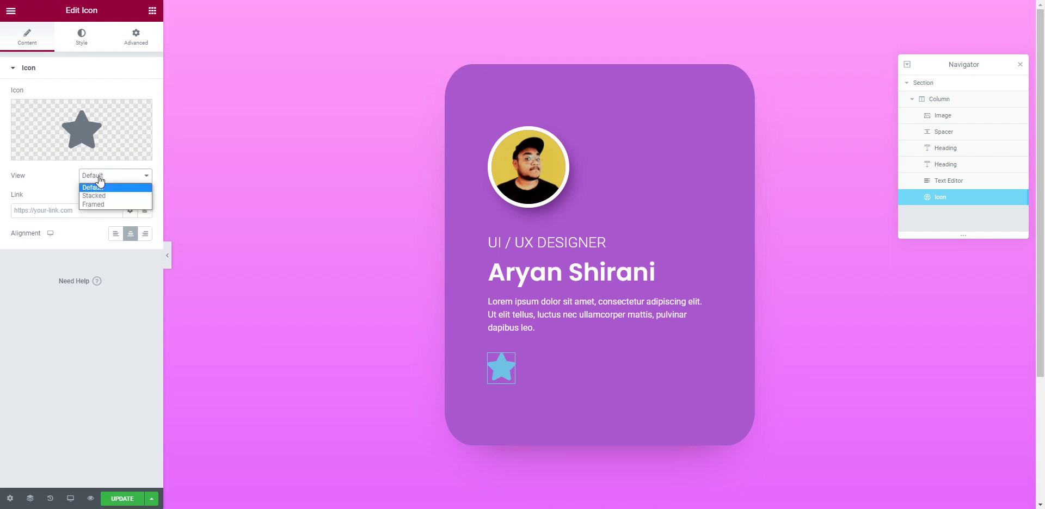
{"action": "left_click", "coordinate": [109, 187]}
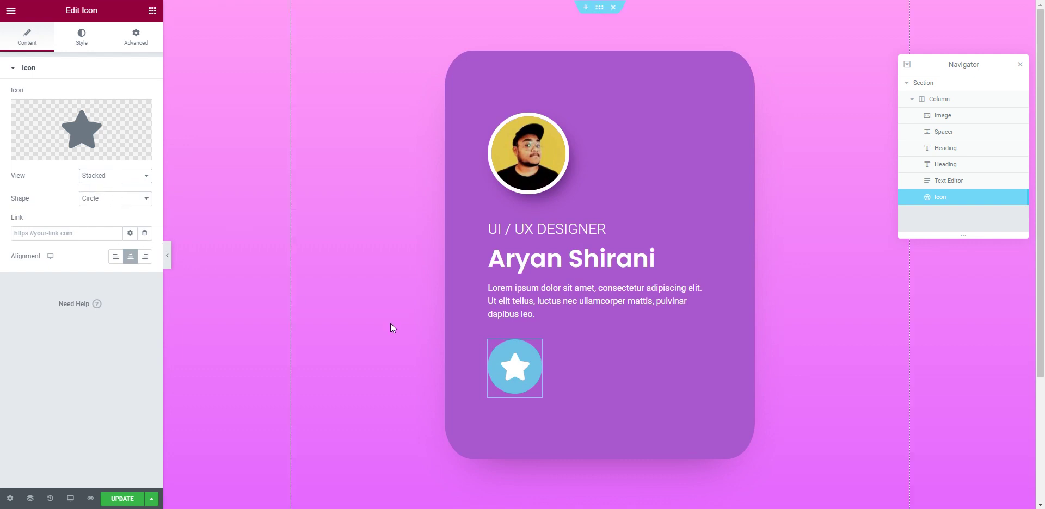
Step: Style the icon with primary colour #FFFFFF, secondary #000000 and size 26
{"action": "left_click", "coordinate": [82, 38]}
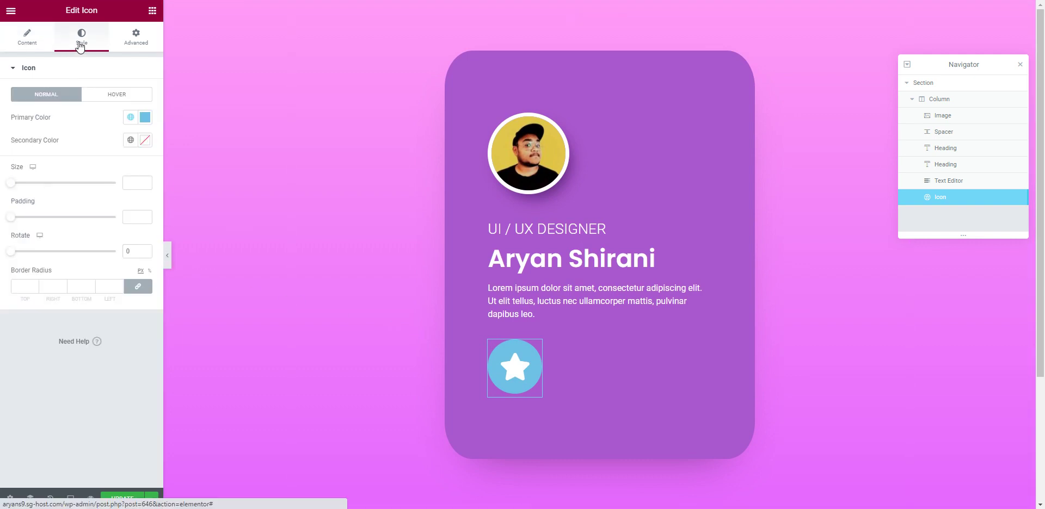
{"action": "left_click", "coordinate": [145, 117]}
{"action": "type", "text": "#FFFFFF"}
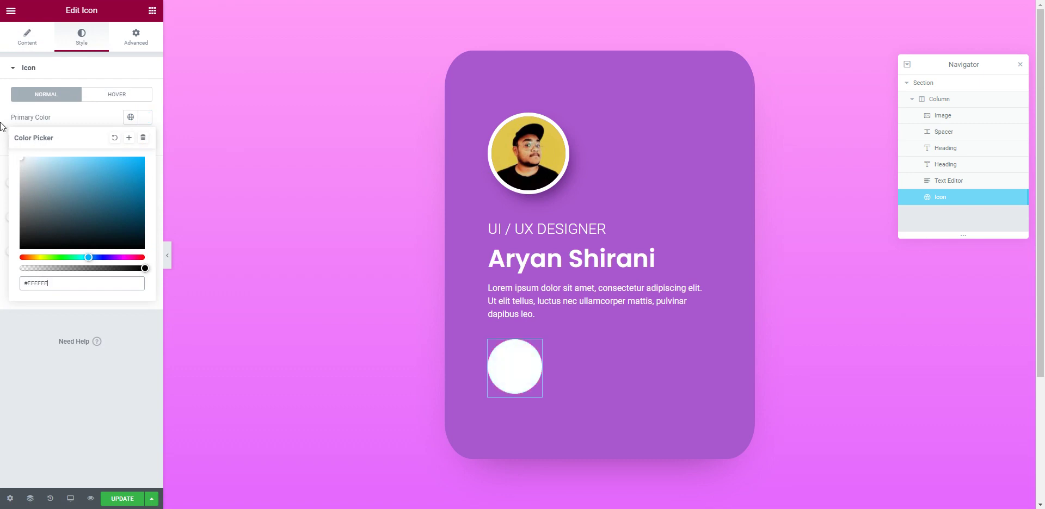
{"action": "left_click", "coordinate": [77, 118]}
{"action": "left_click", "coordinate": [145, 140]}
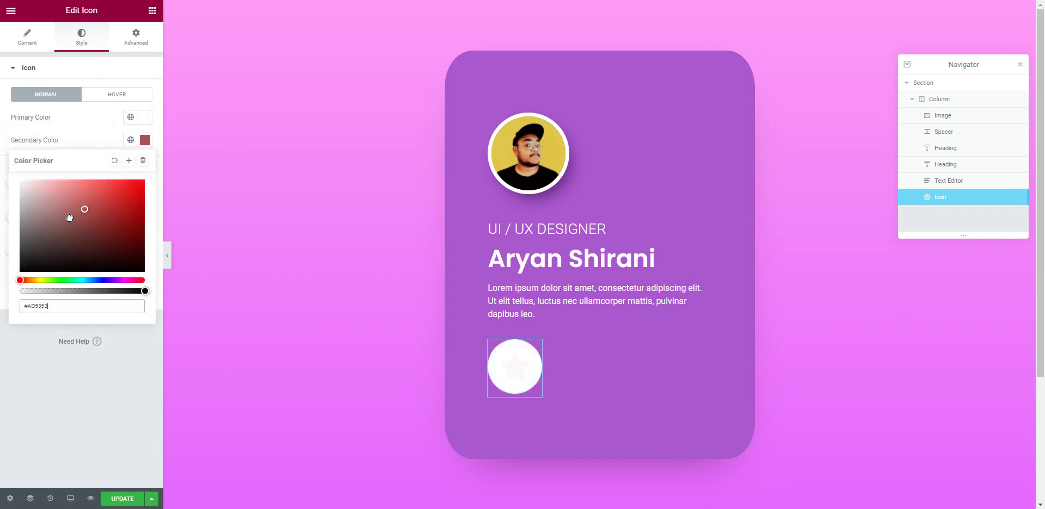
{"action": "type", "text": "#000000"}
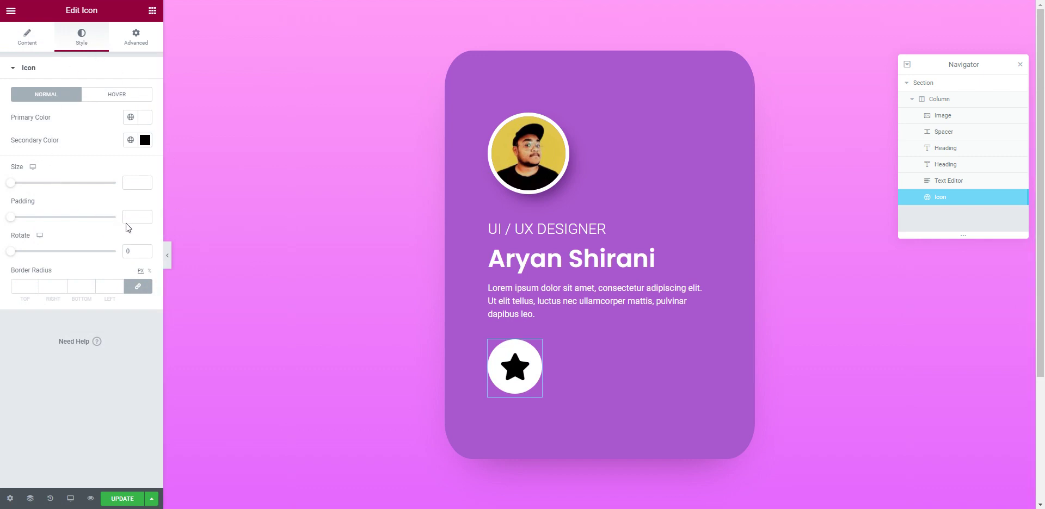
{"action": "left_click_drag", "start_coordinate": [13, 187], "coordinate": [34, 219]}
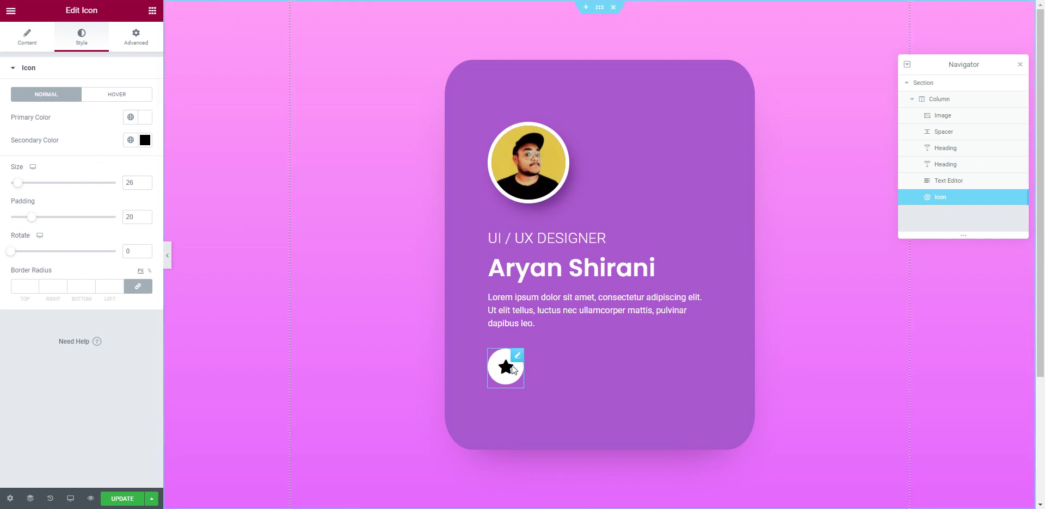
Step: Choose Upload SVG for the icon and enable unfiltered file uploads
{"action": "left_click", "coordinate": [30, 43]}
{"action": "mouse_move", "coordinate": [133, 151]}
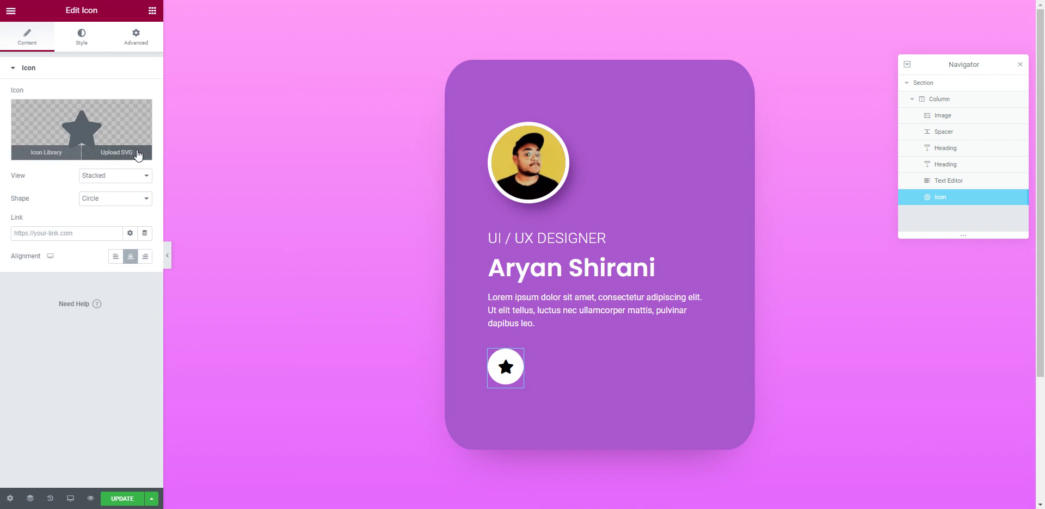
{"action": "left_click", "coordinate": [118, 155]}
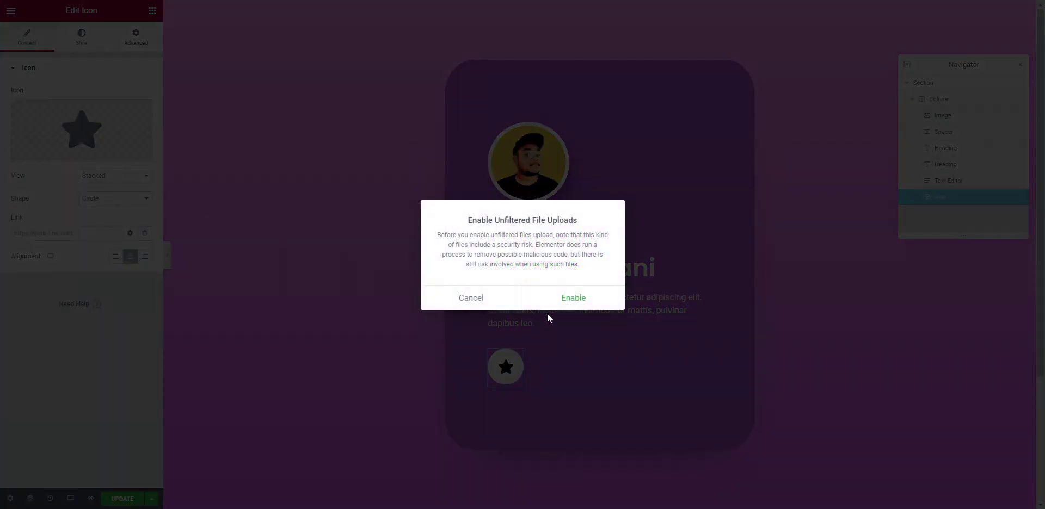
{"action": "left_click", "coordinate": [572, 303]}
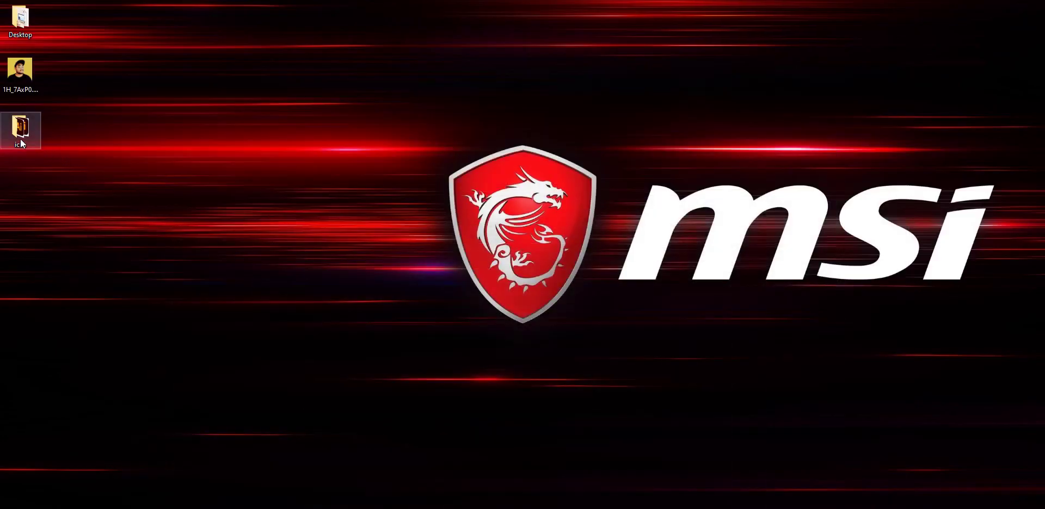
Step: Open the icns folder and drag slack.svg into the Insert Media window
{"action": "double_click", "coordinate": [21, 136]}
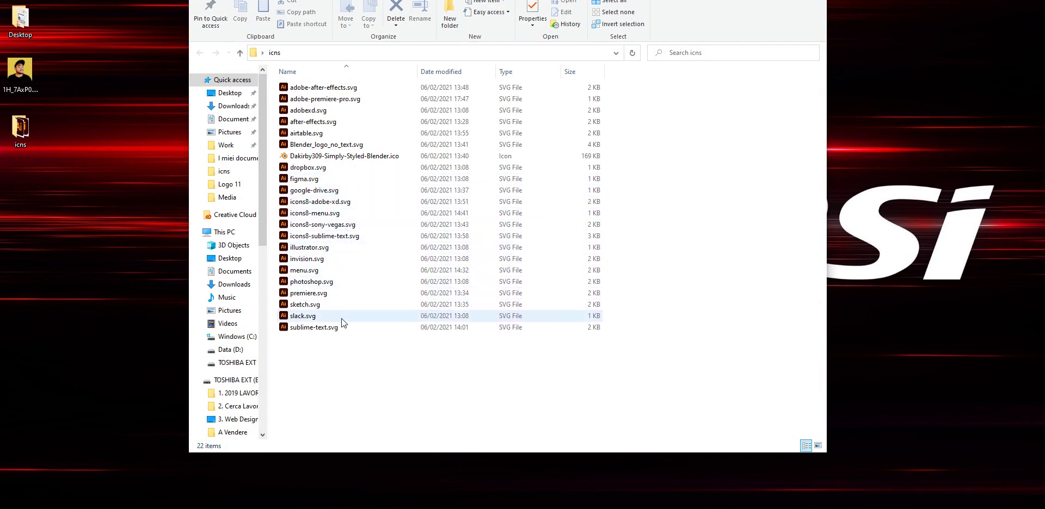
{"action": "left_click_drag", "start_coordinate": [327, 316], "coordinate": [313, 379]}
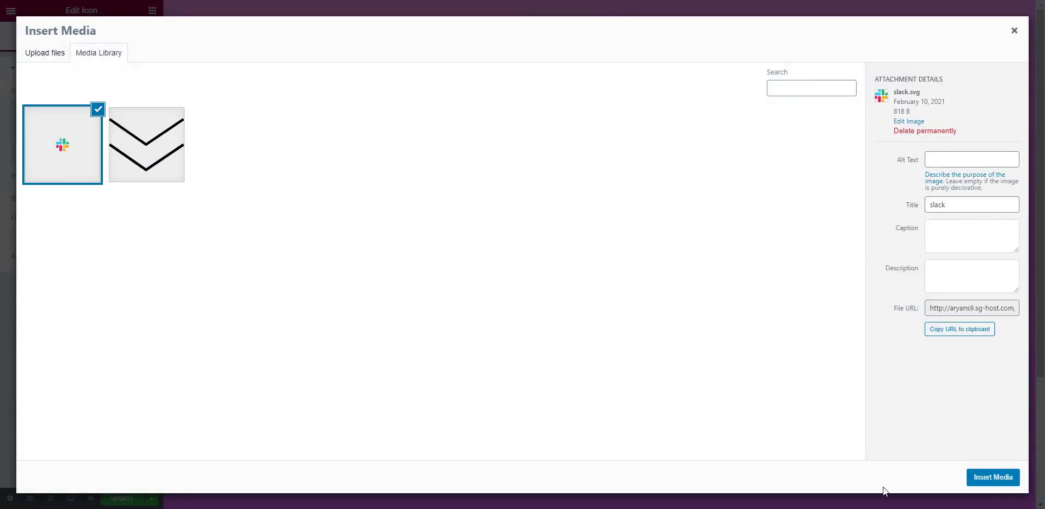
Step: Replace the star with the uploaded Slack logo and bring up the icon's hover styling
{"action": "left_click", "coordinate": [988, 483]}
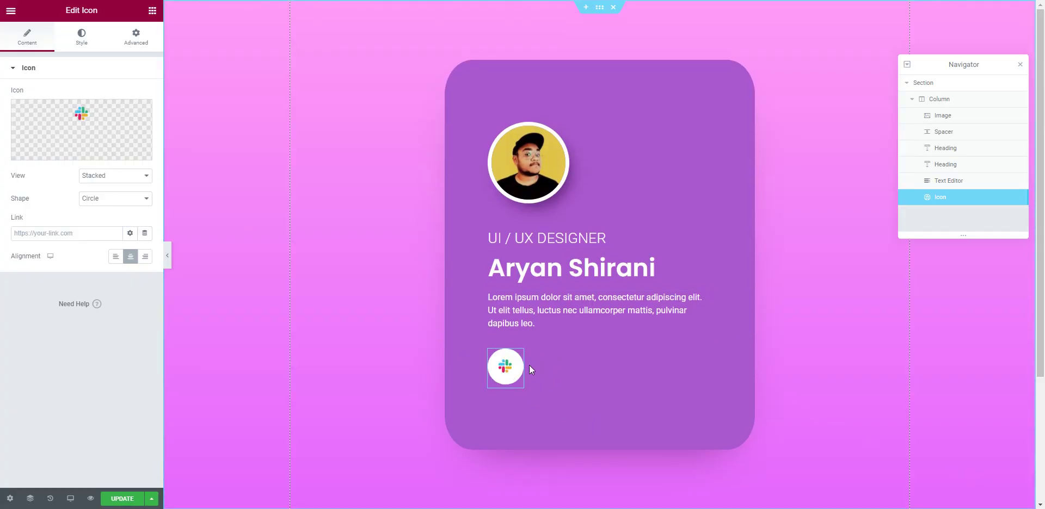
{"action": "left_click", "coordinate": [85, 43]}
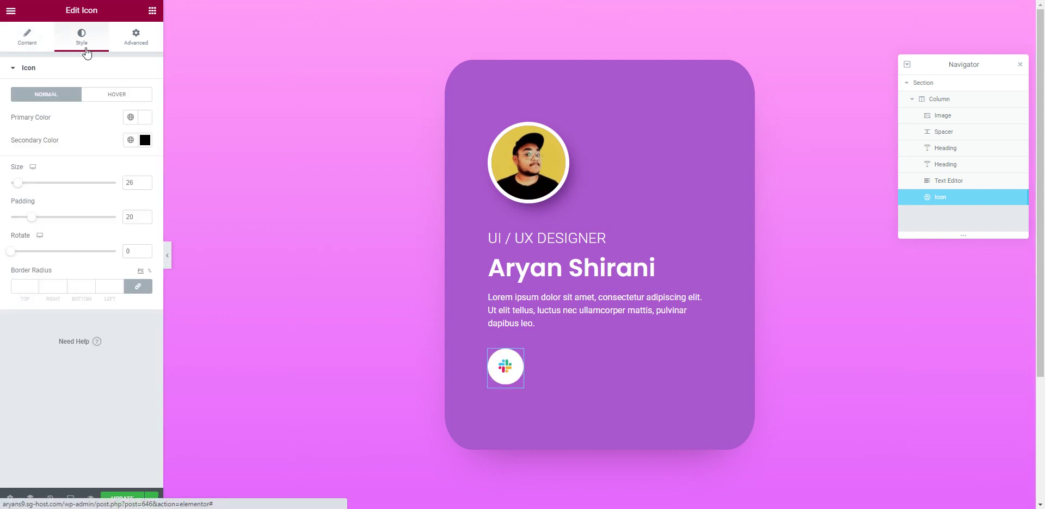
{"action": "left_click", "coordinate": [116, 97]}
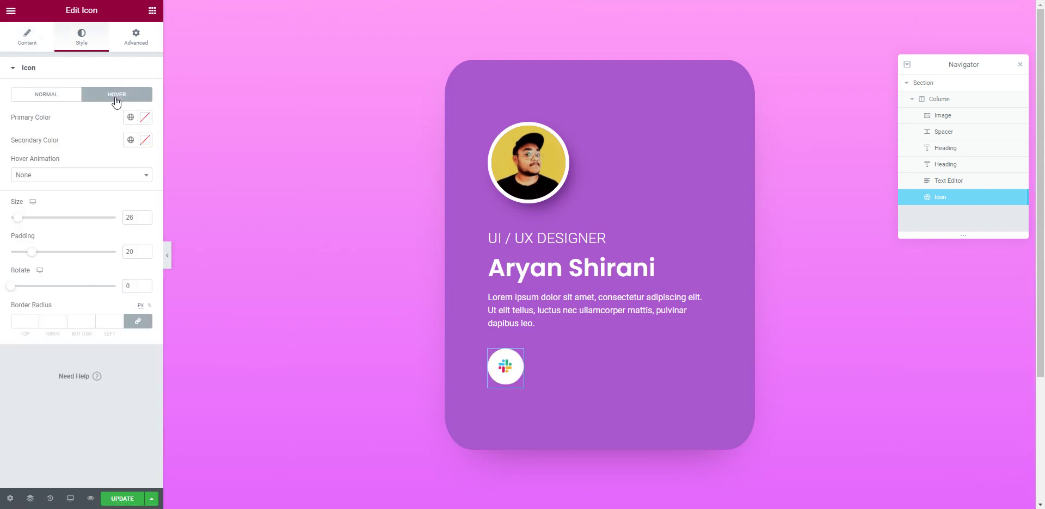
Step: Set the hover colours to primary white and secondary black, keeping hover animation None
{"action": "left_click", "coordinate": [145, 118]}
{"action": "type", "text": "#FFFFFF"}
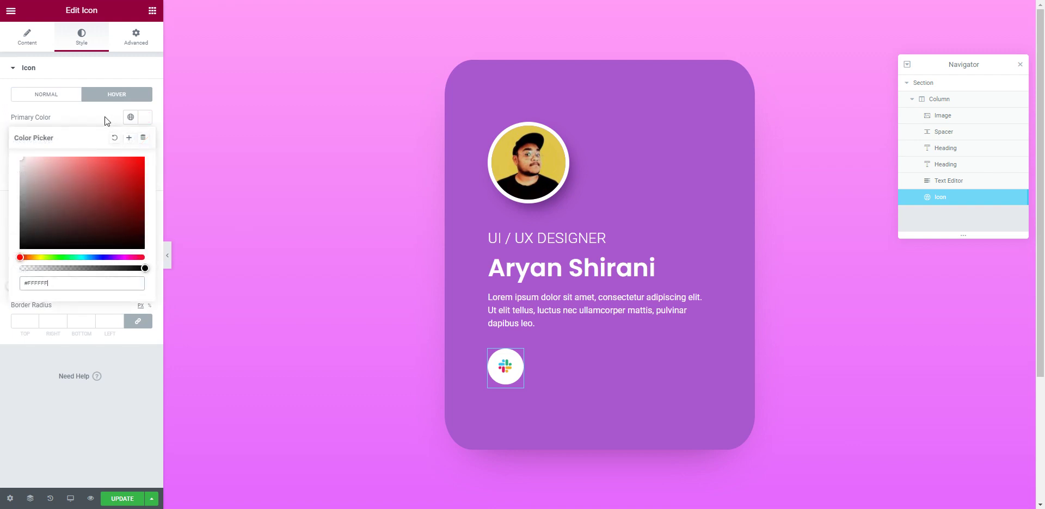
{"action": "left_click", "coordinate": [105, 117]}
{"action": "left_click", "coordinate": [145, 143]}
{"action": "type", "text": "#000000"}
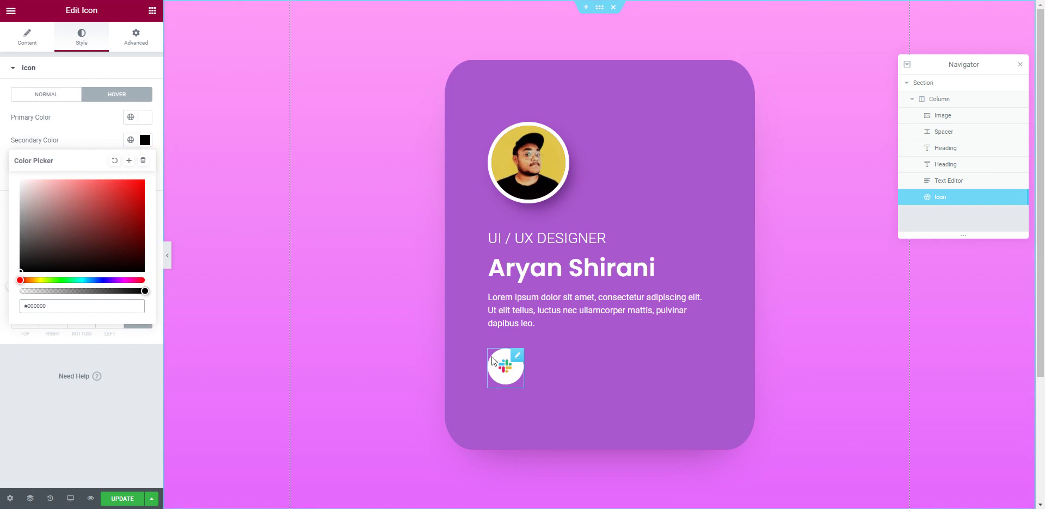
{"action": "left_click", "coordinate": [83, 129]}
{"action": "left_click", "coordinate": [70, 97]}
{"action": "left_click", "coordinate": [92, 101]}
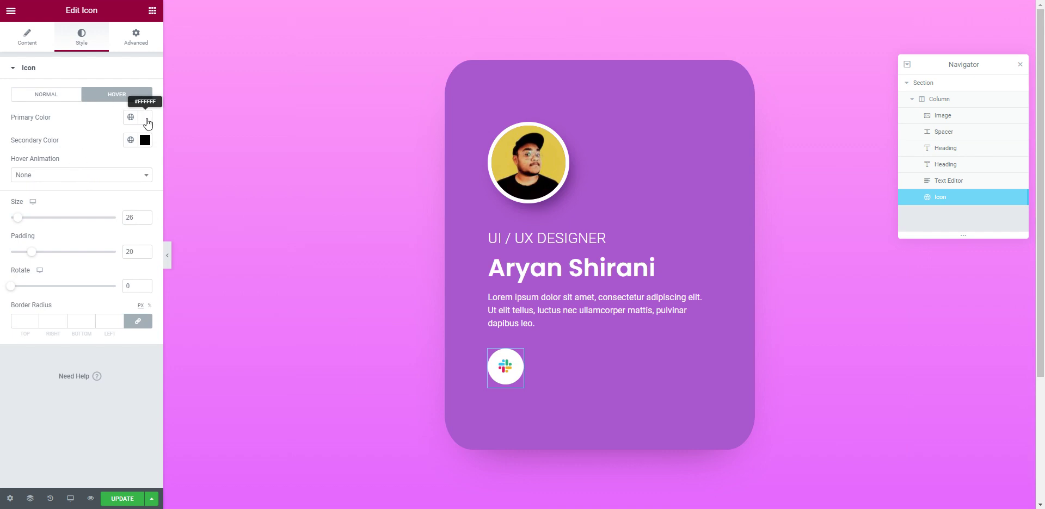
{"action": "left_click", "coordinate": [90, 175]}
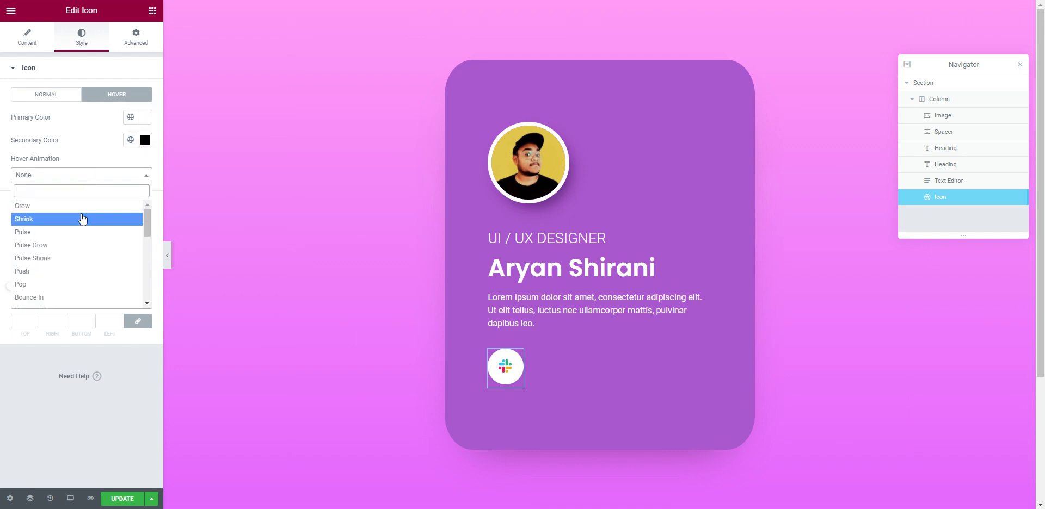
{"action": "left_click", "coordinate": [85, 175]}
Step: Clear the normal secondary colour, then set normal primary #000000 and secondary #FFFFFF
{"action": "left_click", "coordinate": [68, 95]}
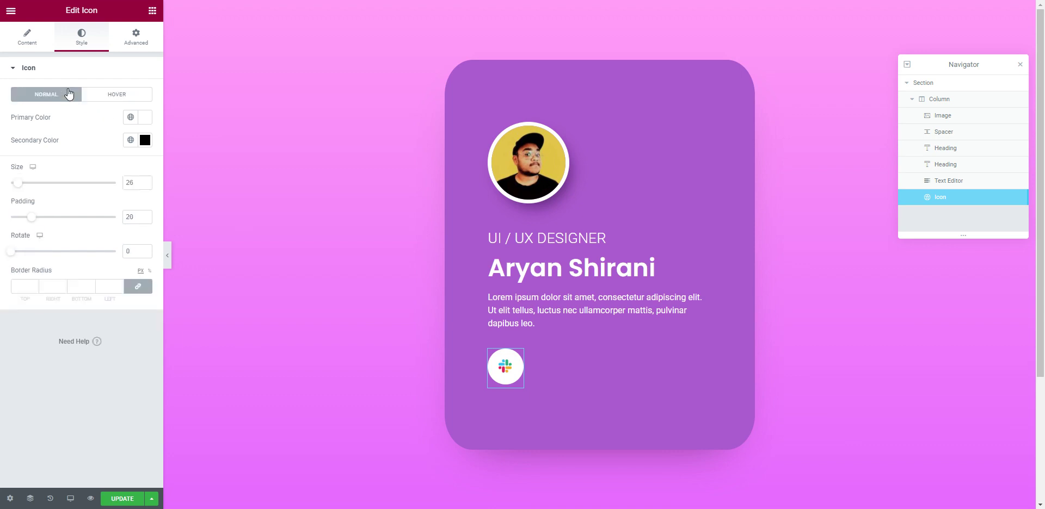
{"action": "left_click", "coordinate": [33, 39]}
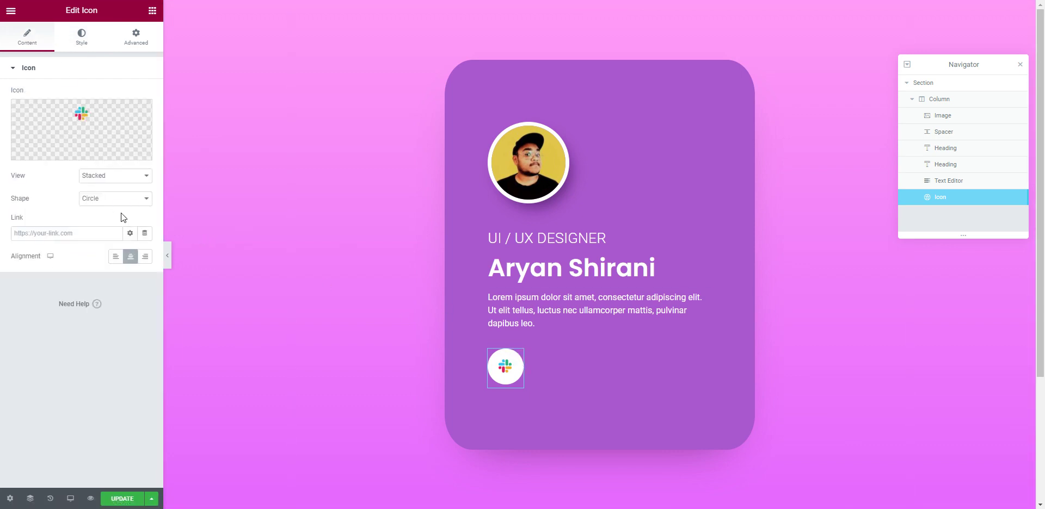
{"action": "left_click", "coordinate": [92, 47]}
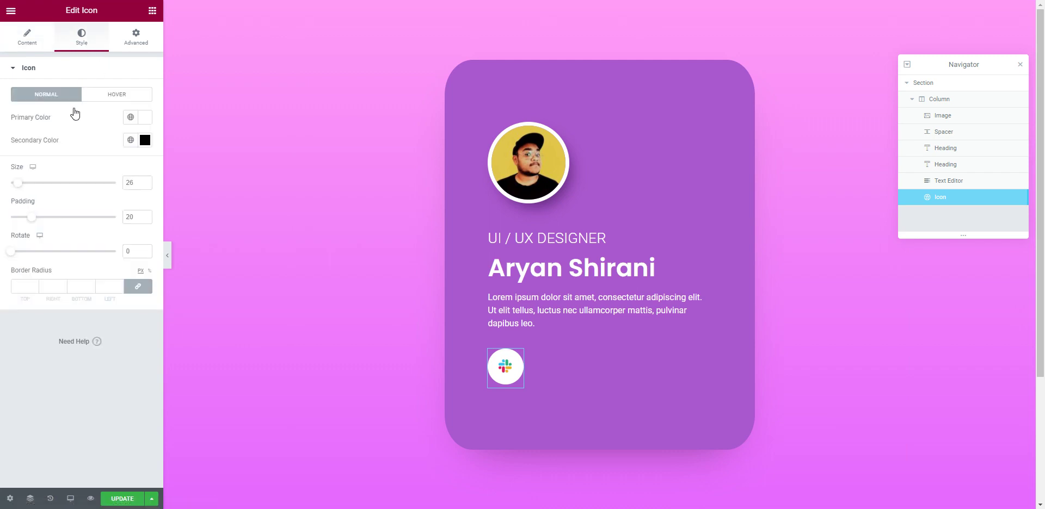
{"action": "left_click", "coordinate": [150, 141]}
{"action": "left_click", "coordinate": [114, 161]}
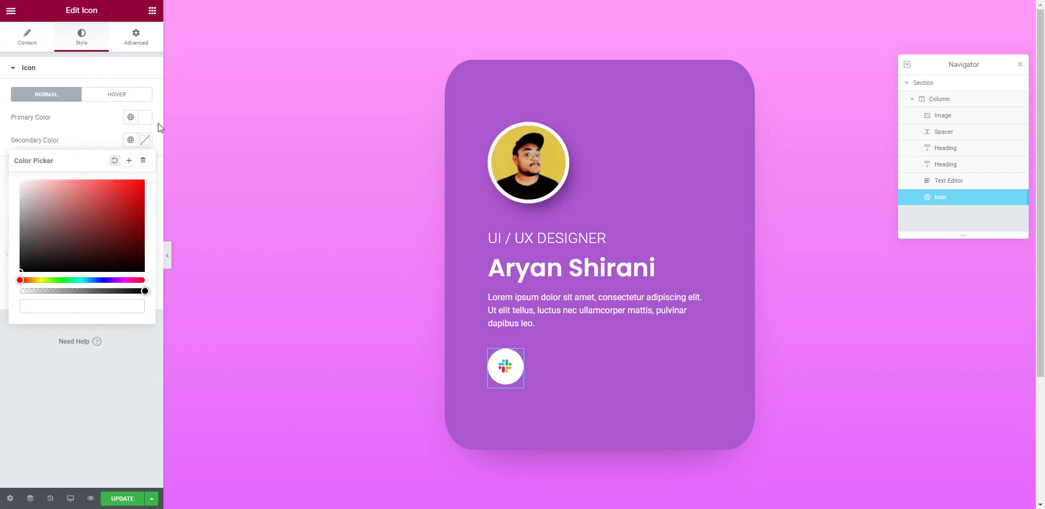
{"action": "left_click", "coordinate": [144, 117]}
{"action": "left_click", "coordinate": [78, 200]}
{"action": "left_click_drag", "start_coordinate": [78, 201], "coordinate": [22, 252]}
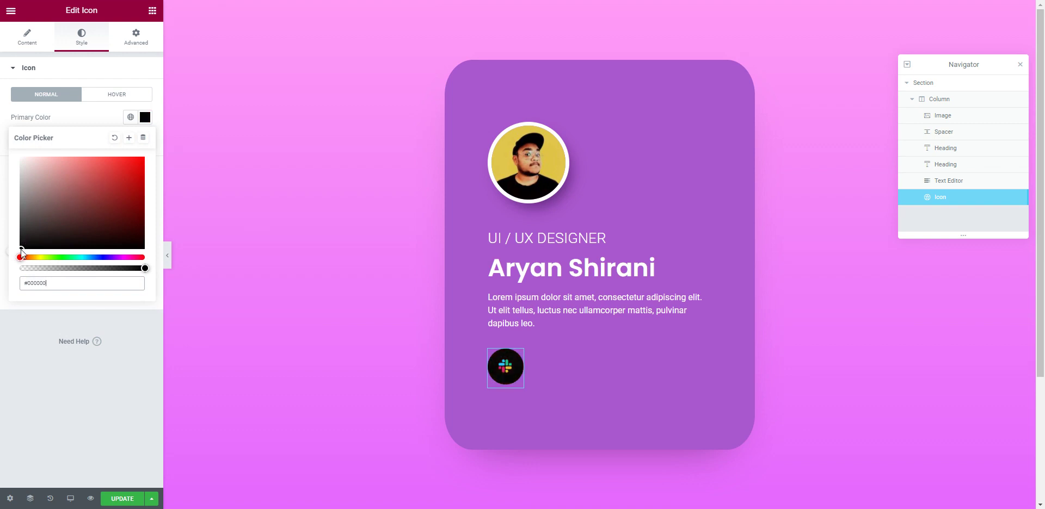
{"action": "left_click", "coordinate": [126, 153]}
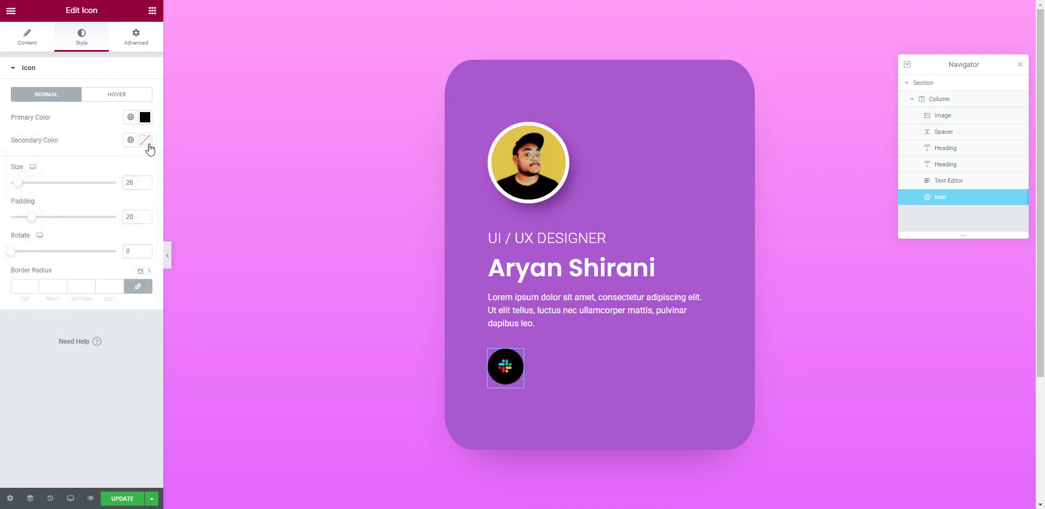
{"action": "left_click", "coordinate": [146, 141]}
{"action": "left_click_drag", "start_coordinate": [77, 231], "coordinate": [4, 155]}
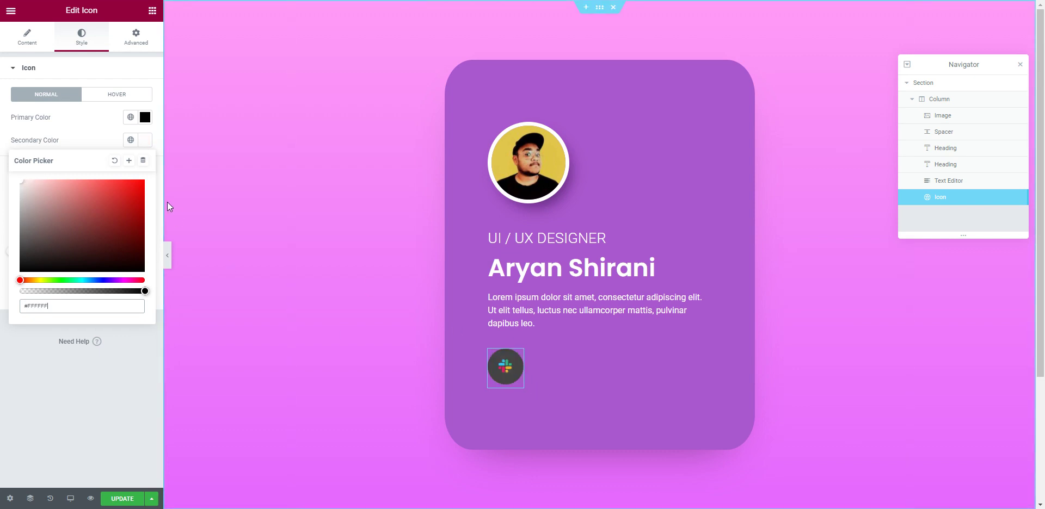
{"action": "left_click", "coordinate": [85, 126]}
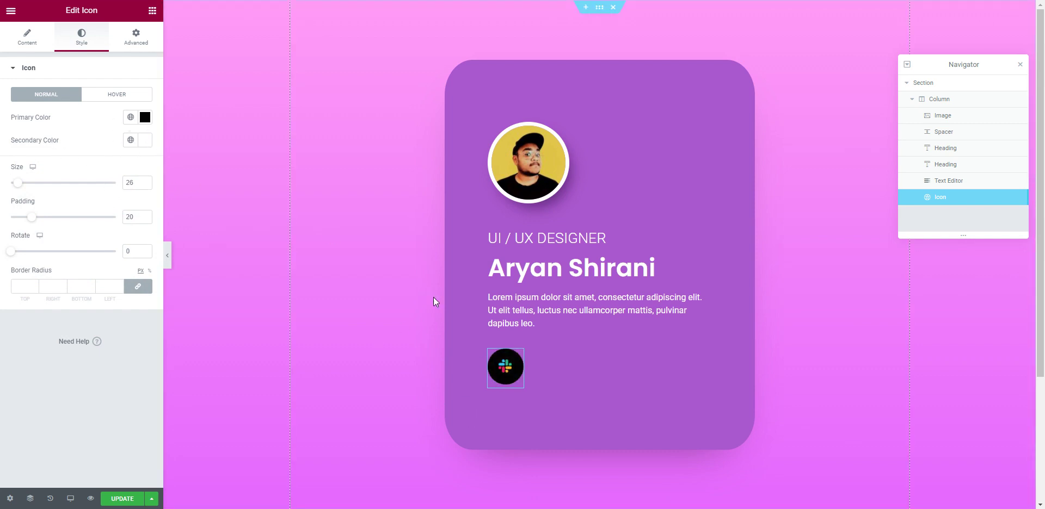
Step: Change the icon's normal primary colour to white
{"action": "left_click", "coordinate": [150, 118]}
{"action": "left_click", "coordinate": [21, 158]}
{"action": "left_click", "coordinate": [111, 97]}
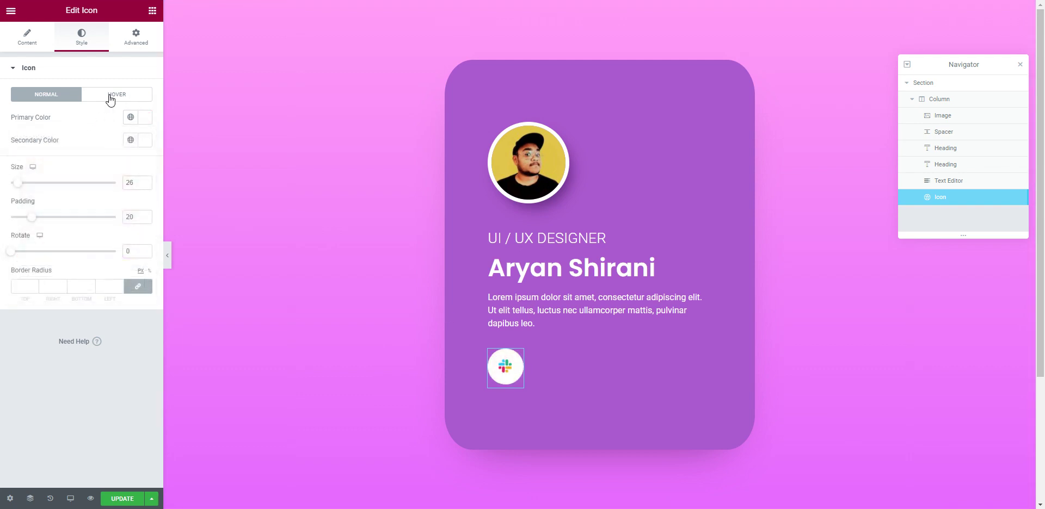
Step: Set the hover primary colour to black and the hover secondary colour to white
{"action": "left_click", "coordinate": [112, 95]}
{"action": "left_click", "coordinate": [148, 119]}
{"action": "left_click_drag", "start_coordinate": [133, 161], "coordinate": [3, 287]}
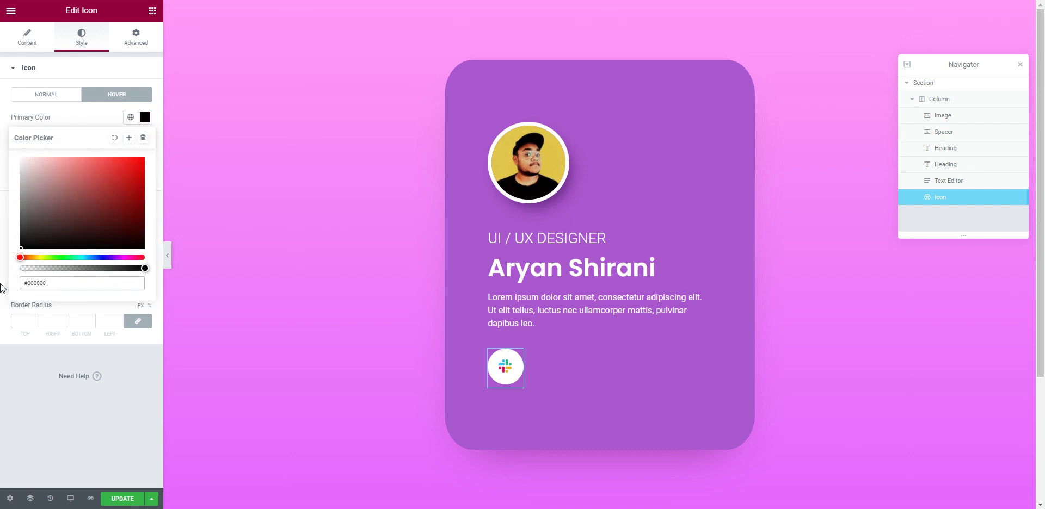
{"action": "left_click", "coordinate": [133, 142]}
{"action": "left_click", "coordinate": [145, 140]}
{"action": "left_click_drag", "start_coordinate": [101, 201], "coordinate": [17, 177]}
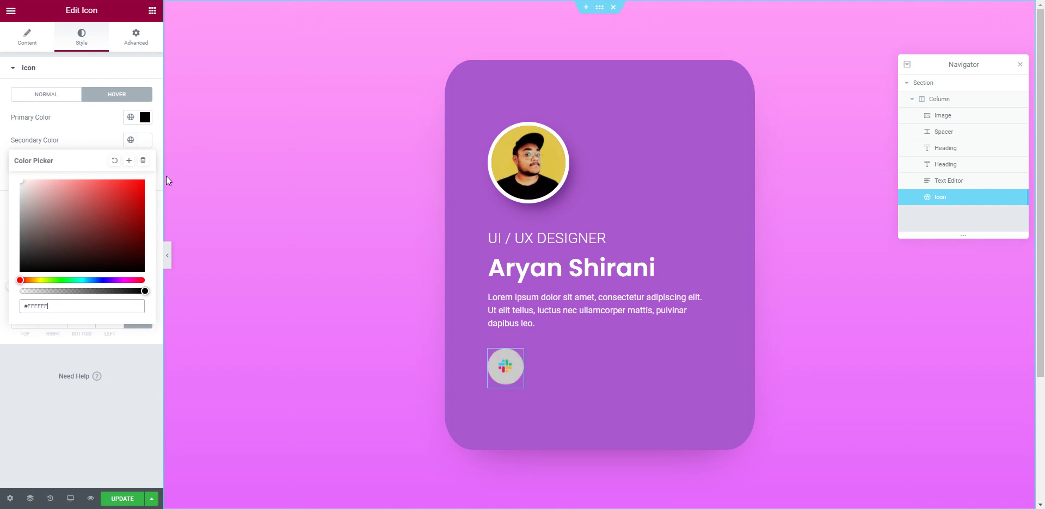
{"action": "left_click", "coordinate": [106, 132]}
{"action": "left_click", "coordinate": [145, 141]}
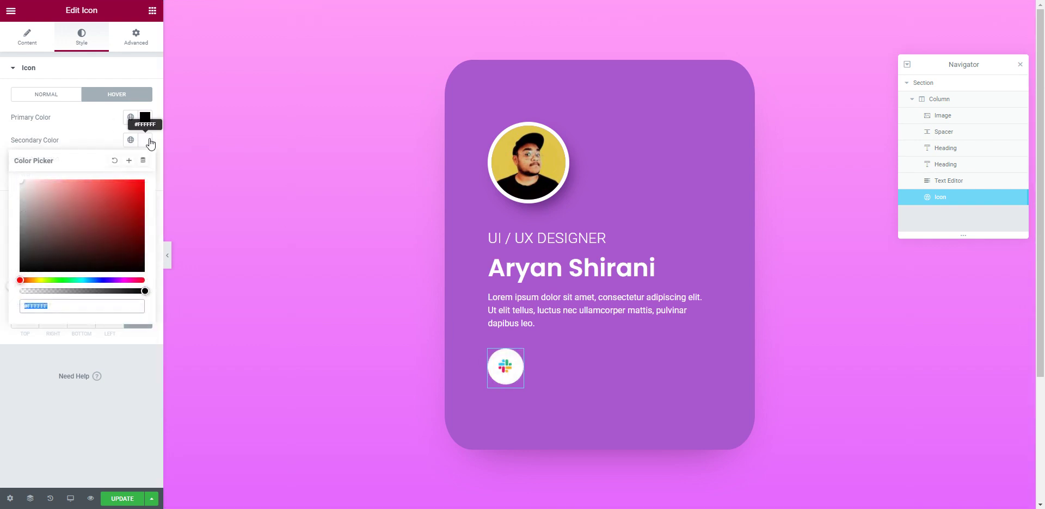
{"action": "left_click", "coordinate": [146, 143]}
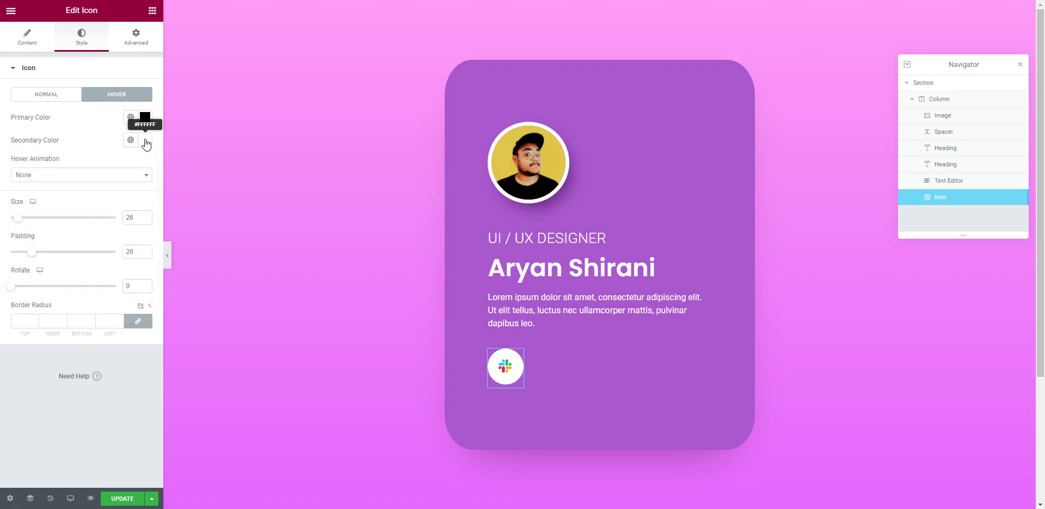
{"action": "left_click", "coordinate": [146, 143]}
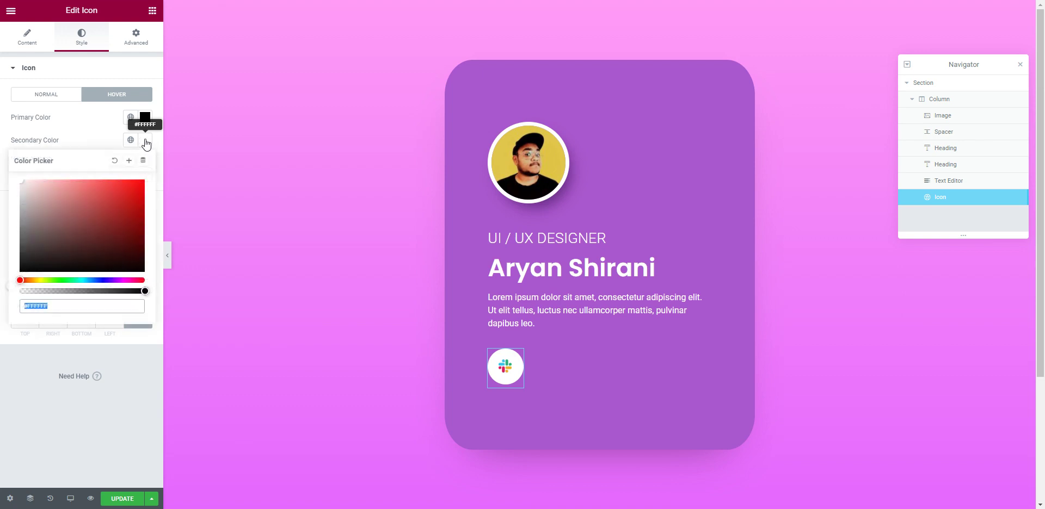
{"action": "left_click", "coordinate": [146, 143]}
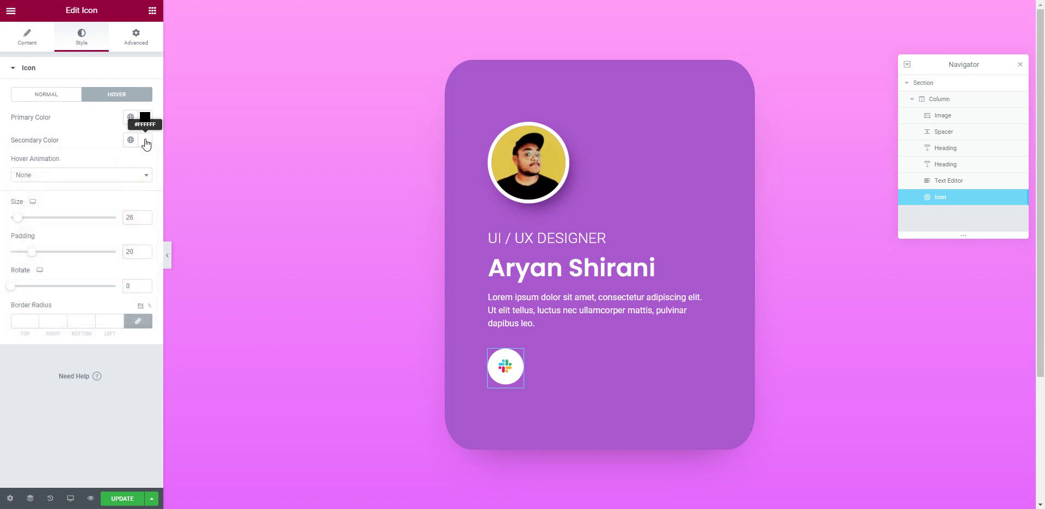
{"action": "left_click", "coordinate": [55, 96]}
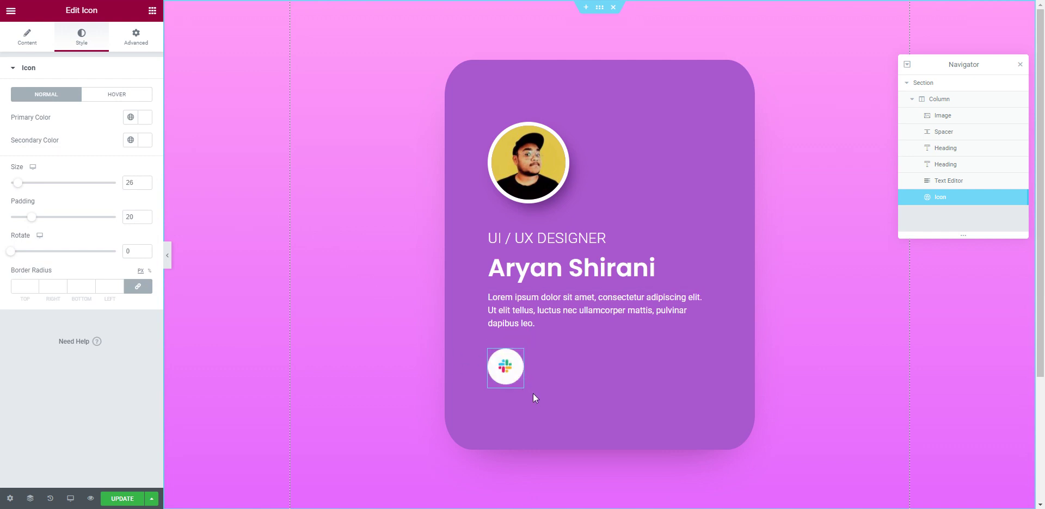
{"action": "right_click", "coordinate": [515, 370]}
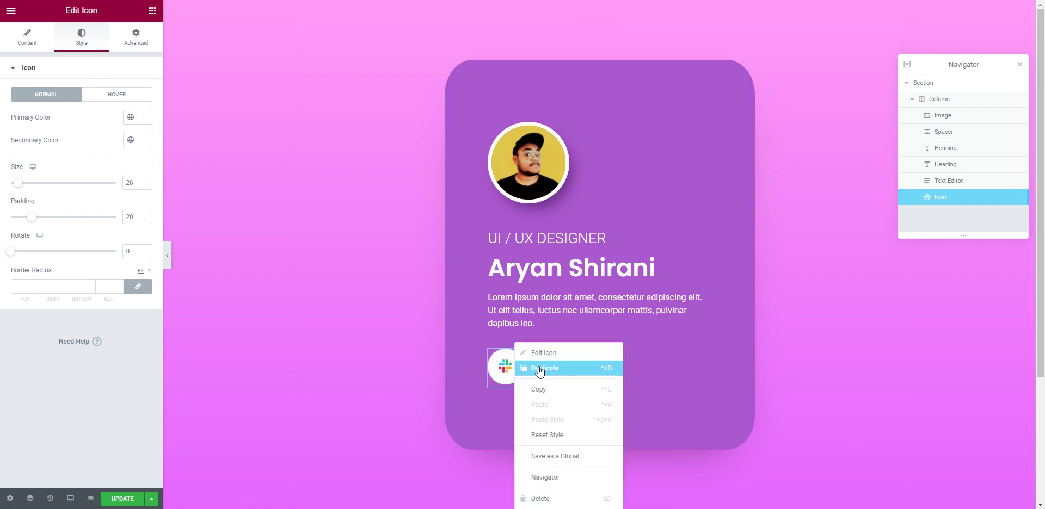
{"action": "left_click", "coordinate": [540, 370]}
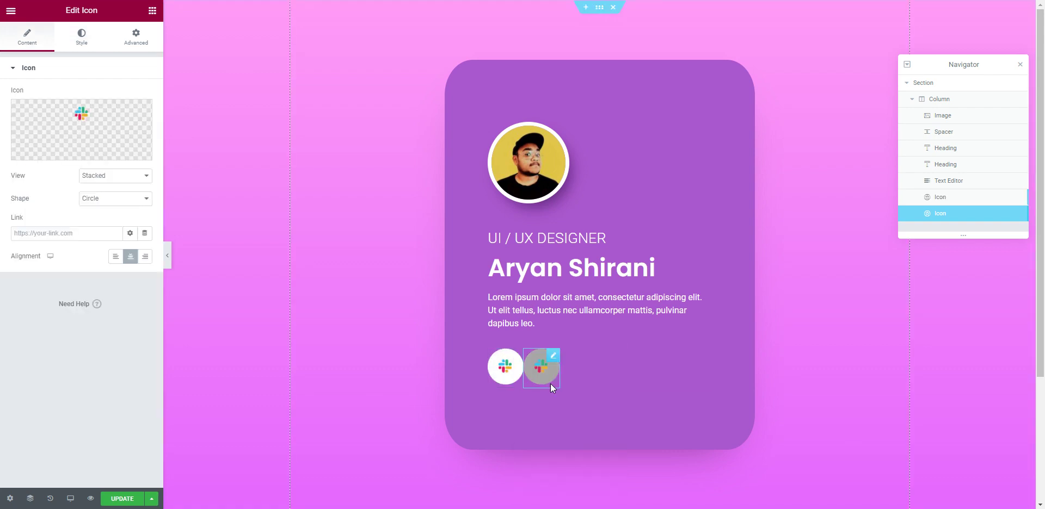
{"action": "right_click", "coordinate": [551, 352]}
{"action": "left_click", "coordinate": [601, 368]}
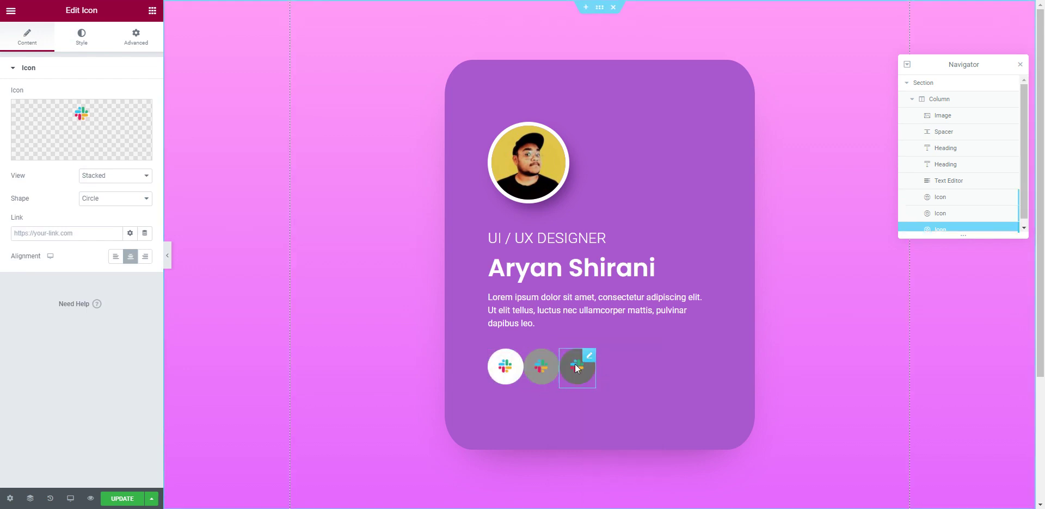
{"action": "right_click", "coordinate": [554, 358]}
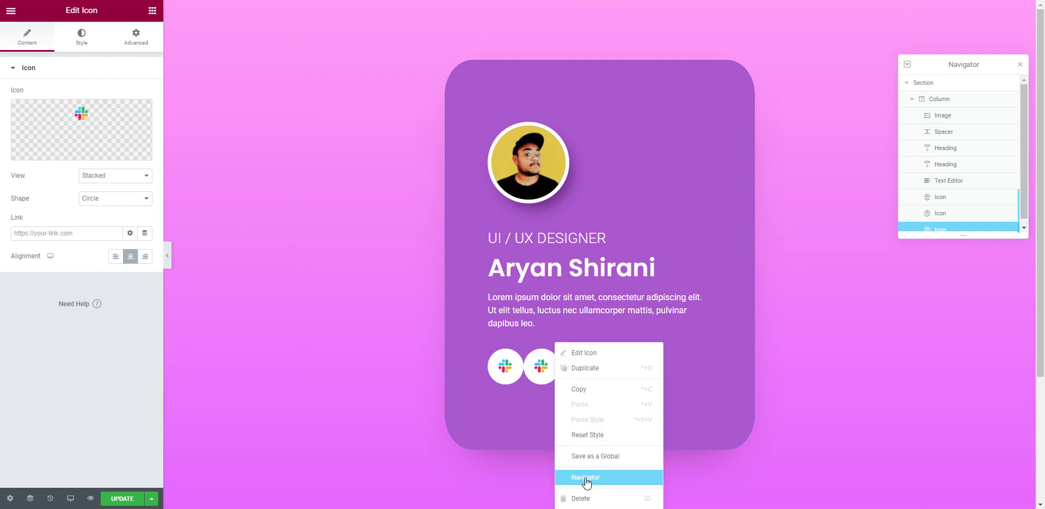
{"action": "left_click", "coordinate": [588, 495]}
{"action": "right_click", "coordinate": [553, 363]}
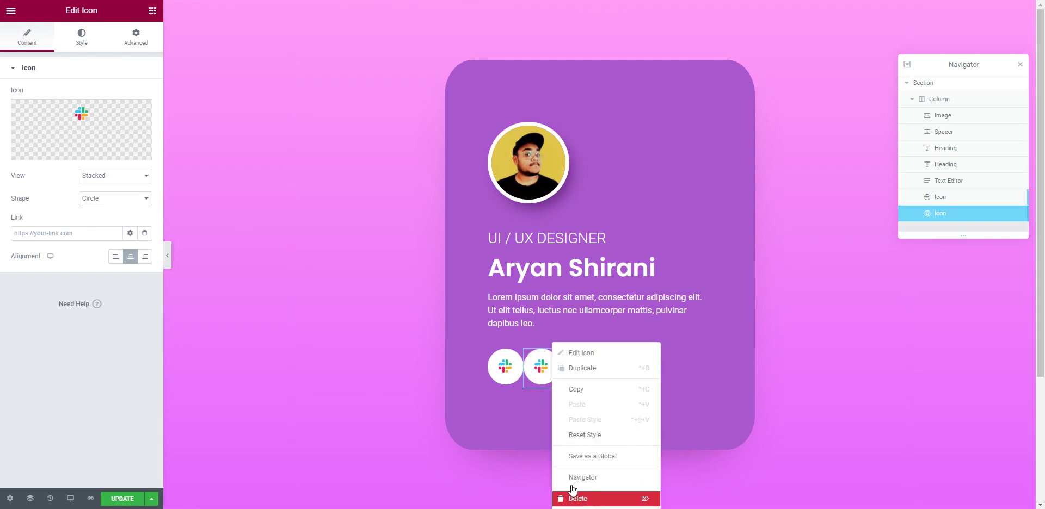
{"action": "left_click", "coordinate": [587, 494]}
{"action": "left_click", "coordinate": [518, 358]}
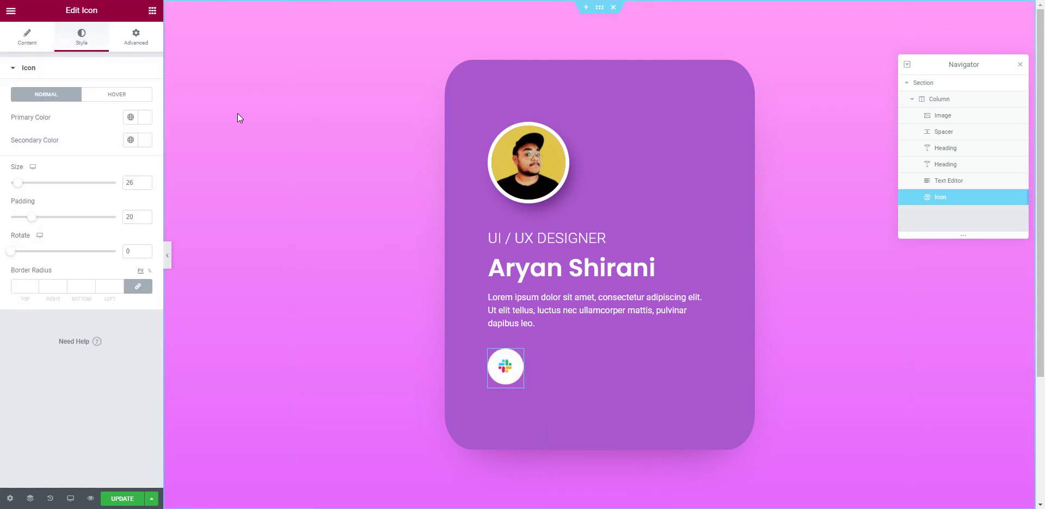
{"action": "left_click", "coordinate": [131, 41]}
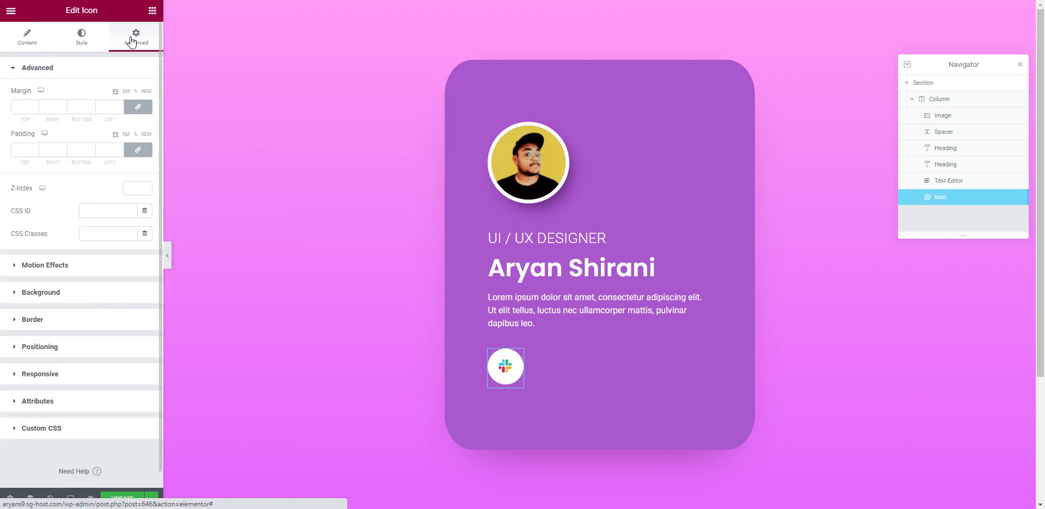
Step: Unlink the icon widget's padding and set right padding to 15, the other sides 0
{"action": "left_click", "coordinate": [55, 149]}
{"action": "type", "text": "10"}
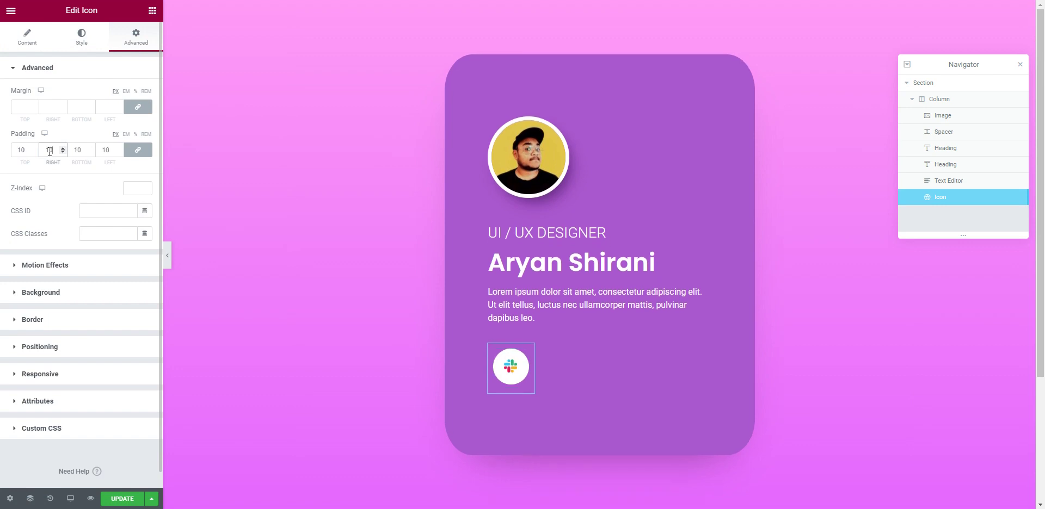
{"action": "type", "text": "0"}
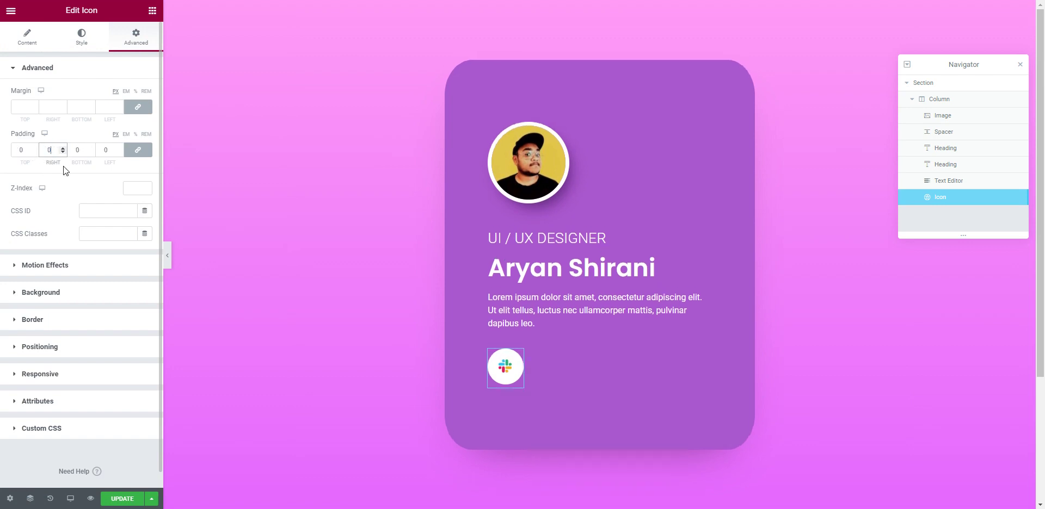
{"action": "left_click", "coordinate": [137, 150]}
{"action": "double_click", "coordinate": [56, 151]}
{"action": "type", "text": "10"}
{"action": "left_click_drag", "start_coordinate": [58, 152], "coordinate": [42, 151]}
{"action": "type", "text": "15"}
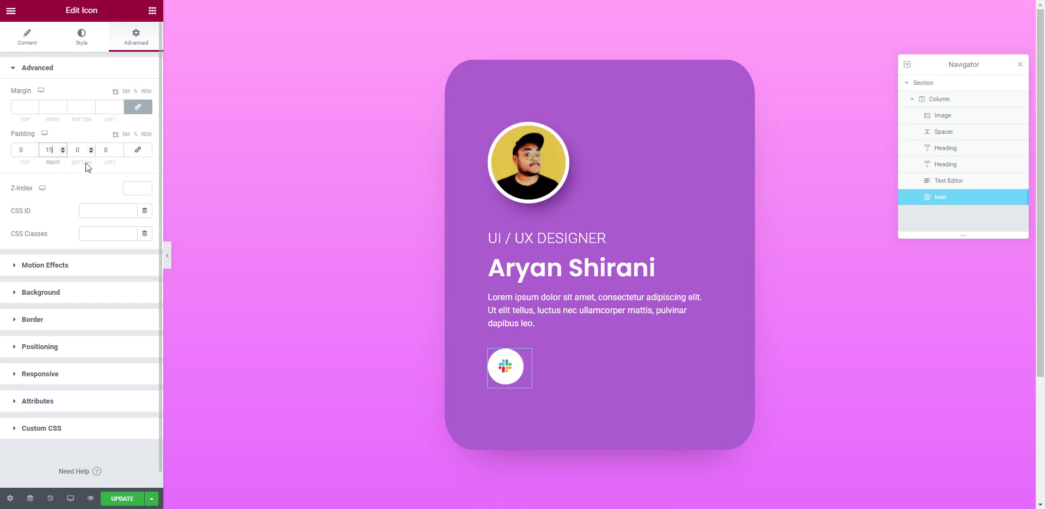
{"action": "left_click", "coordinate": [36, 41]}
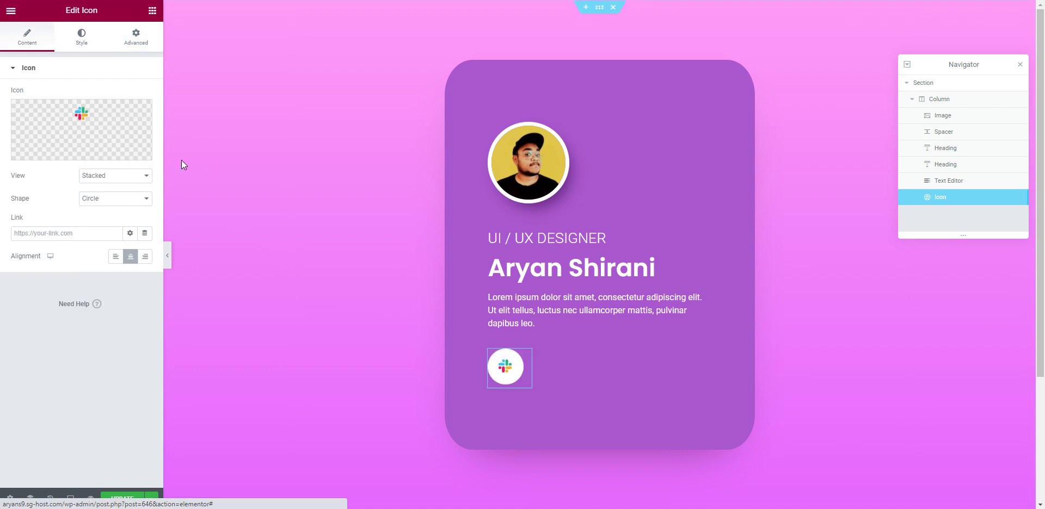
{"action": "left_click", "coordinate": [79, 40]}
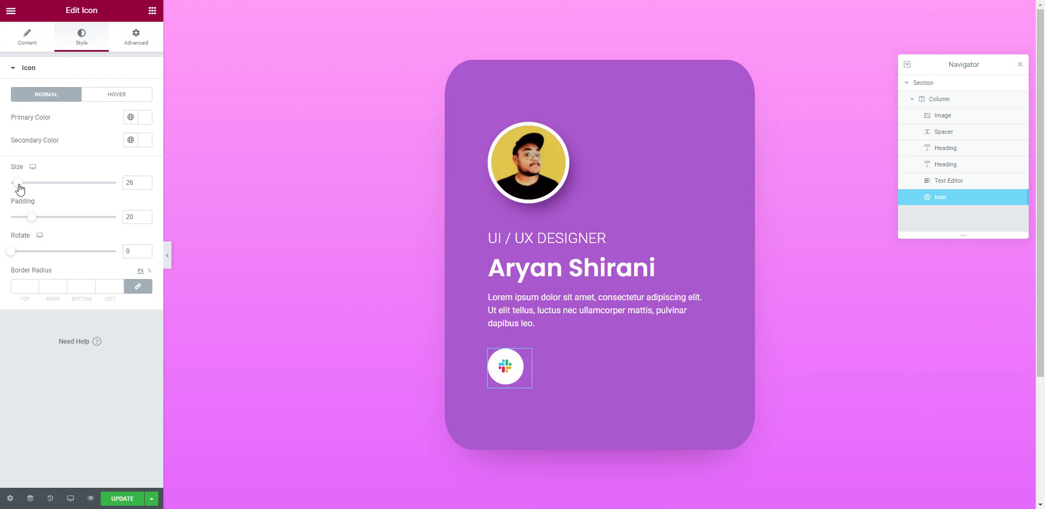
Step: Nudge the icon's size and padding, then duplicate and delete a test copy of it
{"action": "left_click_drag", "start_coordinate": [19, 186], "coordinate": [20, 189]}
{"action": "left_click_drag", "start_coordinate": [32, 217], "coordinate": [31, 220]}
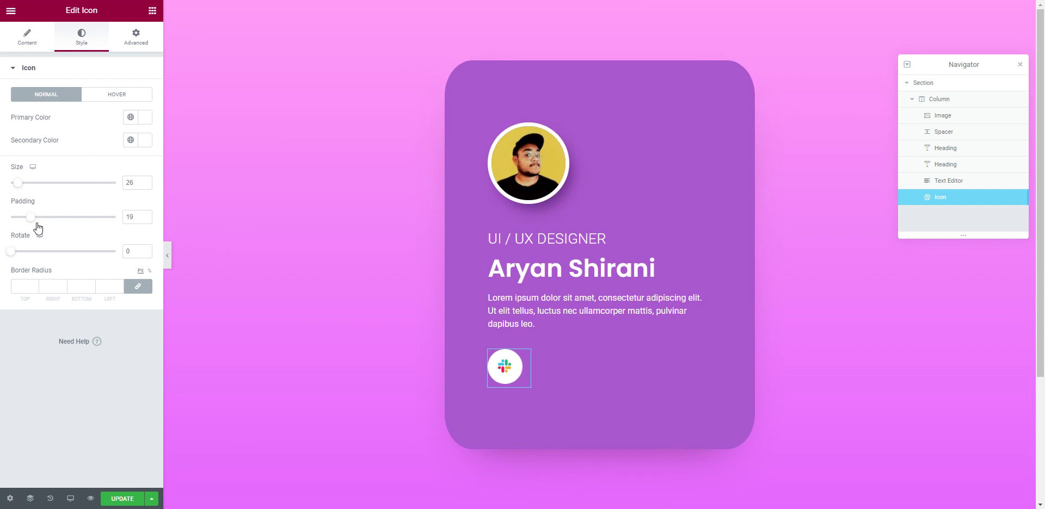
{"action": "left_click", "coordinate": [536, 329]}
{"action": "right_click", "coordinate": [524, 361]}
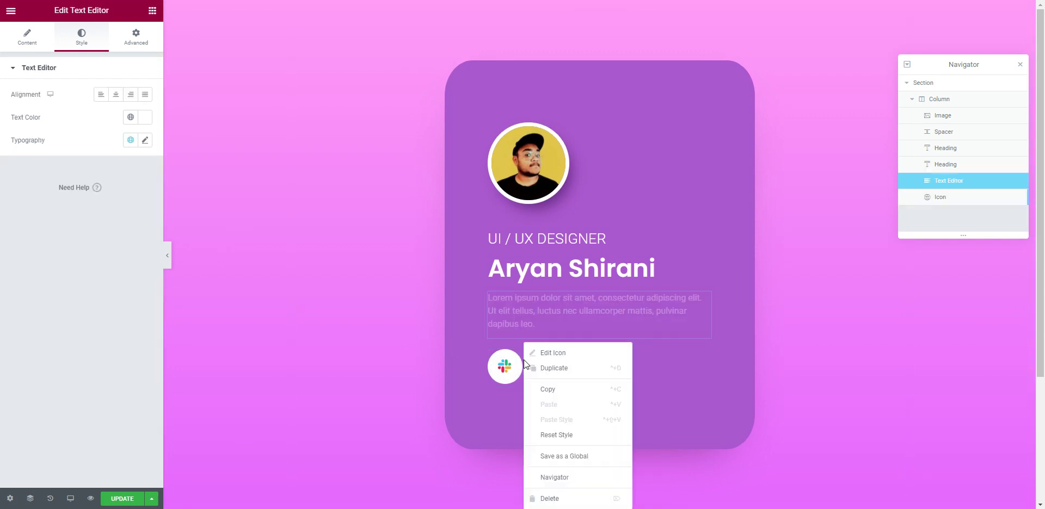
{"action": "left_click", "coordinate": [600, 369]}
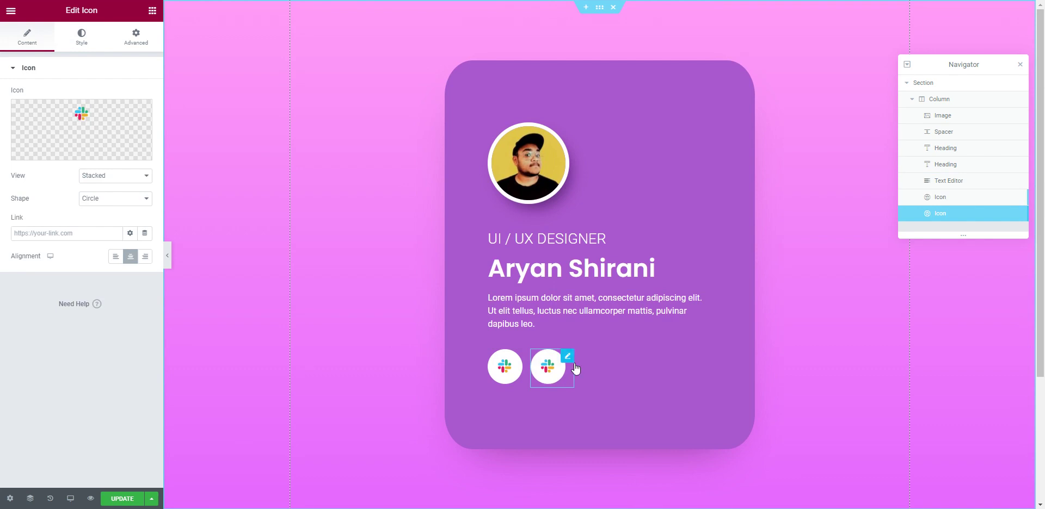
{"action": "right_click", "coordinate": [571, 360]}
{"action": "left_click", "coordinate": [626, 499]}
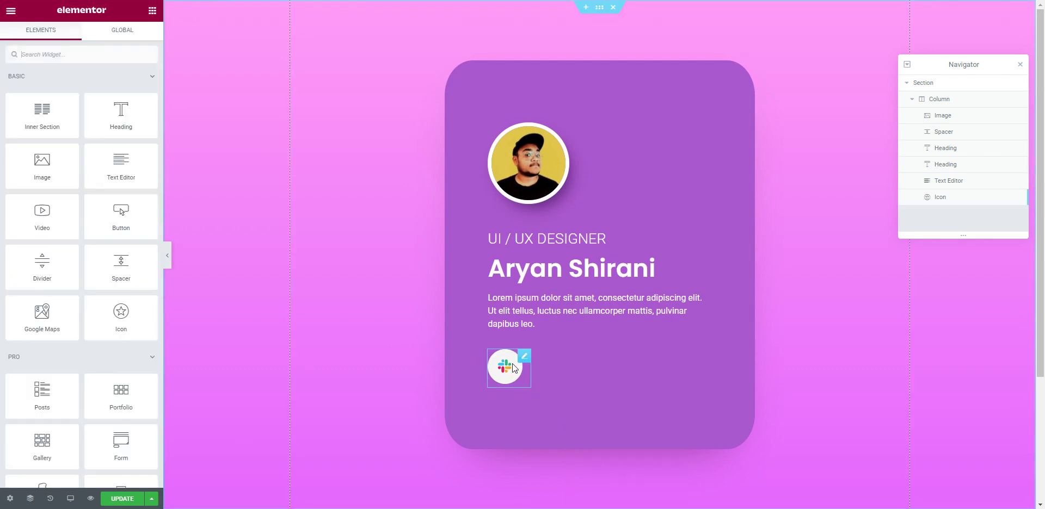
Step: Set the Slack icon's size to 25 and its padding to 17
{"action": "left_click", "coordinate": [524, 360]}
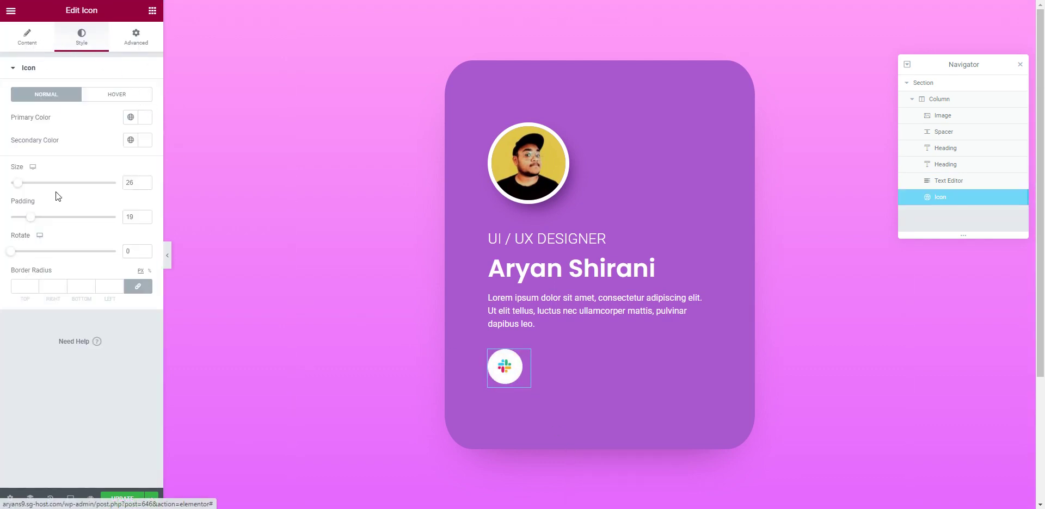
{"action": "left_click_drag", "start_coordinate": [34, 220], "coordinate": [35, 219]}
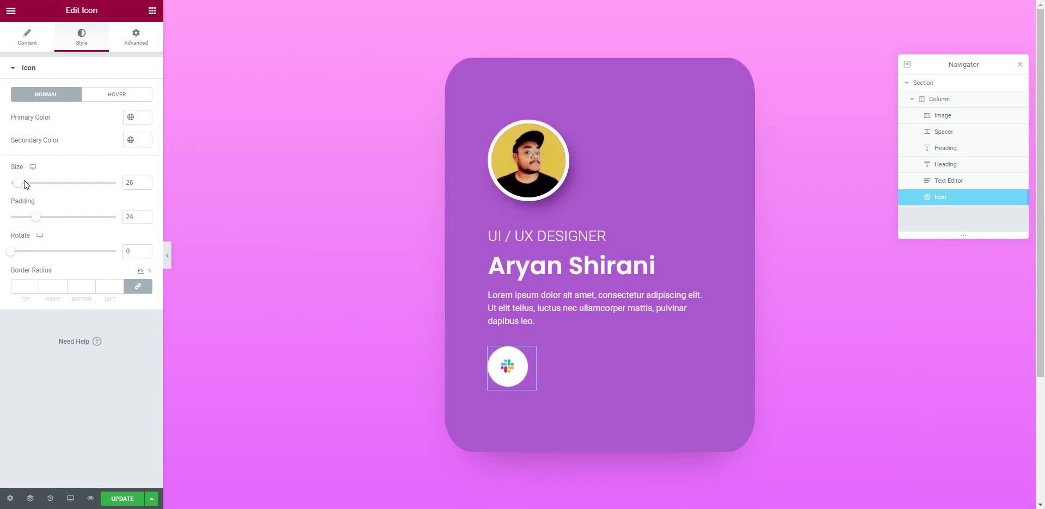
{"action": "left_click_drag", "start_coordinate": [21, 184], "coordinate": [39, 187]}
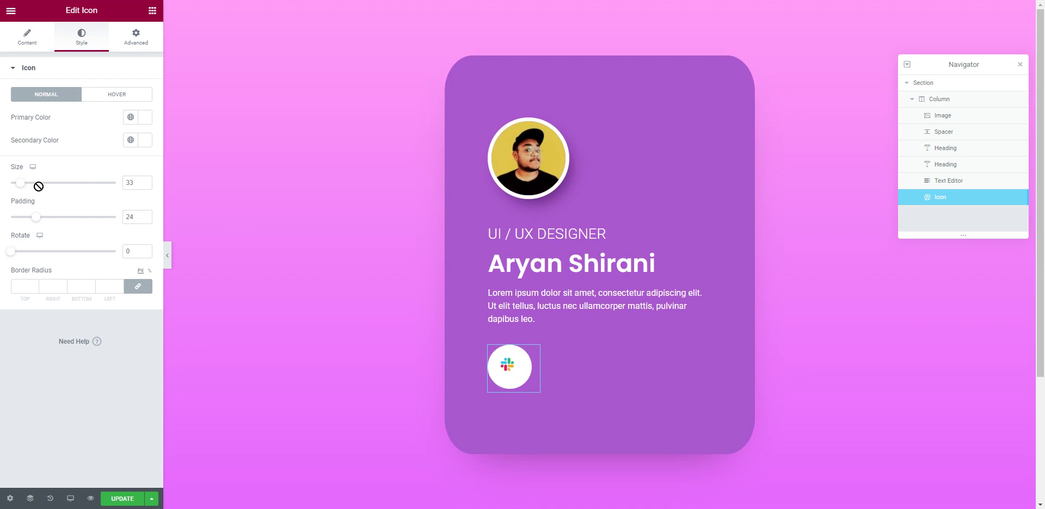
{"action": "type", "text": "20"}
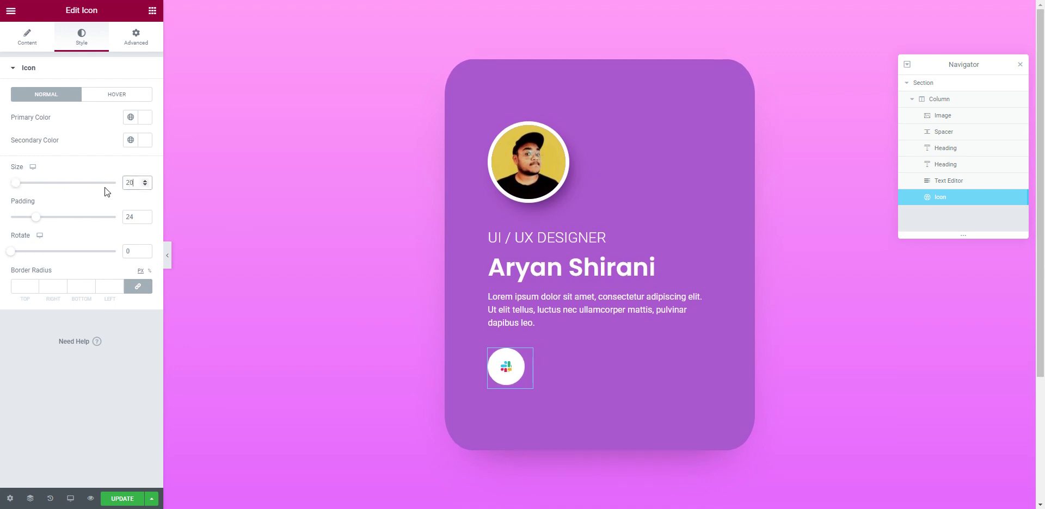
{"action": "type", "text": "5"}
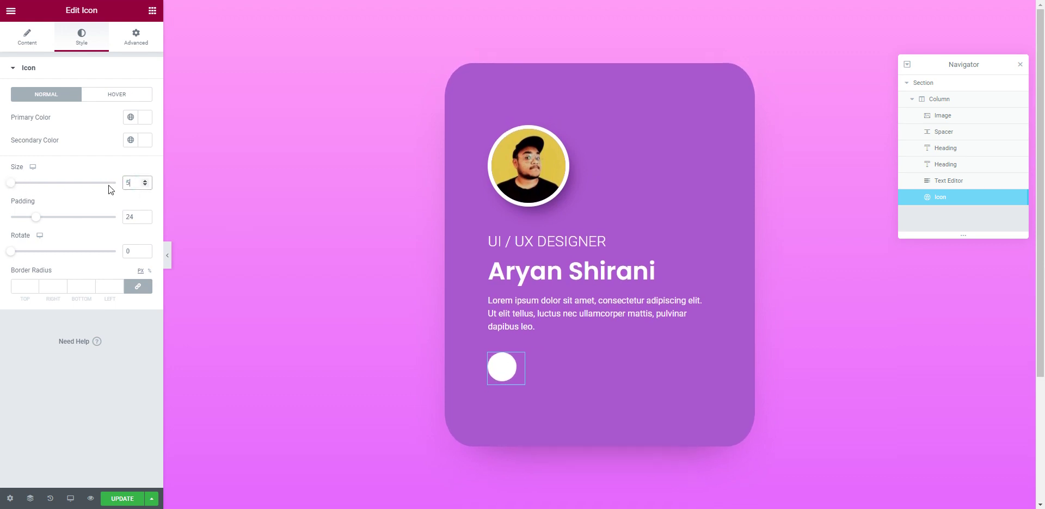
{"action": "type", "text": "30"}
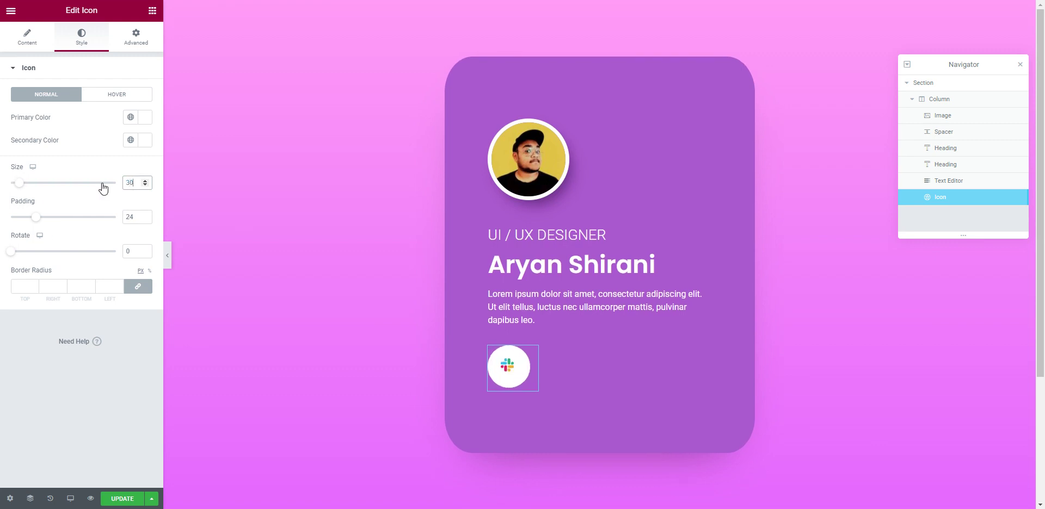
{"action": "double_click", "coordinate": [139, 222]}
{"action": "left_click", "coordinate": [145, 219]}
{"action": "left_click", "coordinate": [145, 219]}
{"action": "left_click", "coordinate": [146, 219]}
{"action": "left_click", "coordinate": [146, 220]}
{"action": "left_click", "coordinate": [145, 219]}
{"action": "left_click", "coordinate": [145, 219]}
{"action": "left_click", "coordinate": [145, 219]}
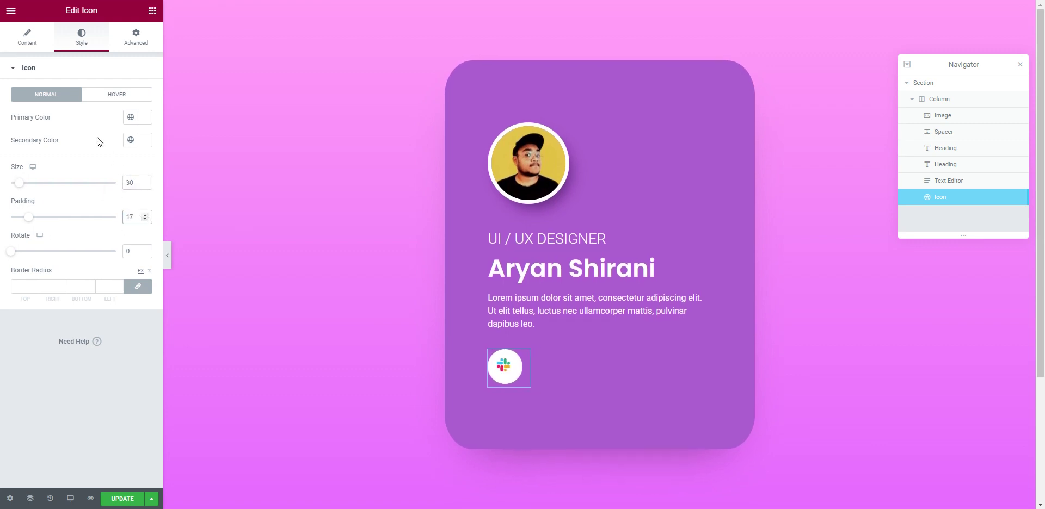
{"action": "left_click_drag", "start_coordinate": [24, 184], "coordinate": [22, 187]}
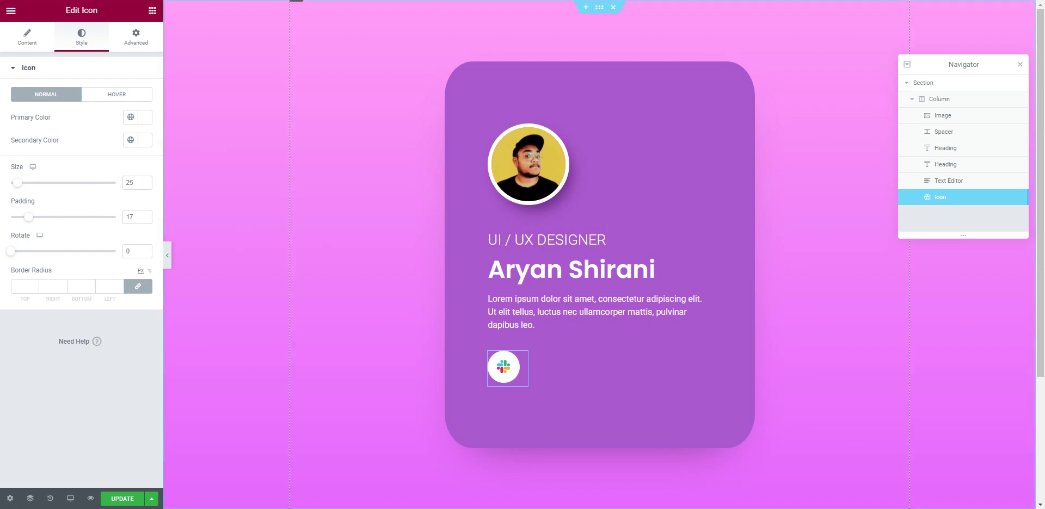
{"action": "left_click", "coordinate": [670, 270]}
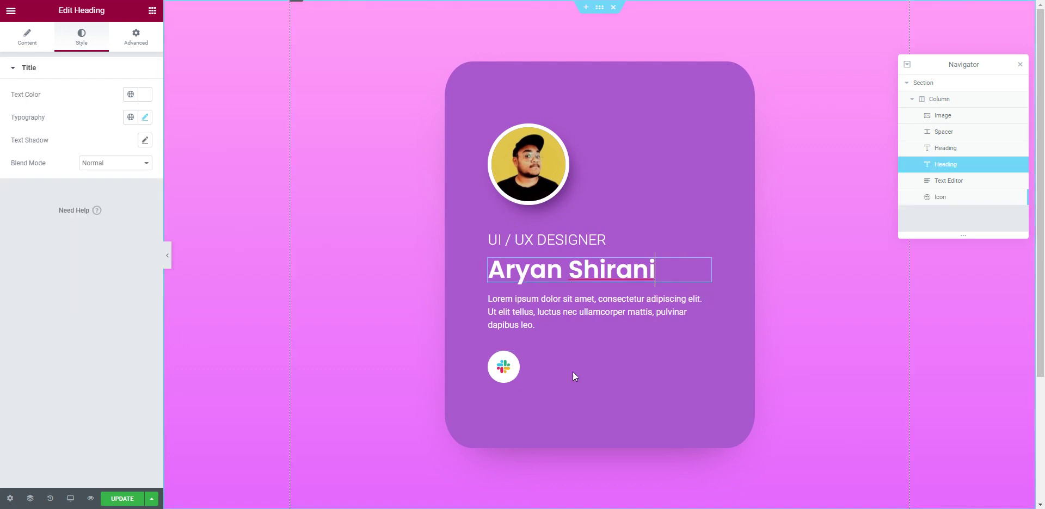
{"action": "left_click", "coordinate": [518, 365]}
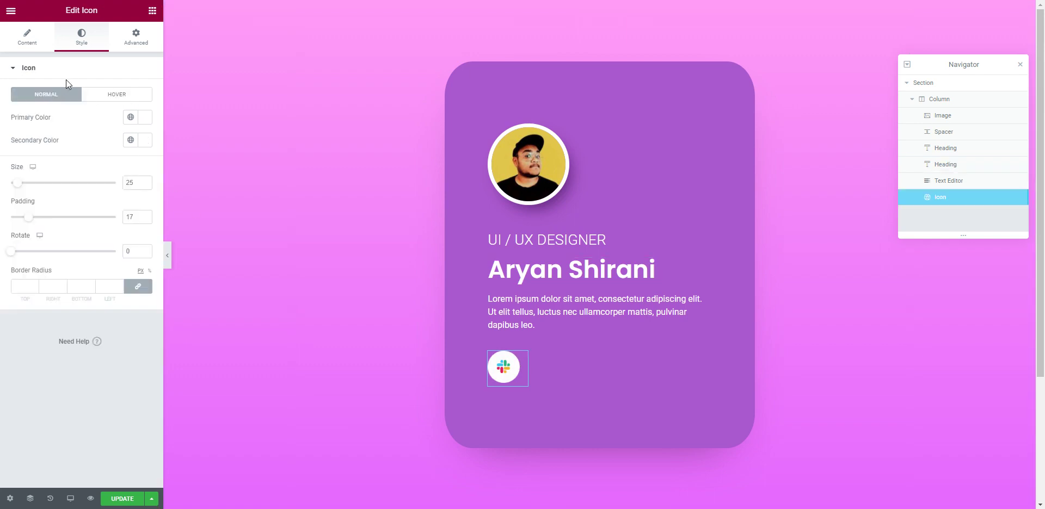
{"action": "left_click", "coordinate": [12, 42]}
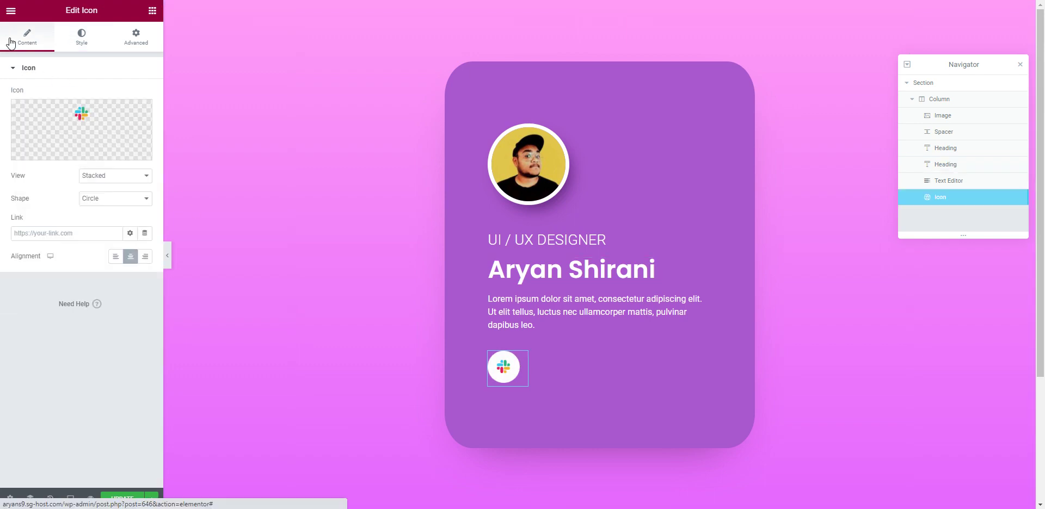
Step: Duplicate the Slack icon and choose Upload SVG for the copy instead of the Icon Library
{"action": "right_click", "coordinate": [523, 362]}
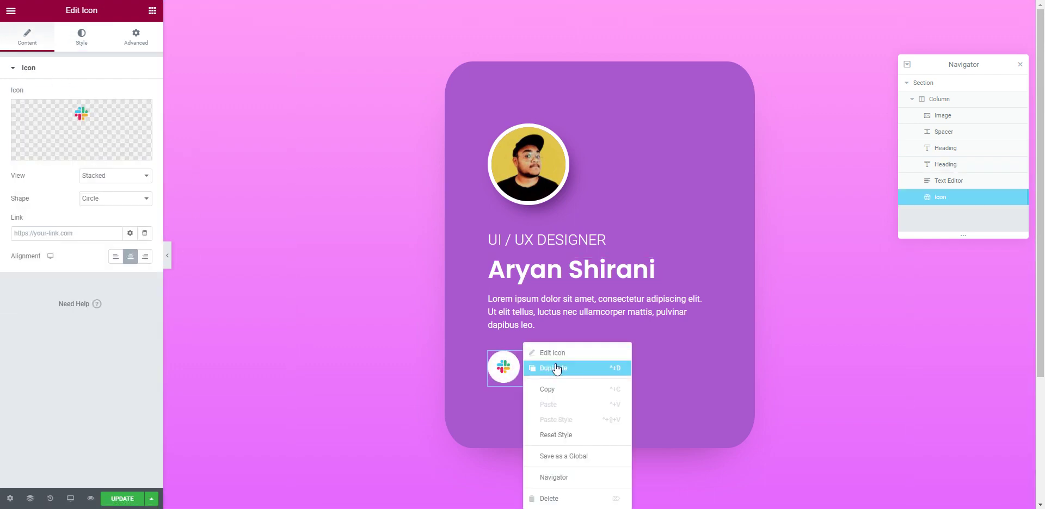
{"action": "left_click", "coordinate": [553, 366]}
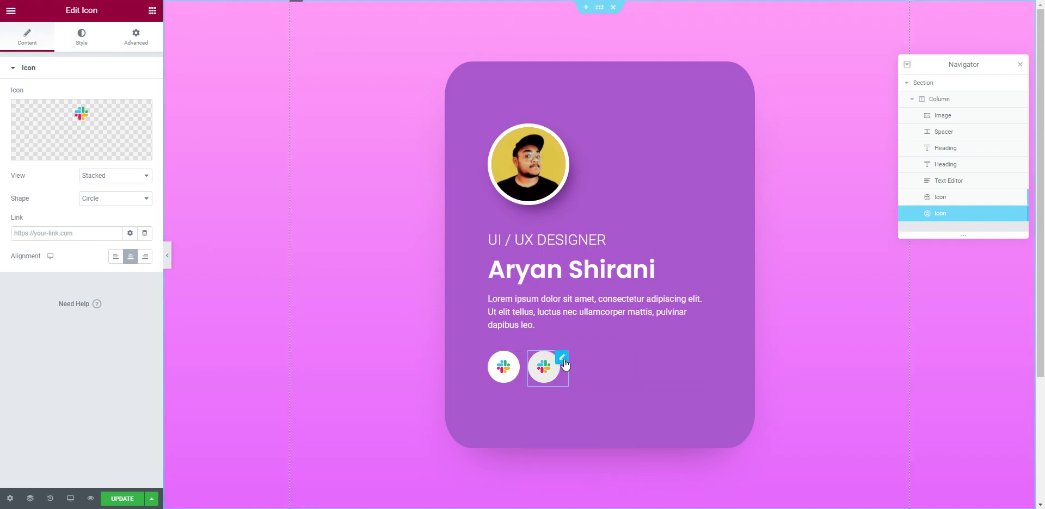
{"action": "left_click", "coordinate": [84, 118]}
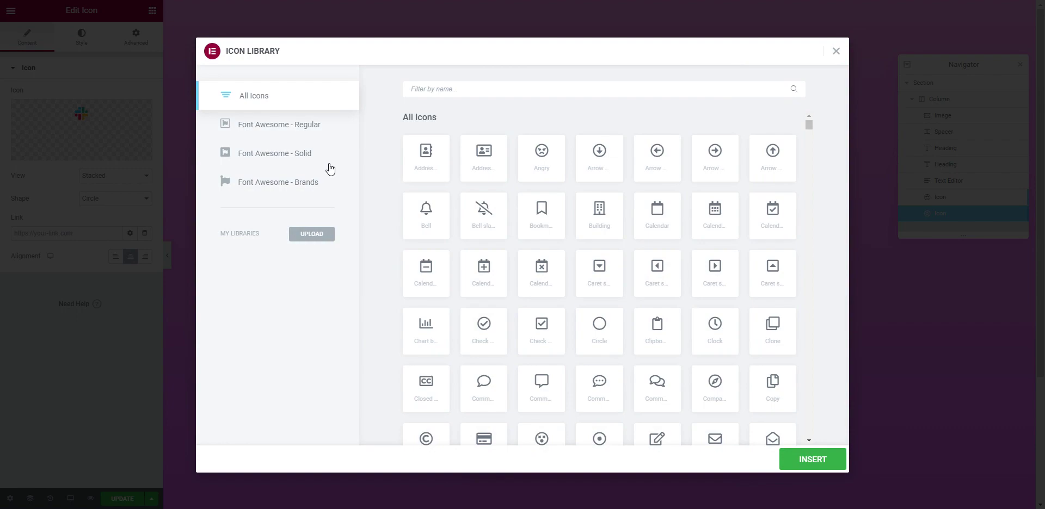
{"action": "left_click", "coordinate": [835, 52]}
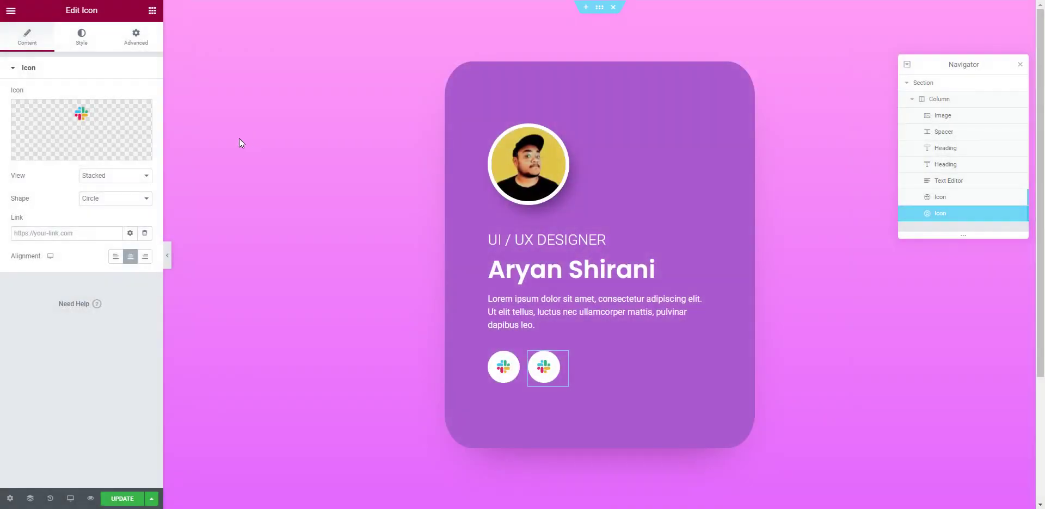
{"action": "left_click", "coordinate": [117, 154]}
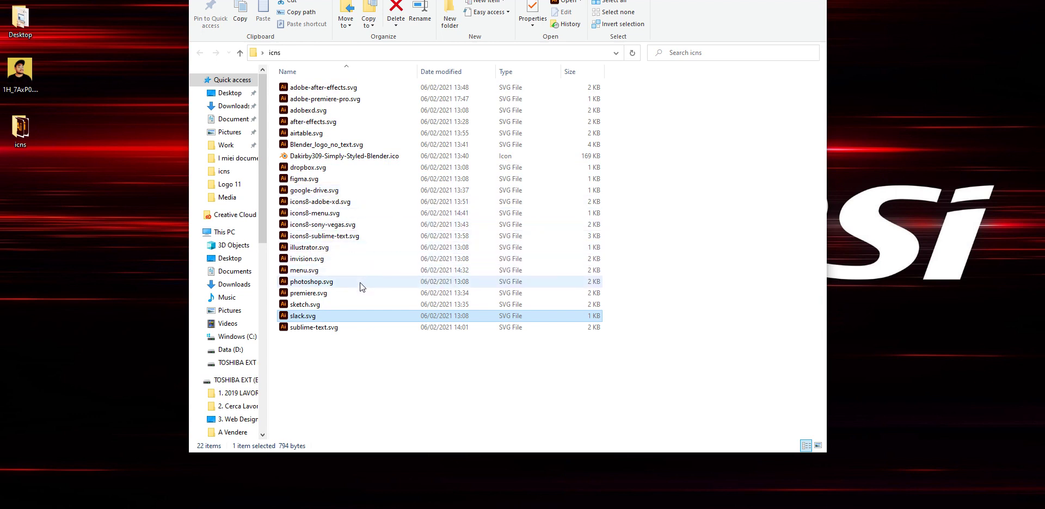
Step: Drag sketch.svg from the icns folder into the Insert Media upload window
{"action": "left_click", "coordinate": [343, 305]}
{"action": "mouse_move", "coordinate": [344, 305]}
{"action": "left_mouse_down"}
{"action": "mouse_move", "coordinate": [220, 364]}
{"action": "mouse_move", "coordinate": [269, 485]}
{"action": "mouse_move", "coordinate": [279, 482]}
{"action": "mouse_move", "coordinate": [198, 328]}
{"action": "mouse_move", "coordinate": [406, 414]}
{"action": "left_mouse_up"}
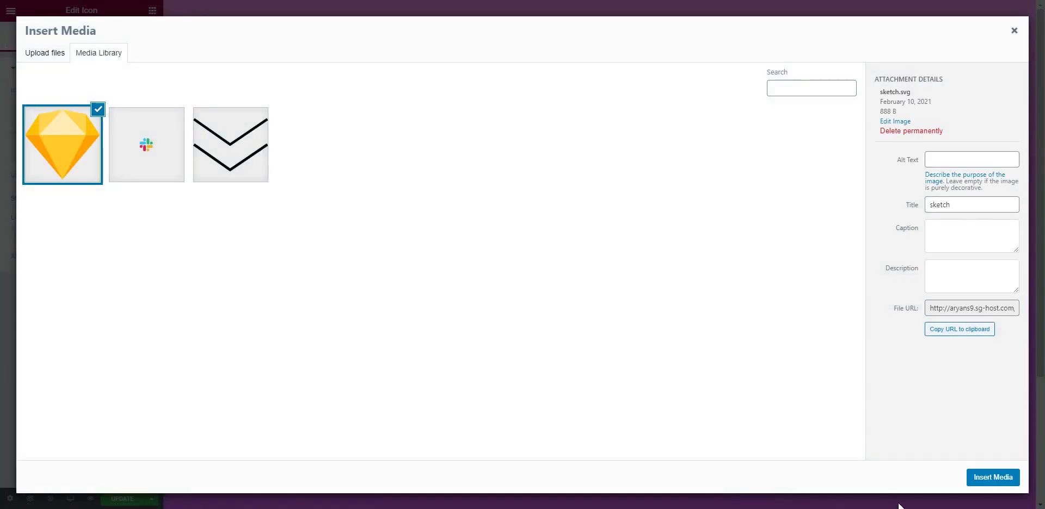
Step: Insert sketch.svg as the second icon, duplicate it, and start an SVG upload for the copy
{"action": "left_click", "coordinate": [993, 478]}
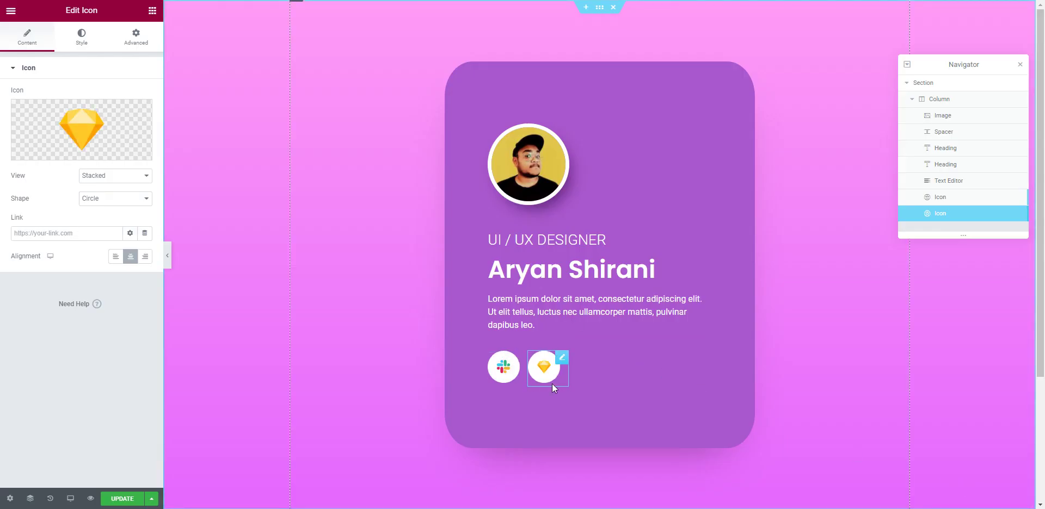
{"action": "right_click", "coordinate": [566, 359]}
{"action": "left_click", "coordinate": [593, 367]}
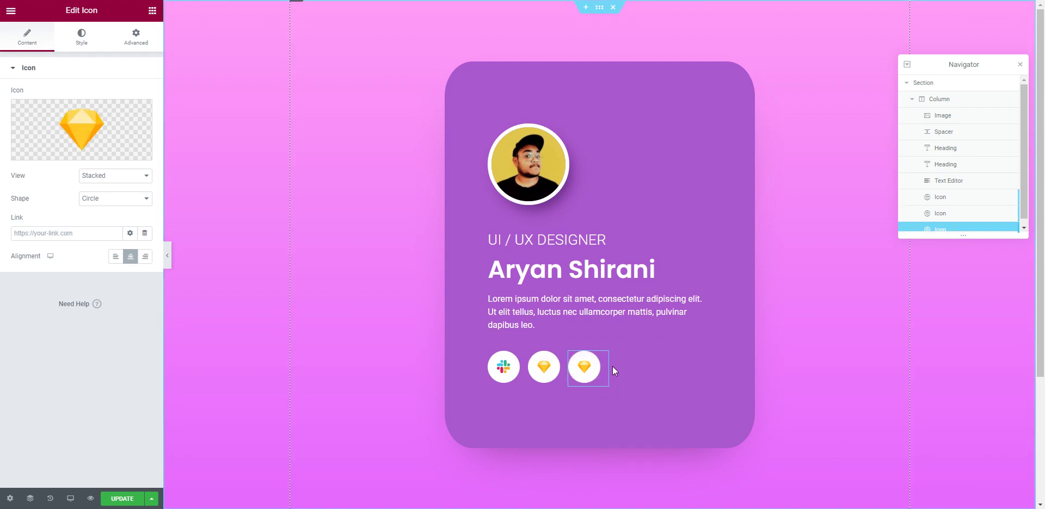
{"action": "mouse_move", "coordinate": [109, 133]}
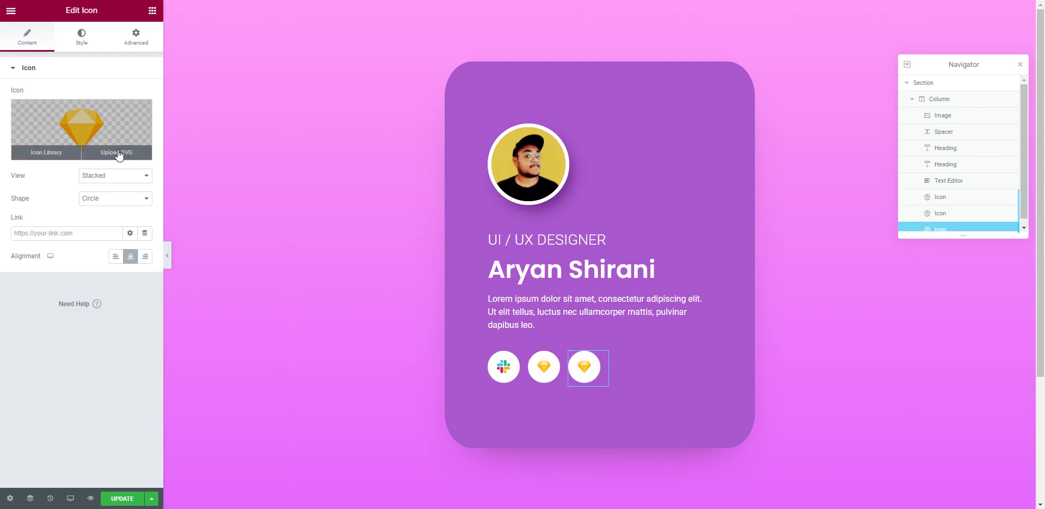
{"action": "left_click", "coordinate": [117, 152]}
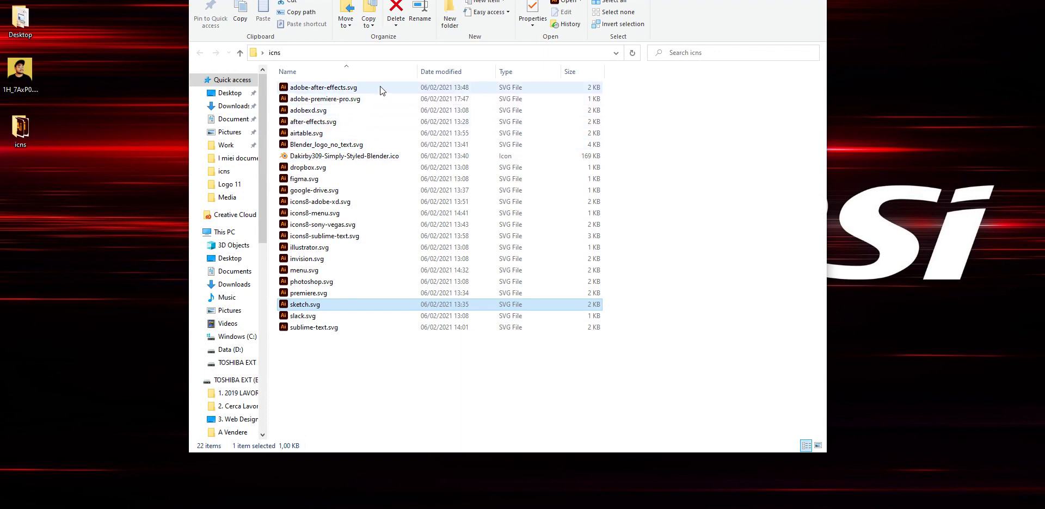
Step: Drag adobexd.svg from the icns folder into the Insert Media upload window
{"action": "left_click", "coordinate": [337, 110]}
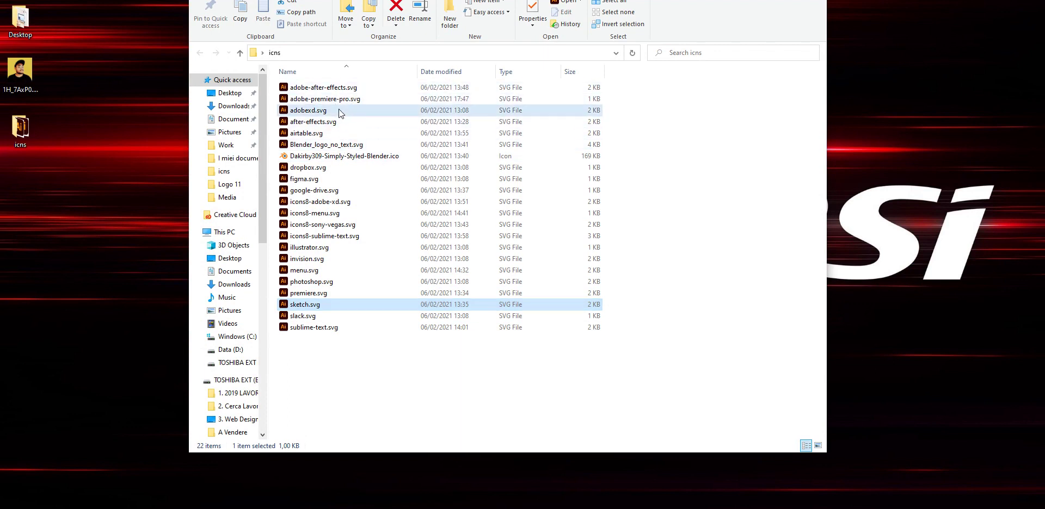
{"action": "mouse_move", "coordinate": [361, 109]}
{"action": "left_mouse_down"}
{"action": "mouse_move", "coordinate": [389, 253]}
{"action": "mouse_move", "coordinate": [349, 163]}
{"action": "mouse_move", "coordinate": [297, 507]}
{"action": "mouse_move", "coordinate": [313, 507]}
{"action": "mouse_move", "coordinate": [207, 331]}
{"action": "mouse_move", "coordinate": [228, 337]}
{"action": "left_mouse_up"}
Step: Insert the uploaded Adobe XD logo as the third icon
{"action": "left_click", "coordinate": [979, 482]}
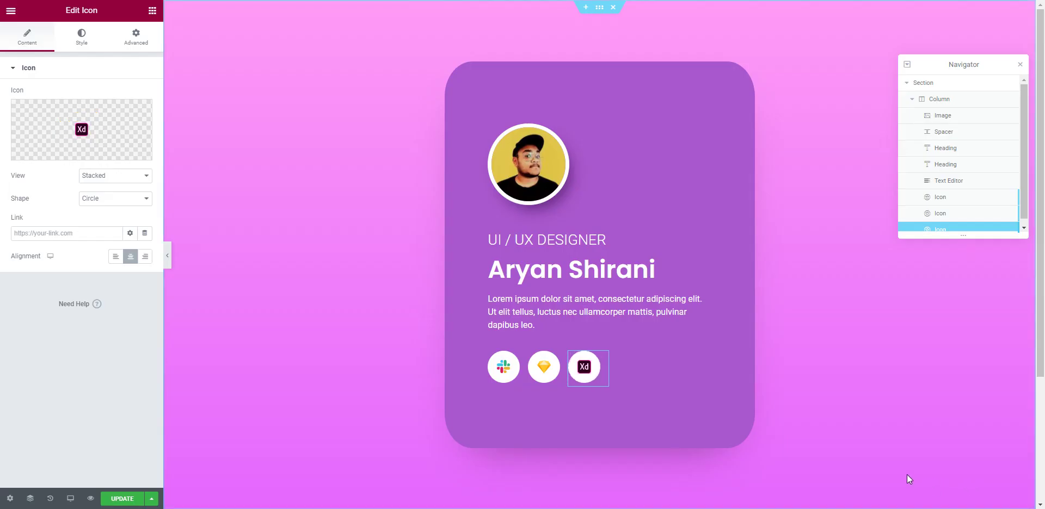
{"action": "left_click", "coordinate": [577, 326]}
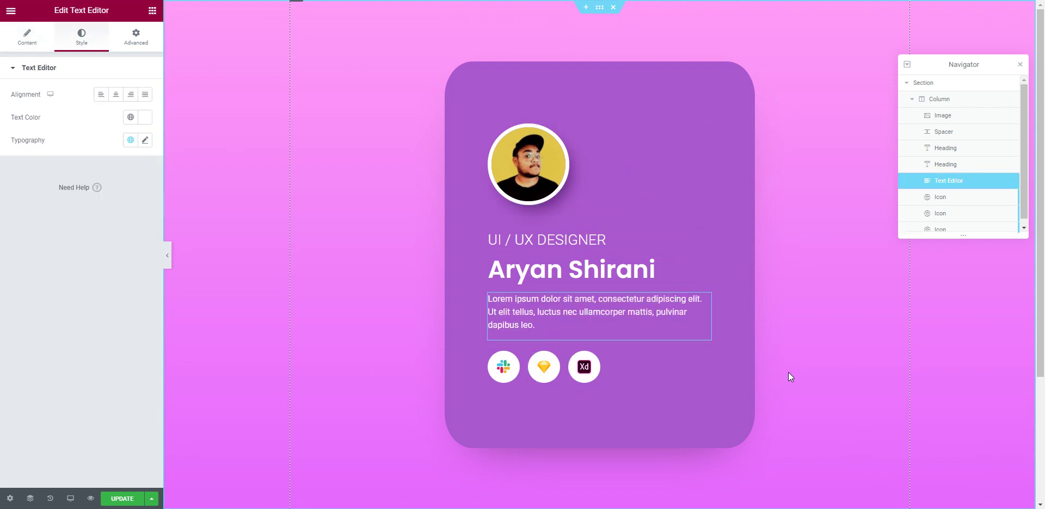
{"action": "left_click", "coordinate": [661, 265]}
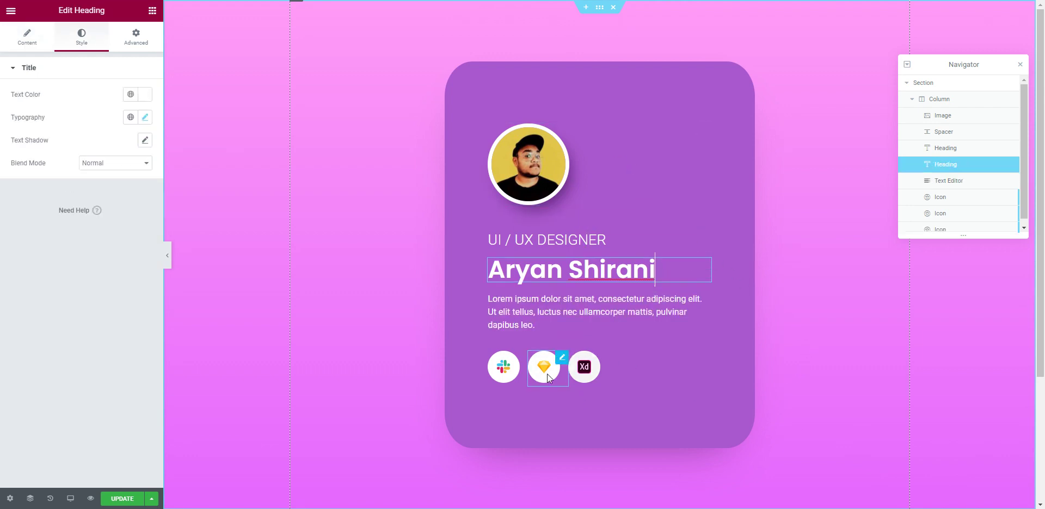
Step: Expand the Slack icon's link options, then select the card's column
{"action": "left_click", "coordinate": [517, 367]}
{"action": "left_click", "coordinate": [57, 233]}
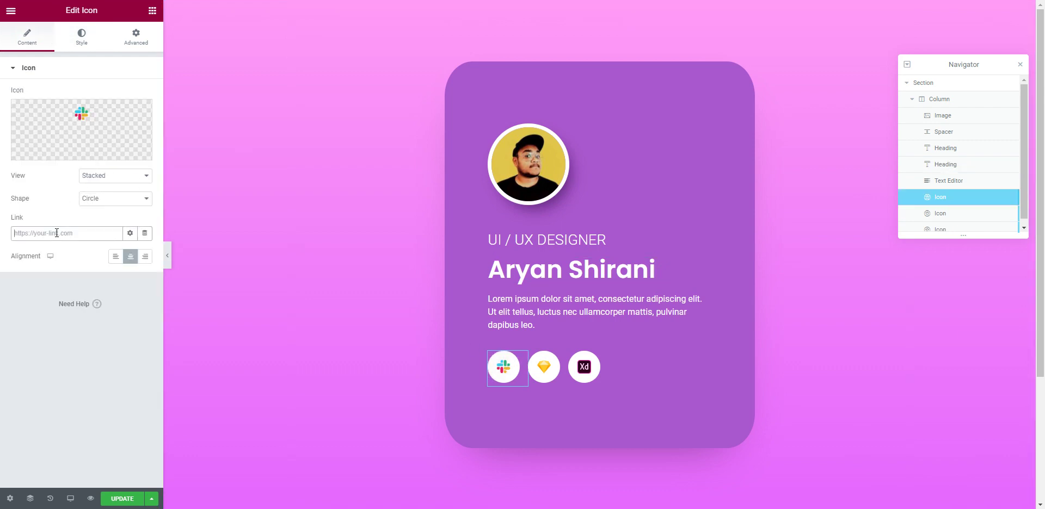
{"action": "left_click", "coordinate": [129, 233]}
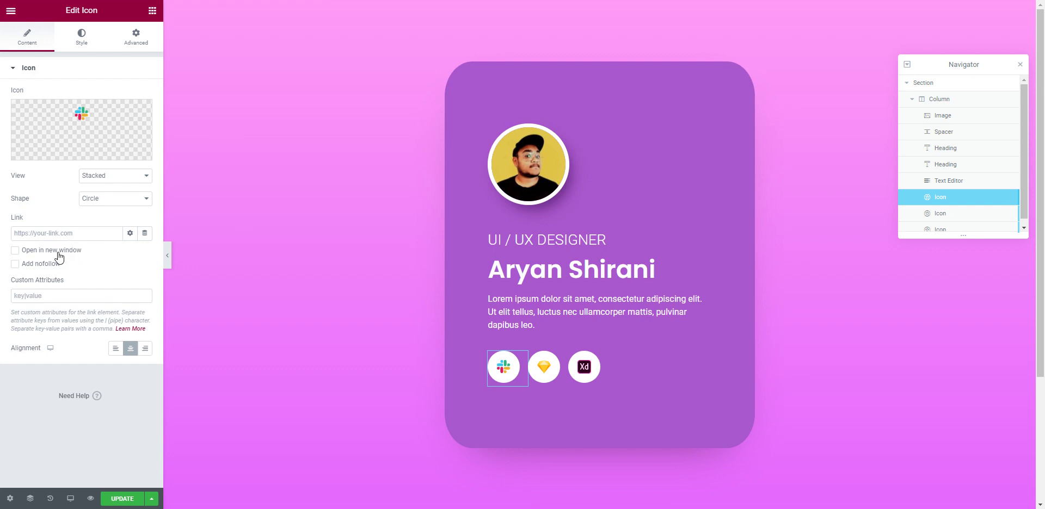
{"action": "left_click", "coordinate": [93, 234]}
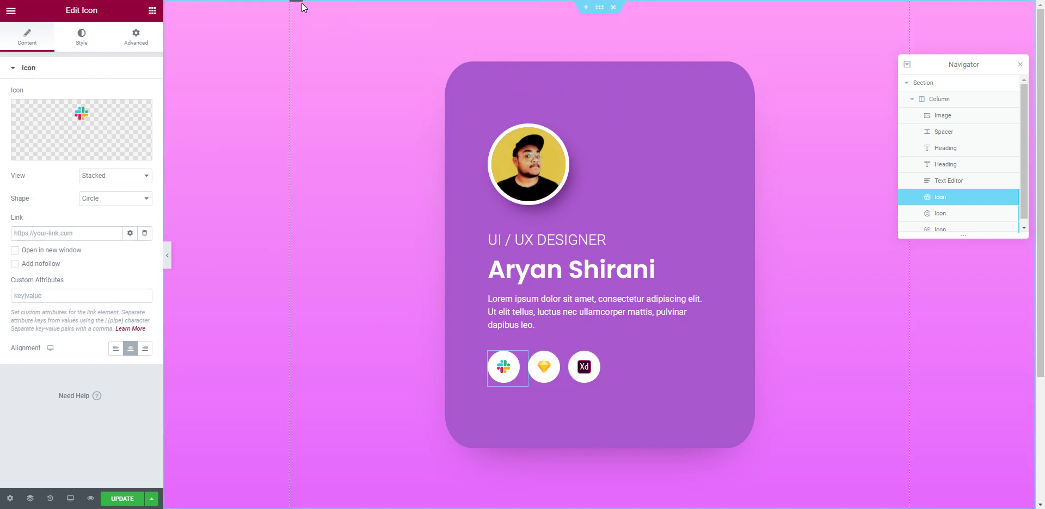
{"action": "left_click", "coordinate": [947, 102]}
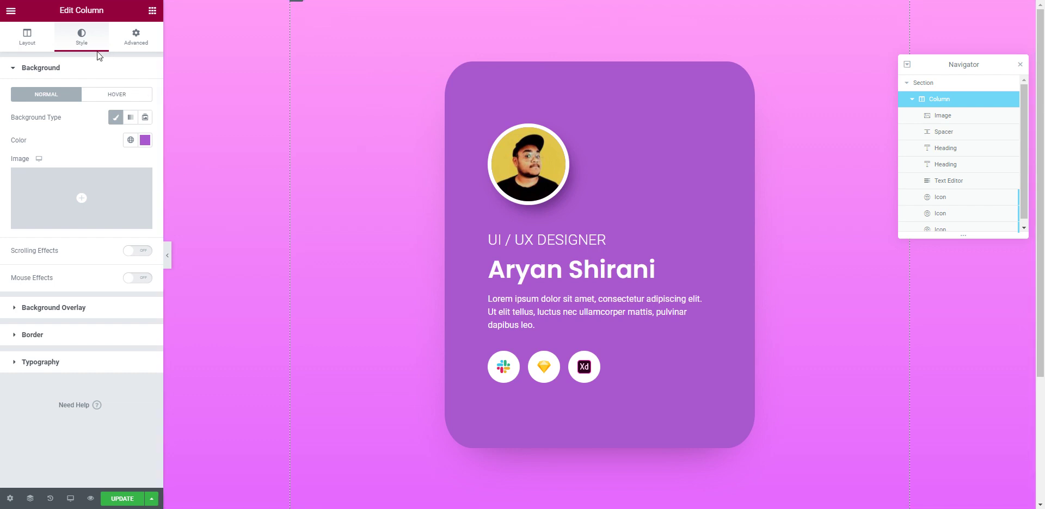
Step: Show the column's Advanced margin and padding settings, then open the section's style options
{"action": "left_click", "coordinate": [133, 47]}
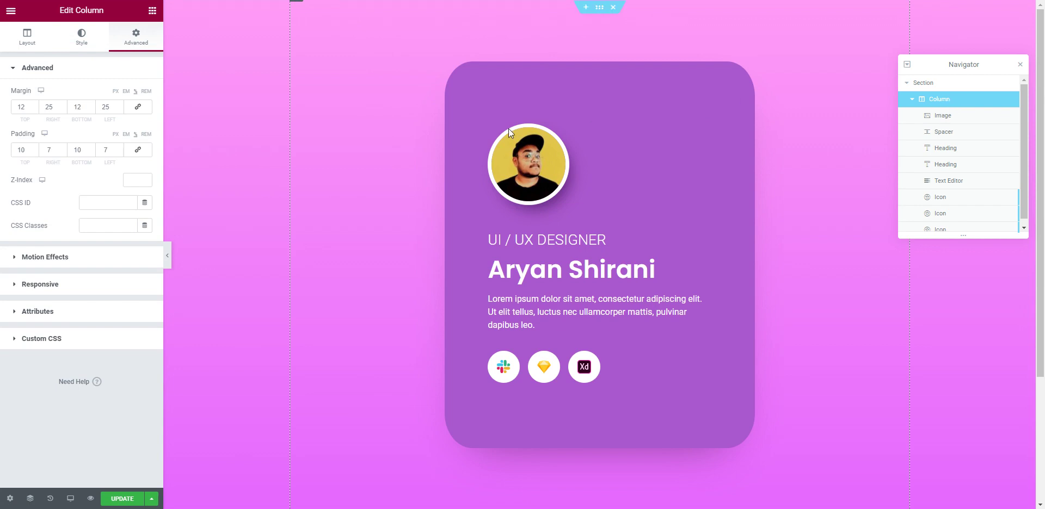
{"action": "left_click", "coordinate": [1020, 63]}
{"action": "right_click", "coordinate": [942, 103]}
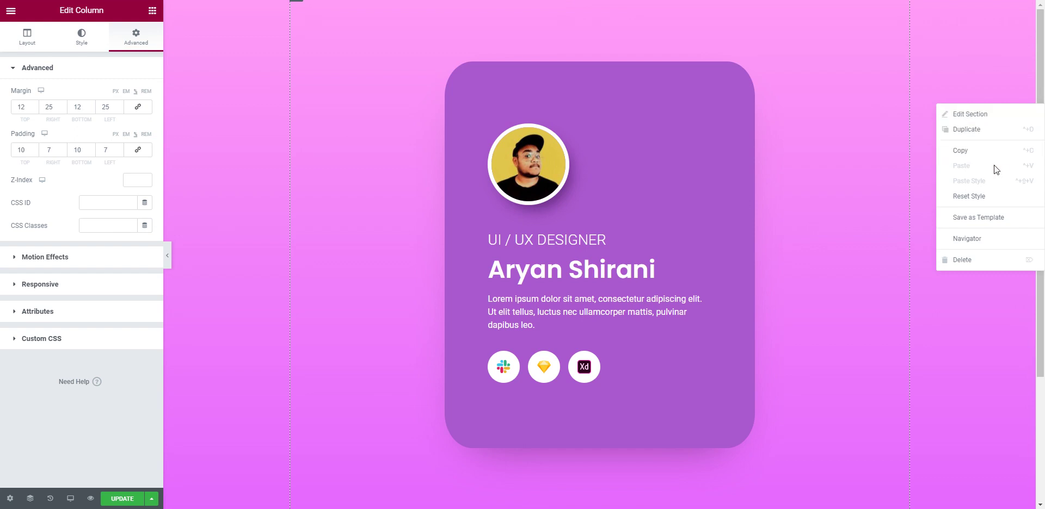
{"action": "left_click", "coordinate": [971, 238]}
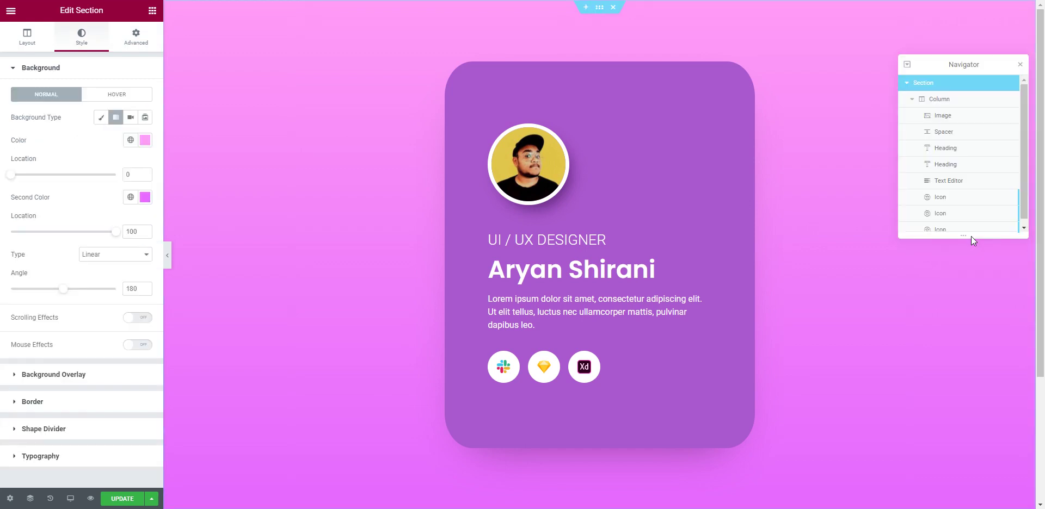
Step: Reselect the card column in the Navigator and toggle its visibility off and on twice
{"action": "left_click", "coordinate": [966, 99]}
{"action": "left_click", "coordinate": [1008, 100]}
{"action": "left_click", "coordinate": [1008, 100]}
{"action": "left_click", "coordinate": [1008, 100]}
{"action": "left_click", "coordinate": [1008, 100]}
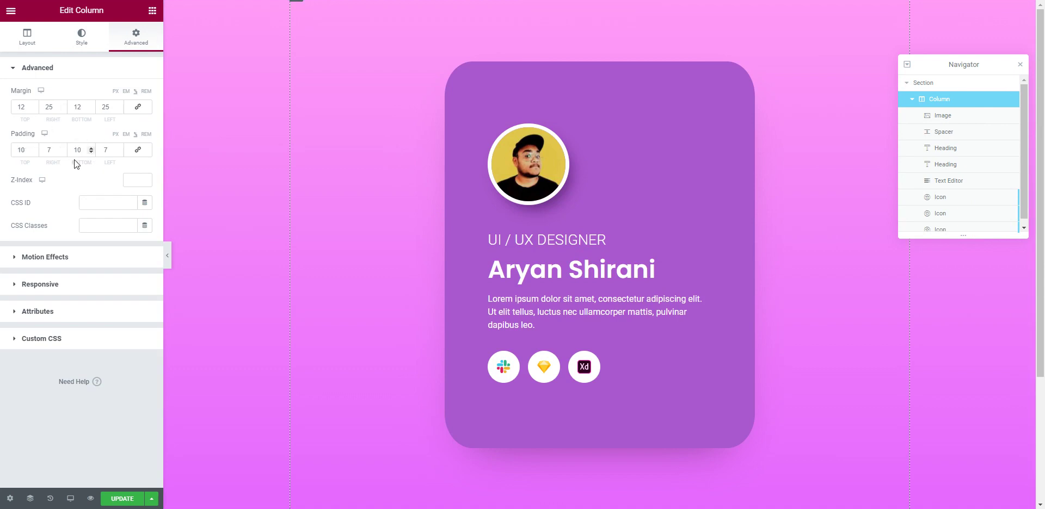
Step: Set the column's Padding Top and Bottom to 5, then drag the profile photo's Width slider to about 30
{"action": "double_click", "coordinate": [30, 148]}
{"action": "type", "text": "5"}
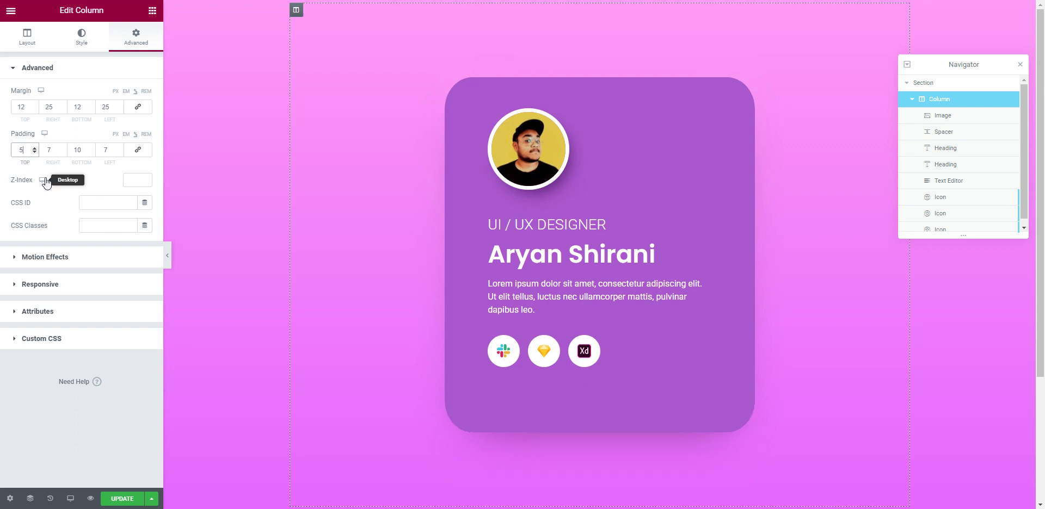
{"action": "double_click", "coordinate": [85, 149]}
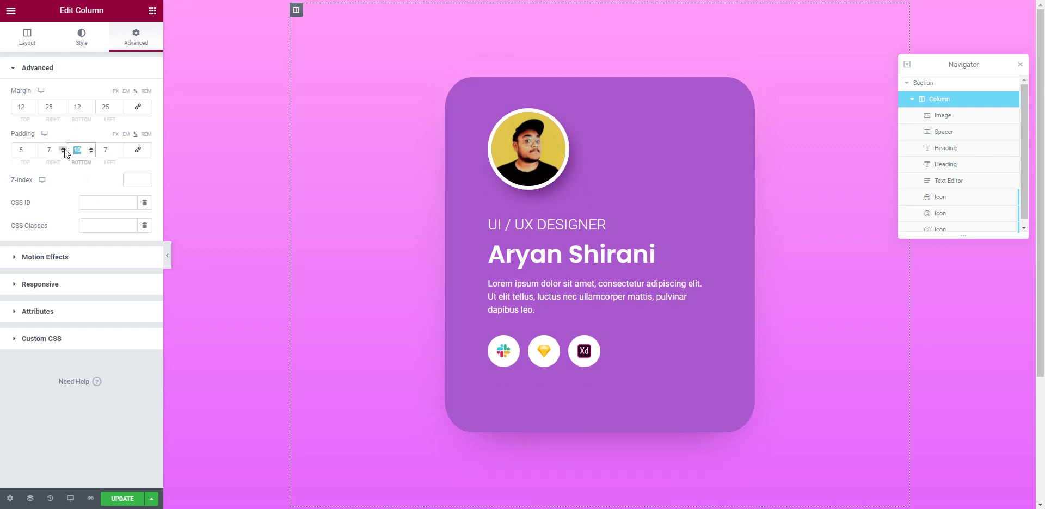
{"action": "type", "text": "5"}
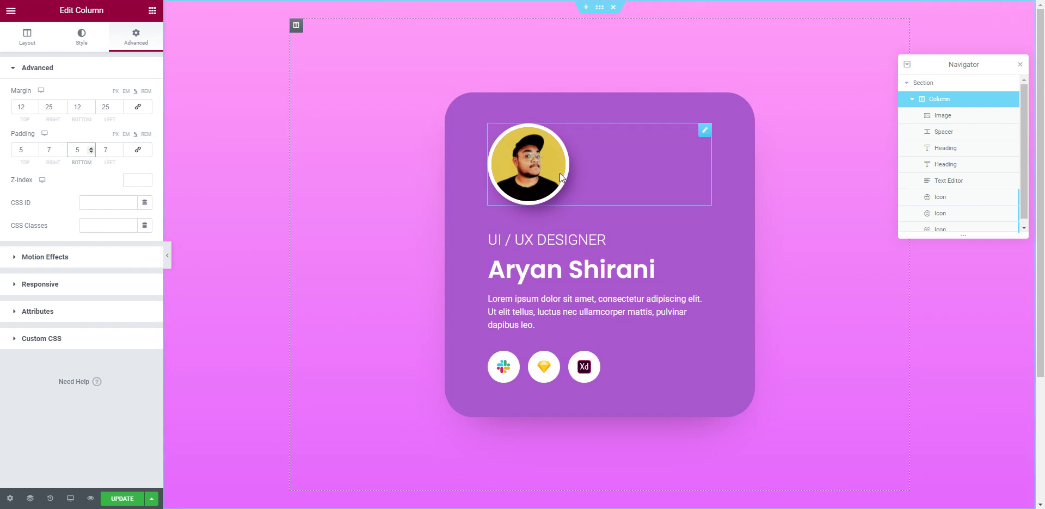
{"action": "left_click", "coordinate": [560, 173]}
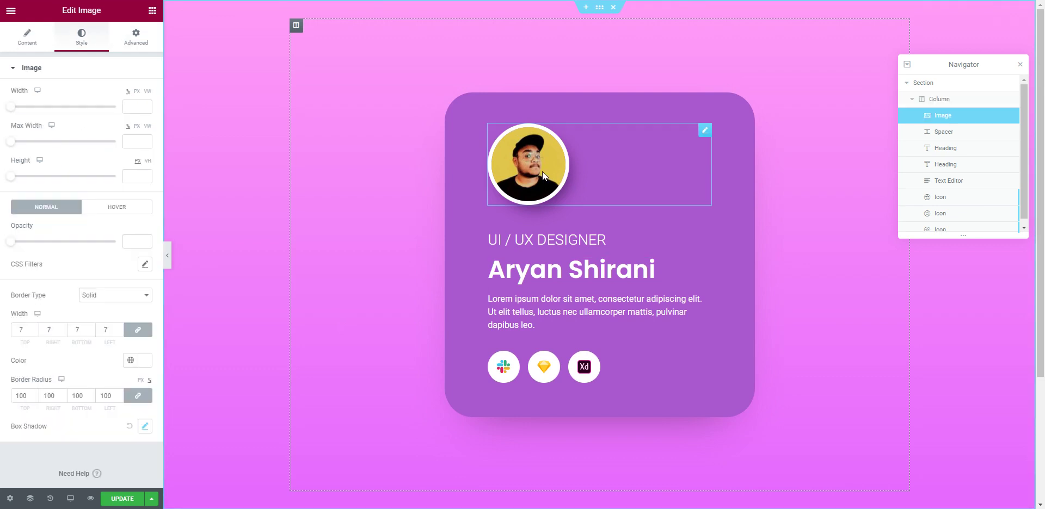
{"action": "left_click_drag", "start_coordinate": [11, 106], "coordinate": [39, 111]}
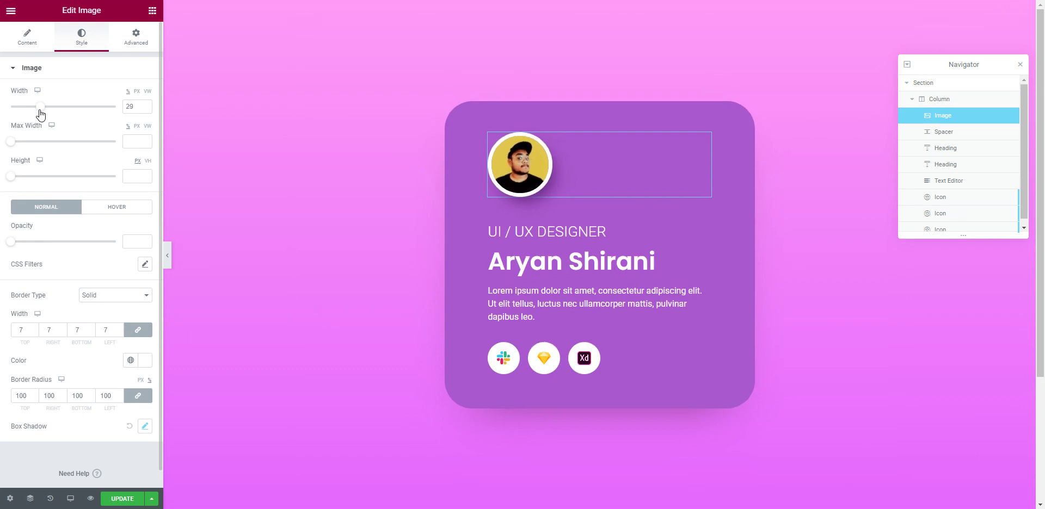
Step: Delete the spacer under the photo, then restore it via History's 'Image Width Edited' entry
{"action": "left_click", "coordinate": [587, 211]}
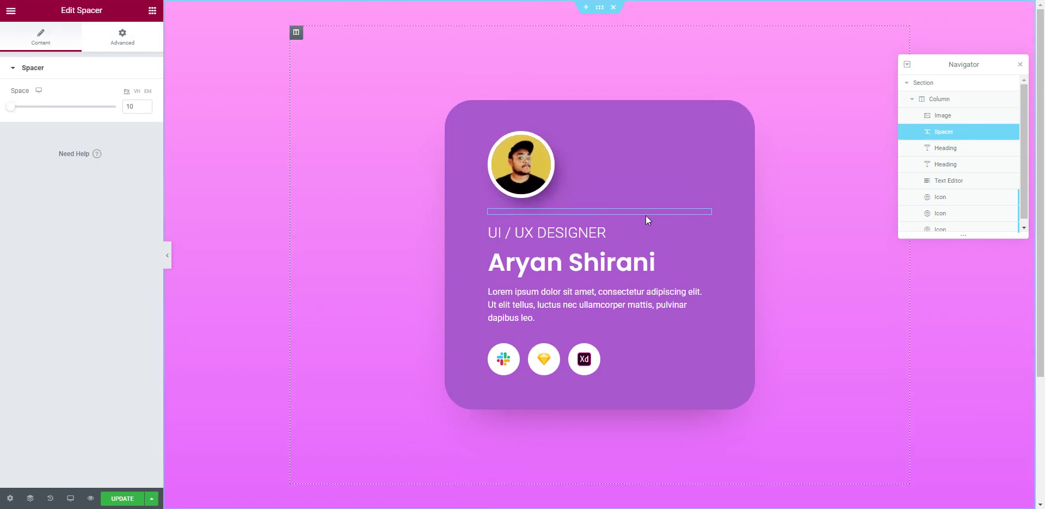
{"action": "right_click", "coordinate": [711, 216]}
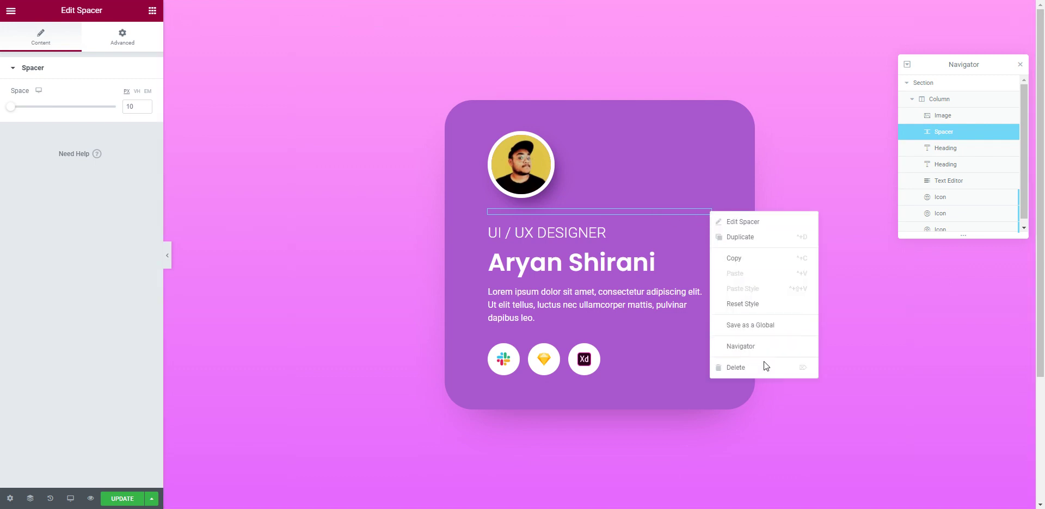
{"action": "left_click", "coordinate": [764, 364]}
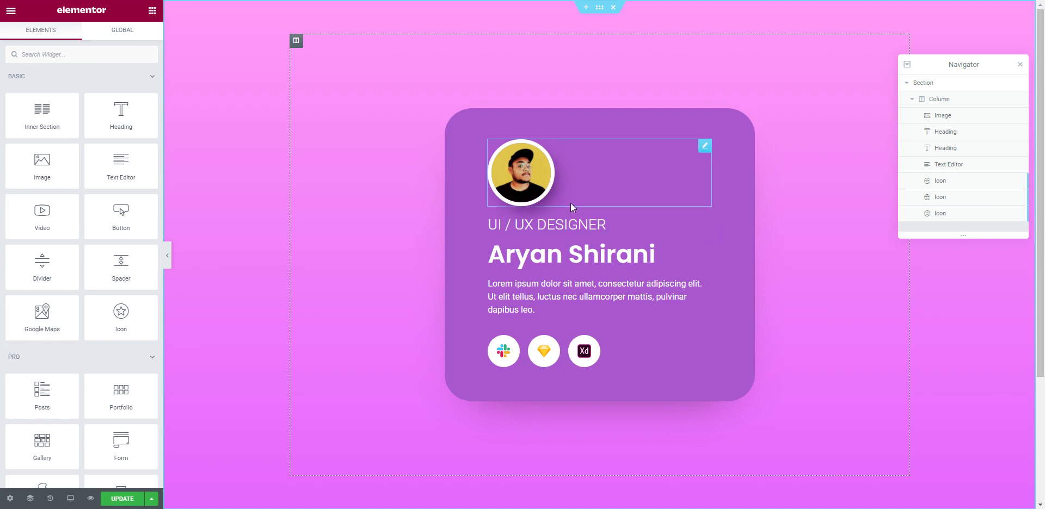
{"action": "left_click", "coordinate": [50, 499]}
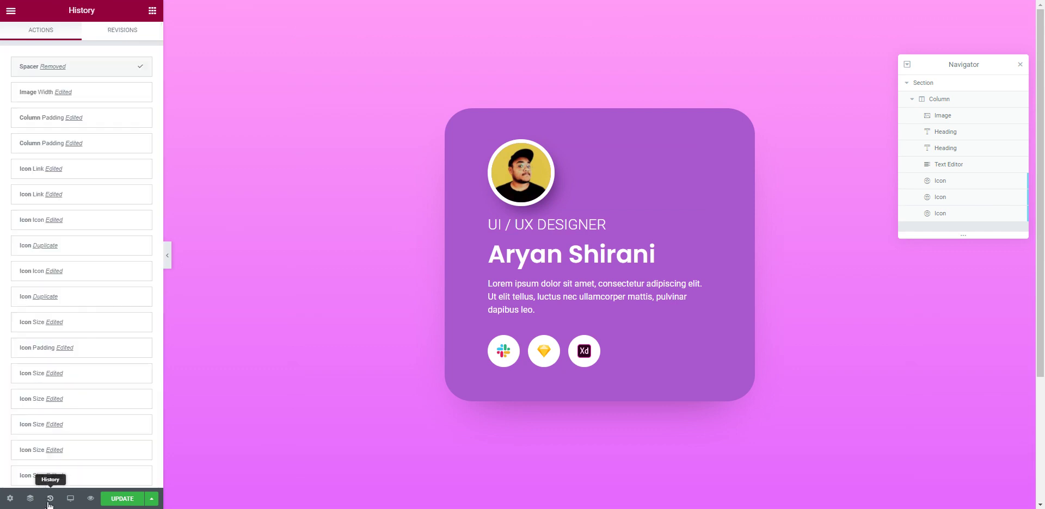
{"action": "left_click", "coordinate": [30, 91]}
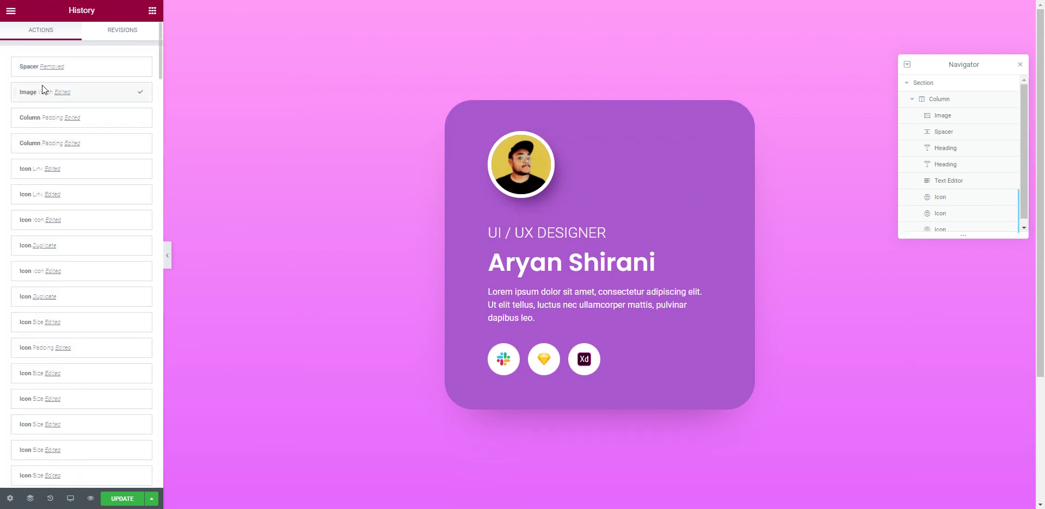
Step: Open the restored spacer's settings and select its Space value
{"action": "left_click", "coordinate": [10, 498]}
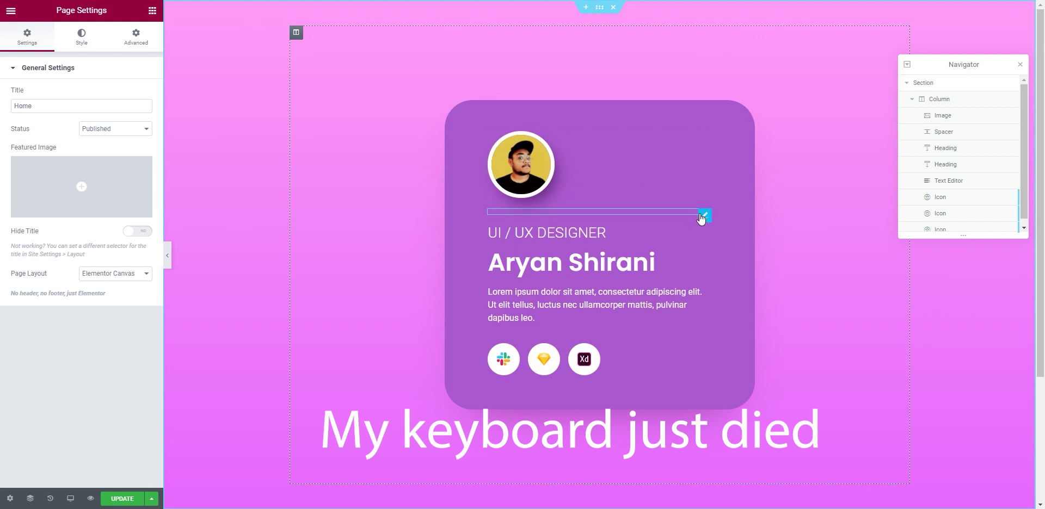
{"action": "left_click", "coordinate": [703, 216]}
{"action": "left_click_drag", "start_coordinate": [135, 107], "coordinate": [112, 113]}
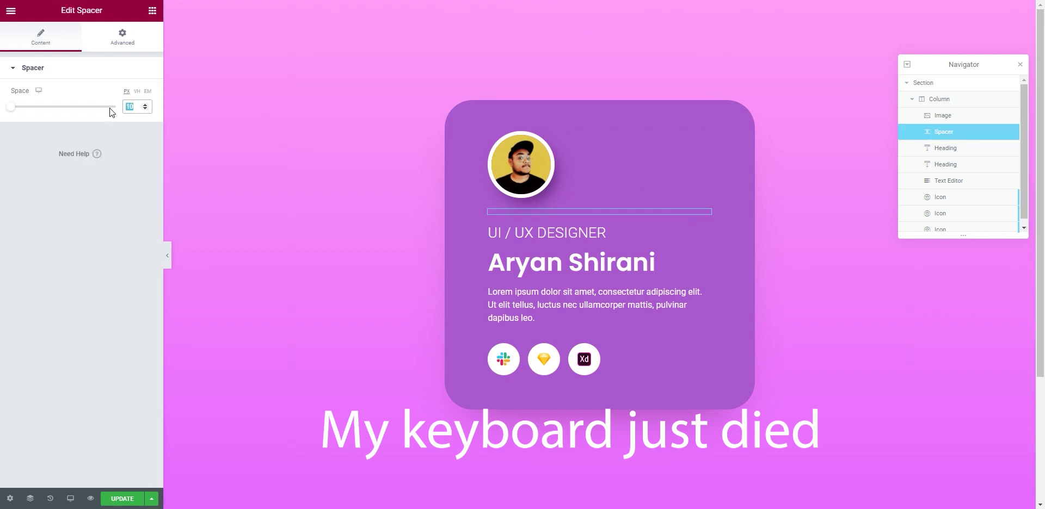